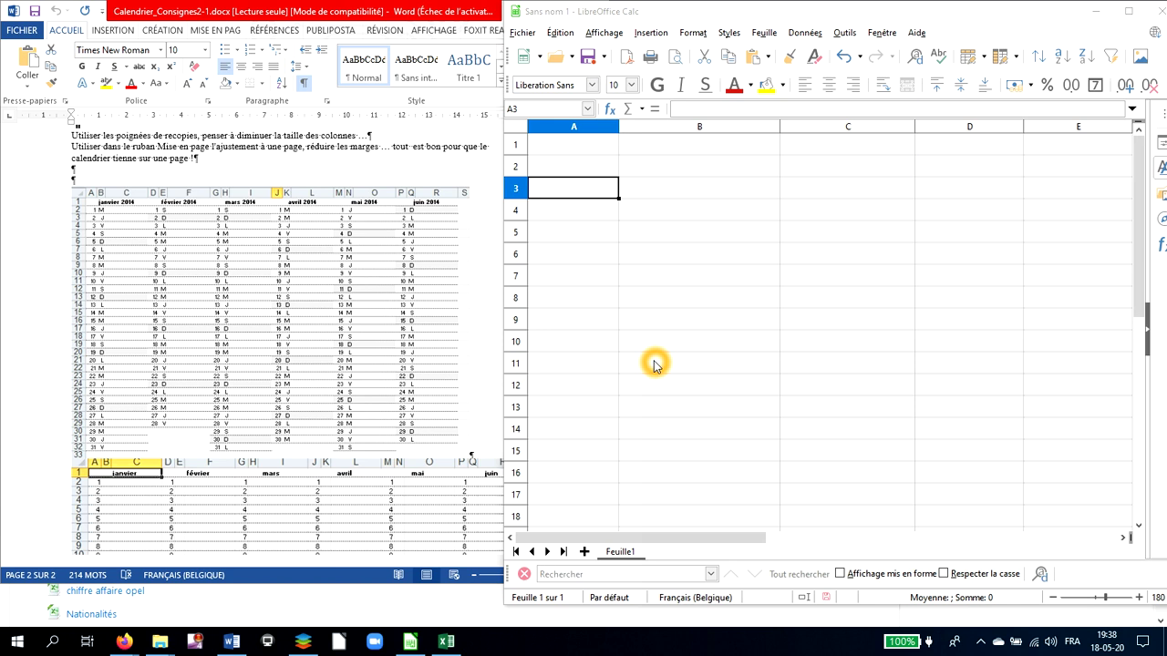
Enlarge the Word instructions to 160% and examine the layout of months, day numbers and weekday letters in the sample calendar
{"action": "left_click", "coordinate": [475, 347]}
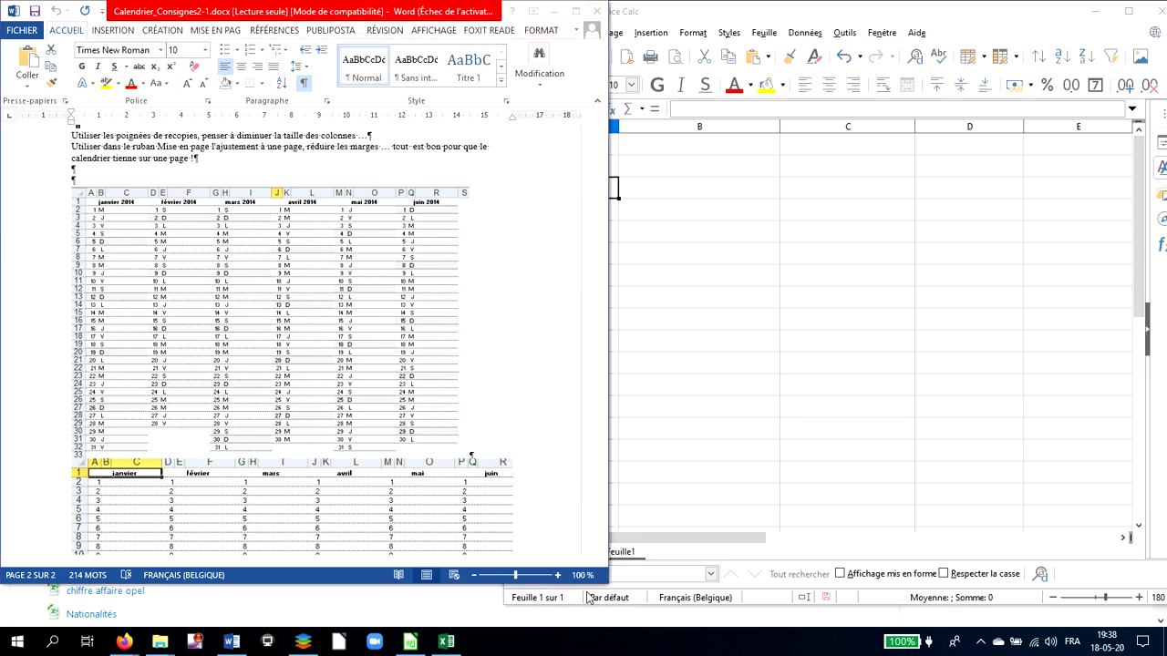
{"action": "left_click", "coordinate": [558, 576]}
{"action": "left_click", "coordinate": [559, 577]}
{"action": "left_click", "coordinate": [559, 576]}
{"action": "left_click", "coordinate": [559, 576]}
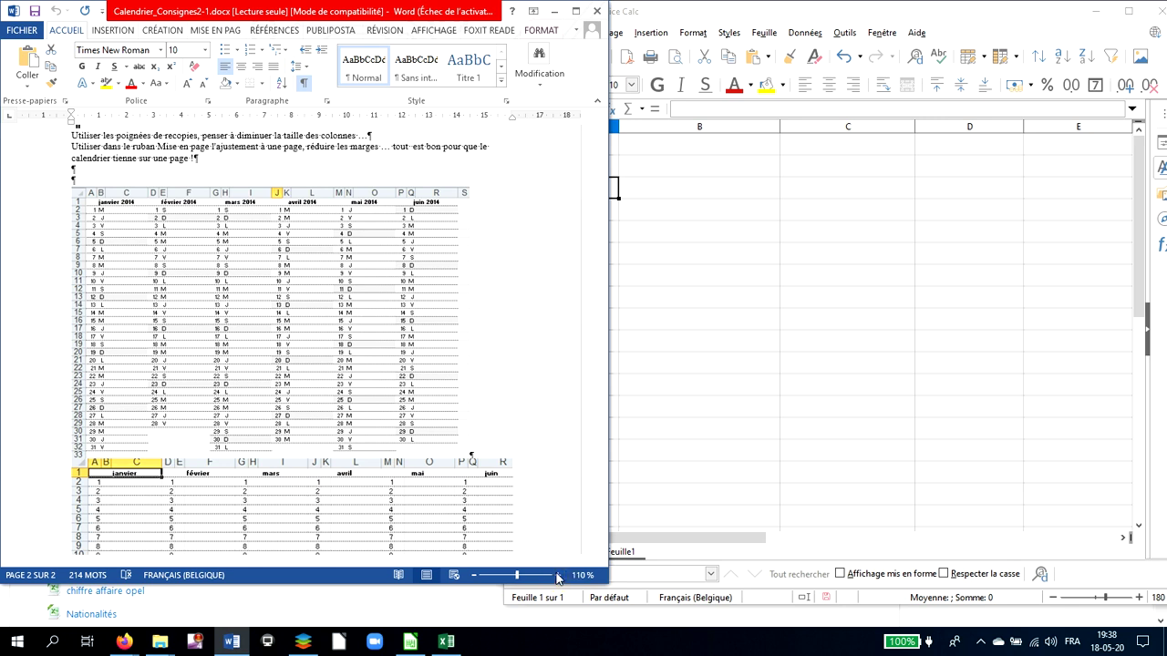
{"action": "left_click", "coordinate": [559, 576]}
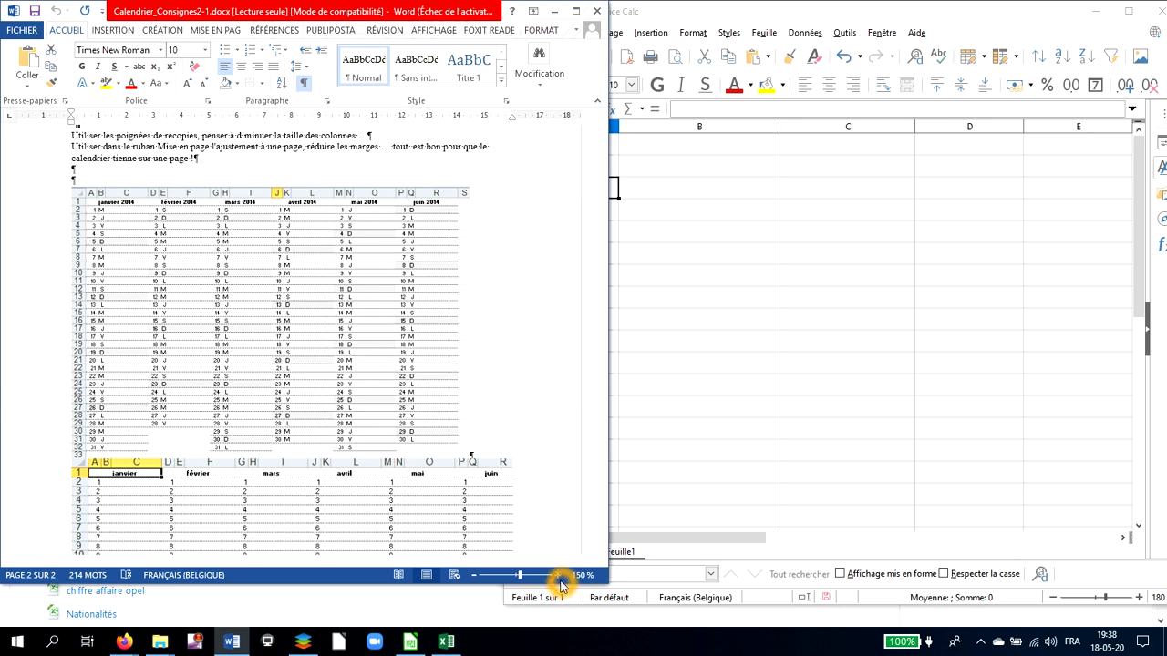
{"action": "left_click", "coordinate": [559, 576]}
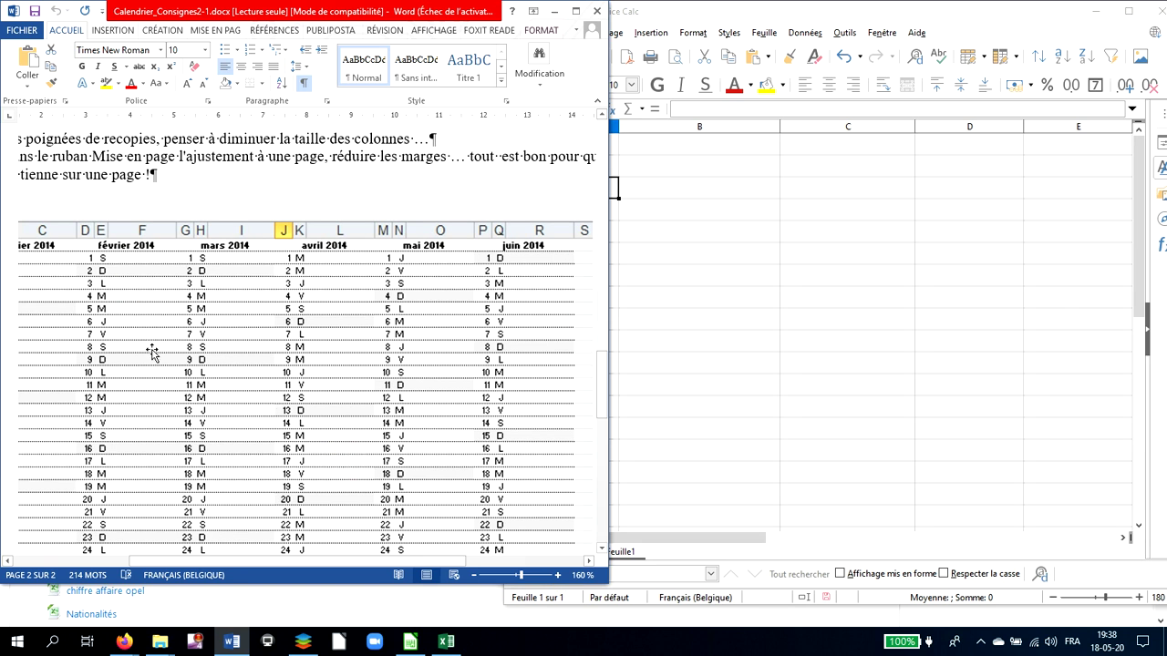
{"action": "left_click", "coordinate": [209, 372]}
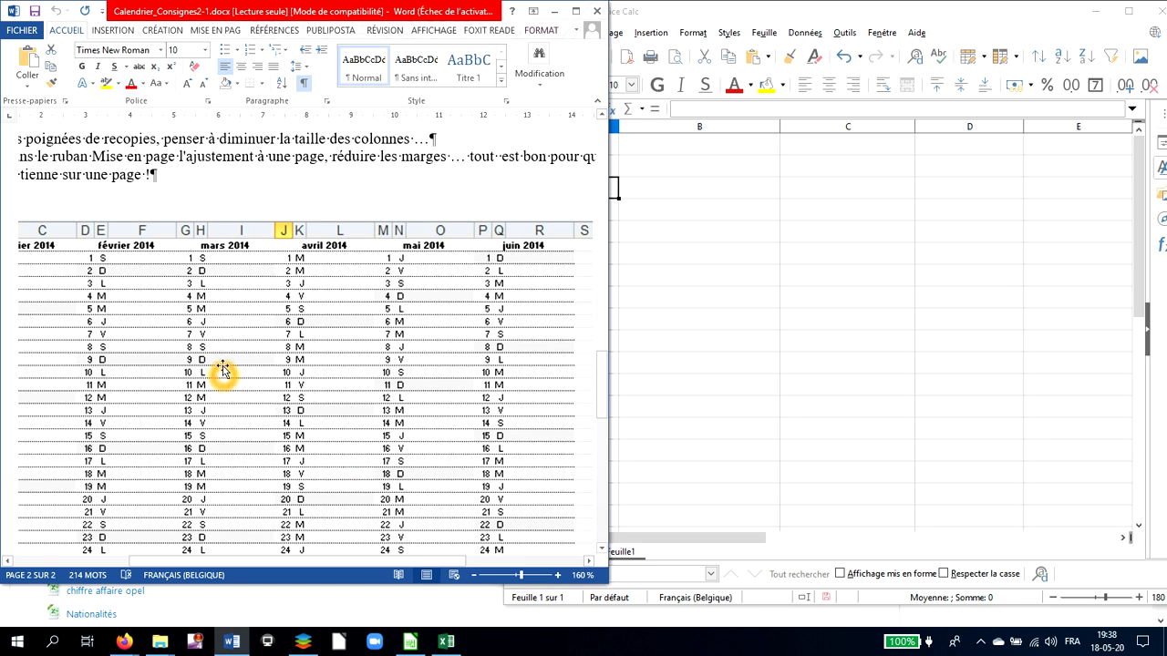
{"action": "left_click", "coordinate": [208, 276]}
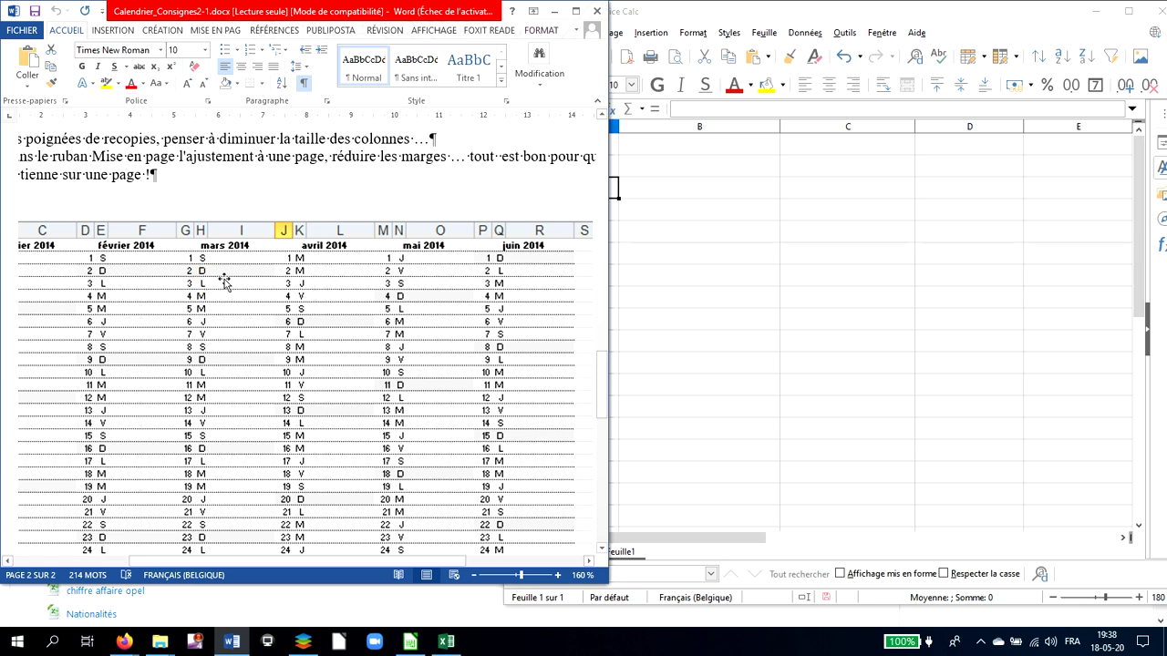
{"action": "left_click", "coordinate": [271, 294]}
{"action": "left_click", "coordinate": [307, 406]}
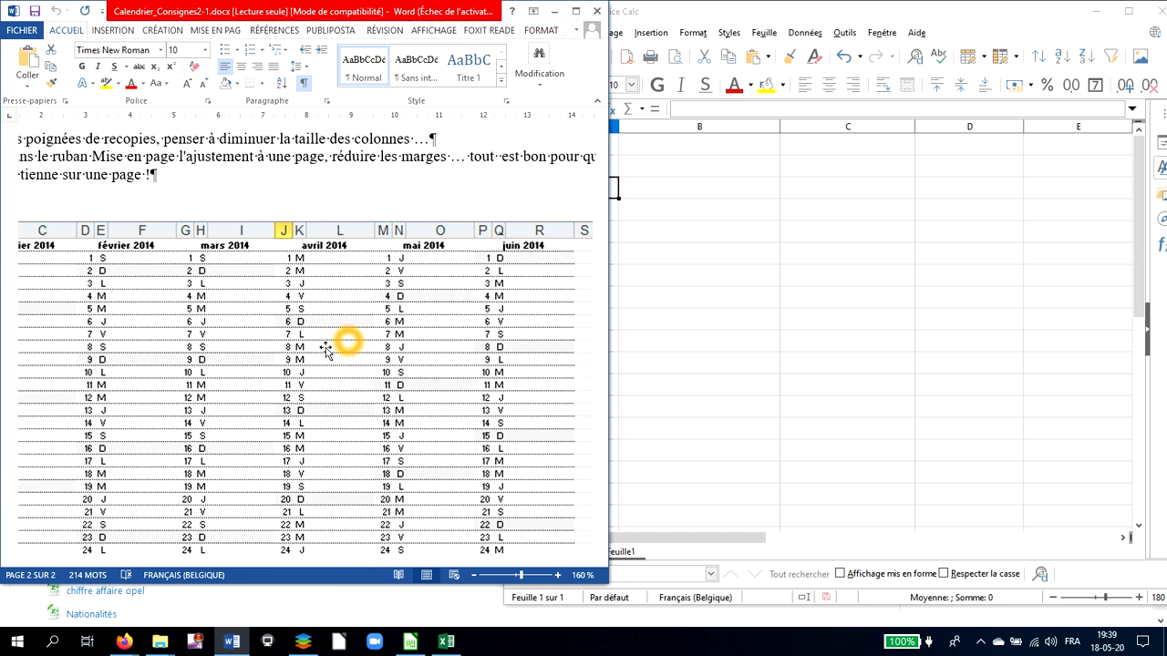
{"action": "left_click", "coordinate": [307, 267]}
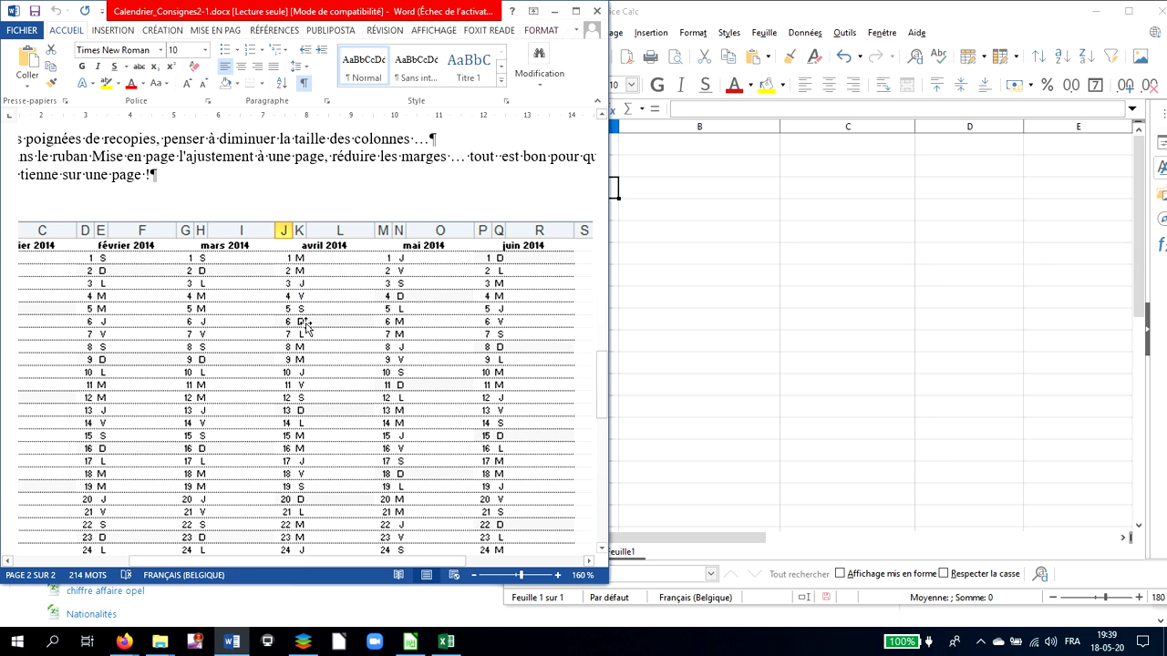
{"action": "left_click", "coordinate": [307, 455]}
{"action": "left_click", "coordinate": [307, 267]}
{"action": "left_click", "coordinate": [301, 406]}
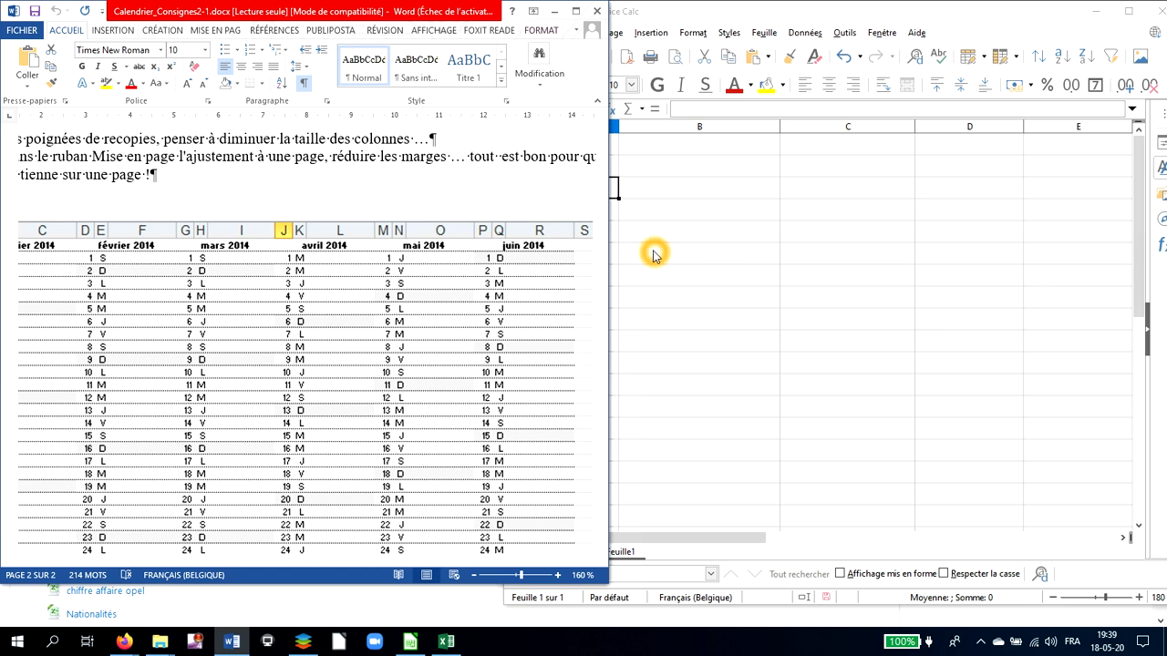
Reduce the Word document's zoom to 110% and switch to the empty LibreOffice Calc spreadsheet
{"action": "left_click", "coordinate": [474, 575]}
{"action": "left_click", "coordinate": [474, 574]}
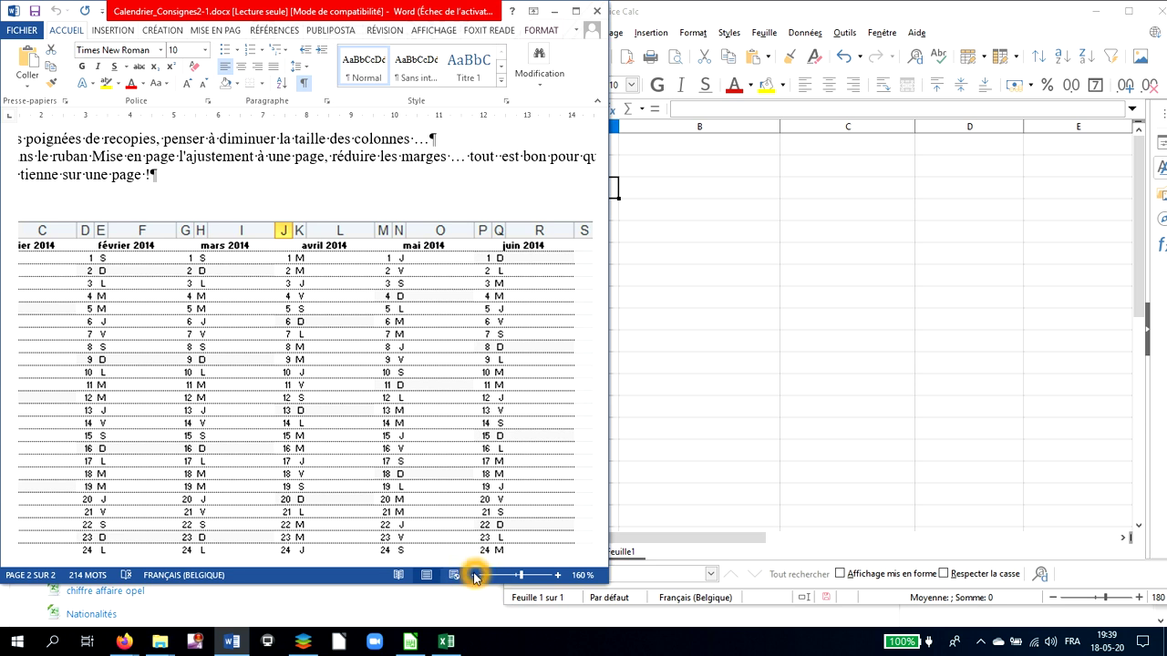
{"action": "left_click", "coordinate": [474, 575]}
{"action": "left_click", "coordinate": [474, 574]}
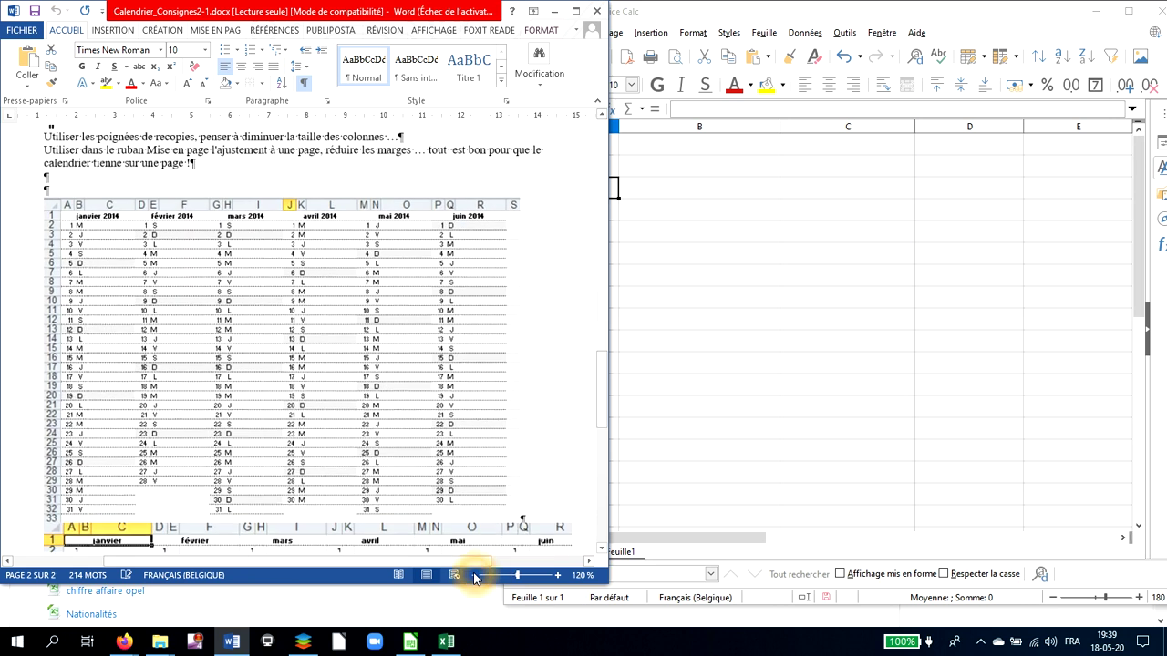
{"action": "left_click", "coordinate": [474, 574]}
{"action": "left_click", "coordinate": [474, 574]}
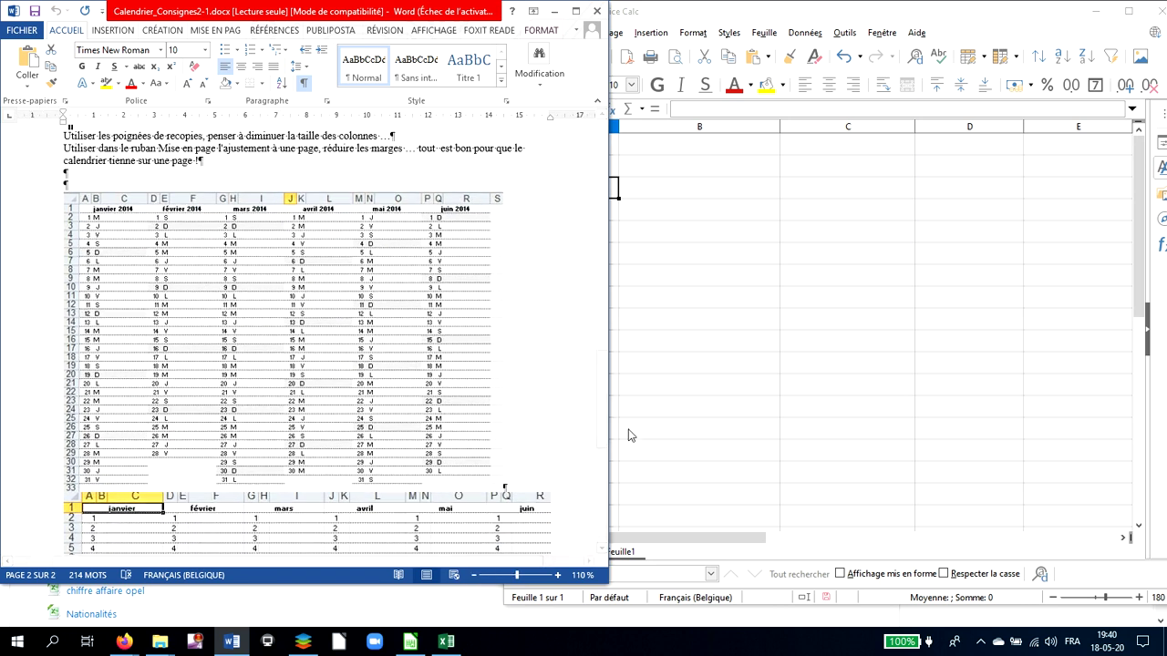
{"action": "left_click", "coordinate": [681, 329]}
{"action": "left_click", "coordinate": [681, 333]}
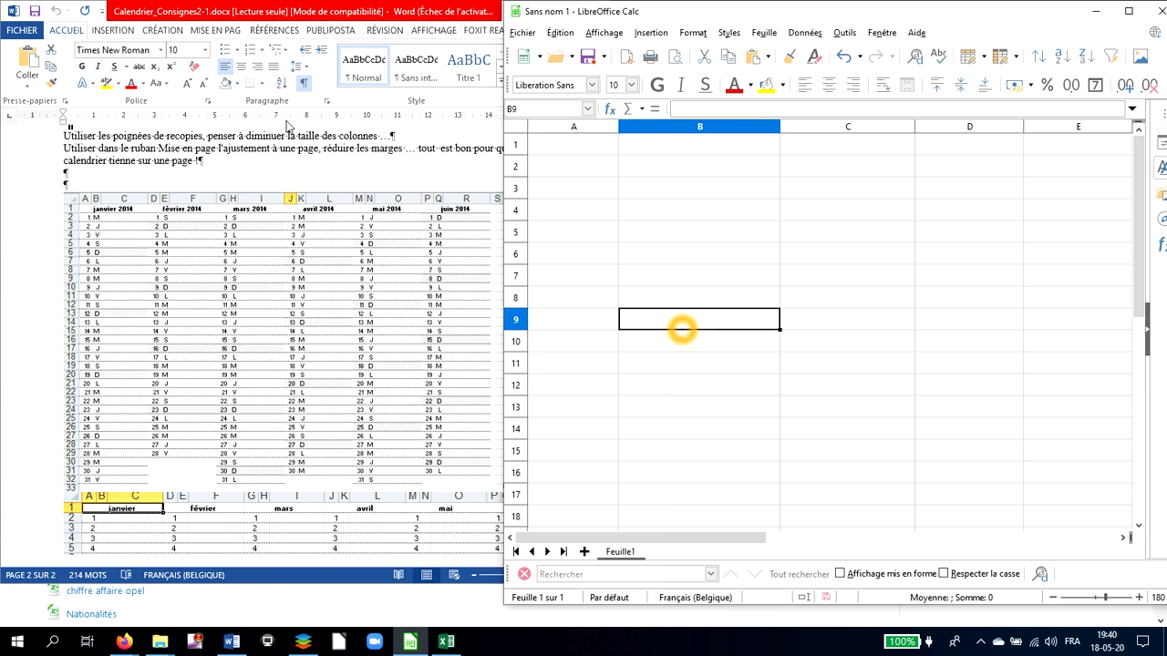
{"action": "left_click", "coordinate": [392, 246]}
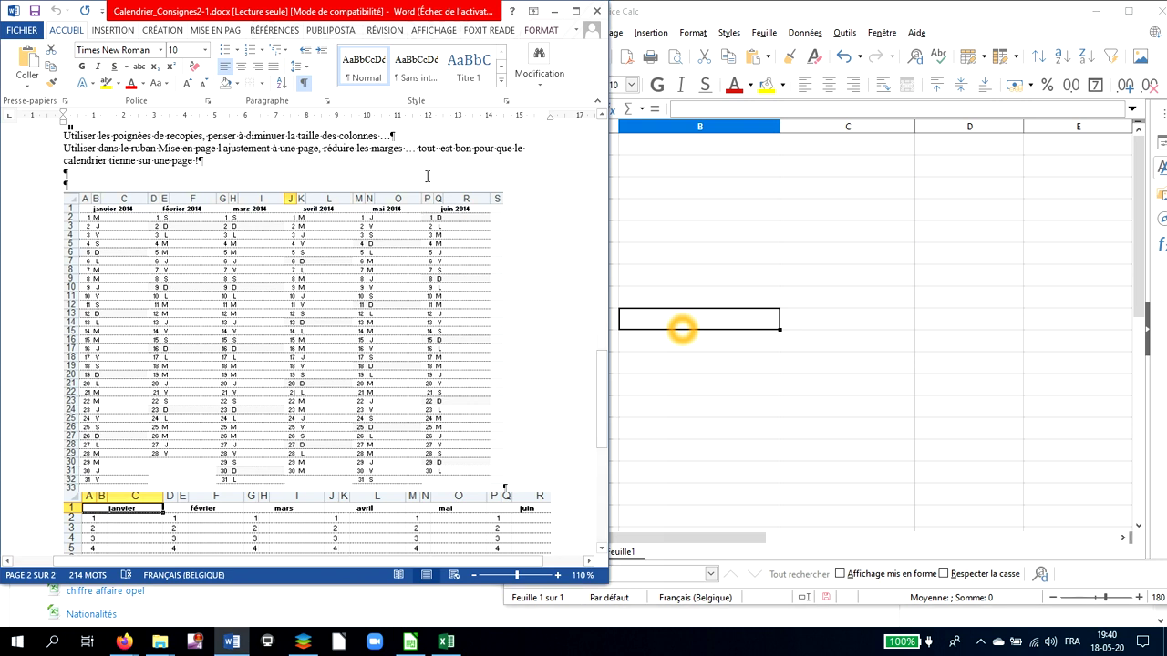
{"action": "left_click", "coordinate": [650, 186]}
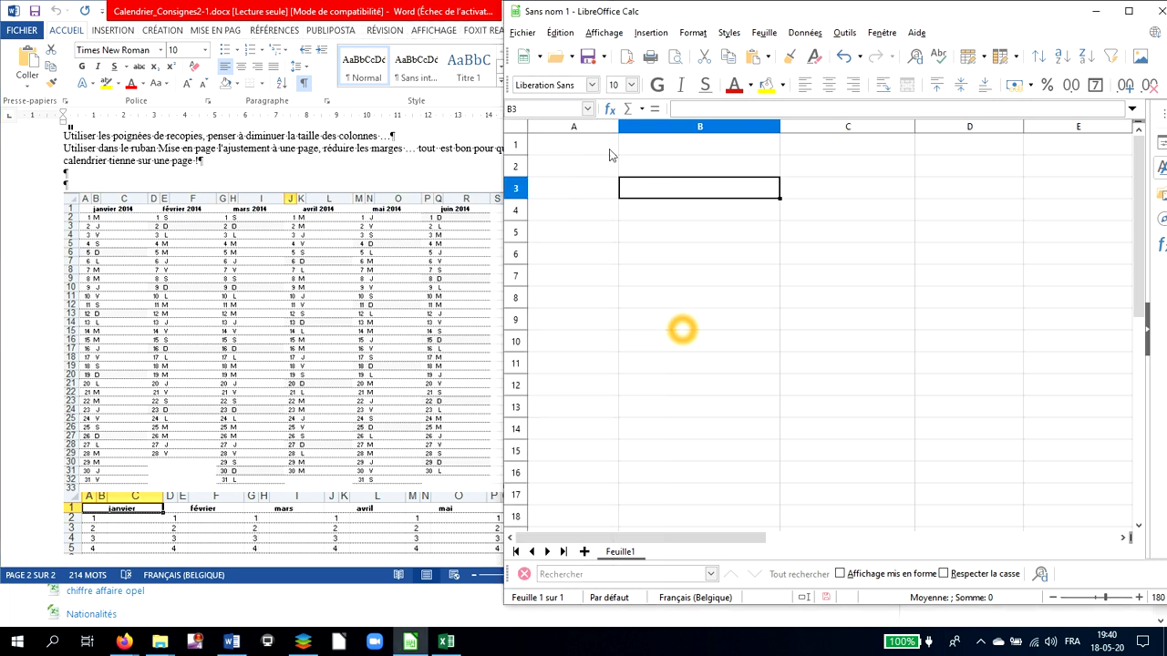
Narrow column A to about a quarter of column B's width
{"action": "left_click_drag", "start_coordinate": [618, 134], "coordinate": [562, 130]}
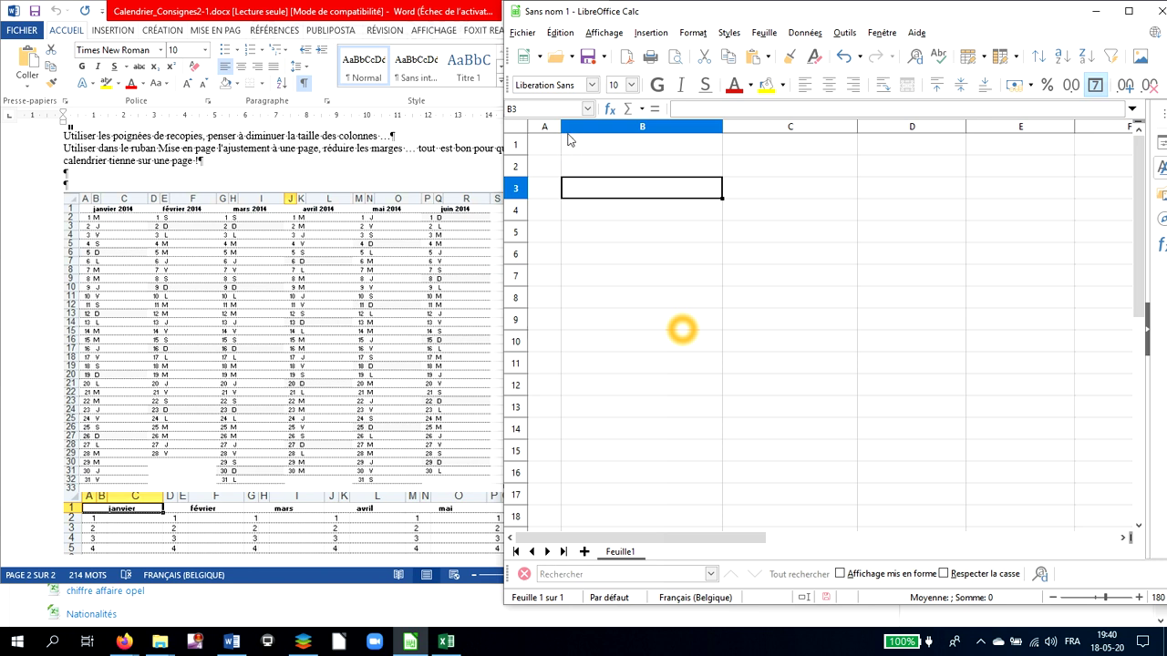
{"action": "left_click", "coordinate": [1054, 598]}
{"action": "left_click", "coordinate": [1053, 598]}
{"action": "left_click", "coordinate": [1053, 598]}
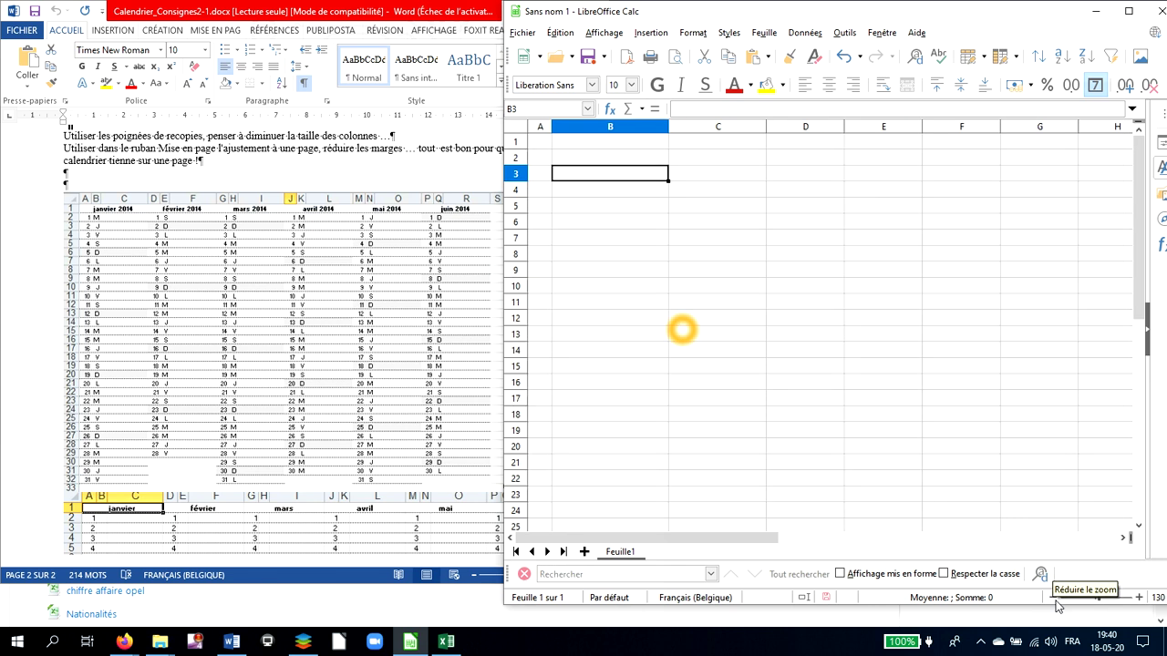
{"action": "left_click", "coordinate": [1054, 598]}
{"action": "left_click", "coordinate": [1054, 598]}
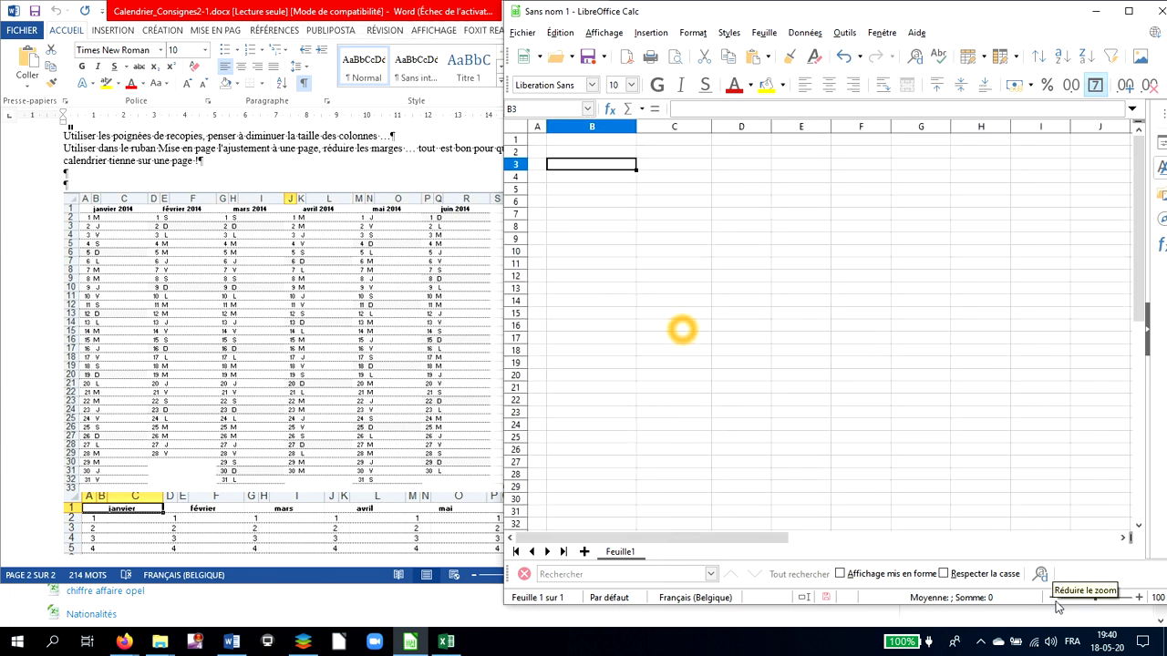
{"action": "left_click", "coordinate": [1054, 598]}
{"action": "left_click", "coordinate": [1054, 598]}
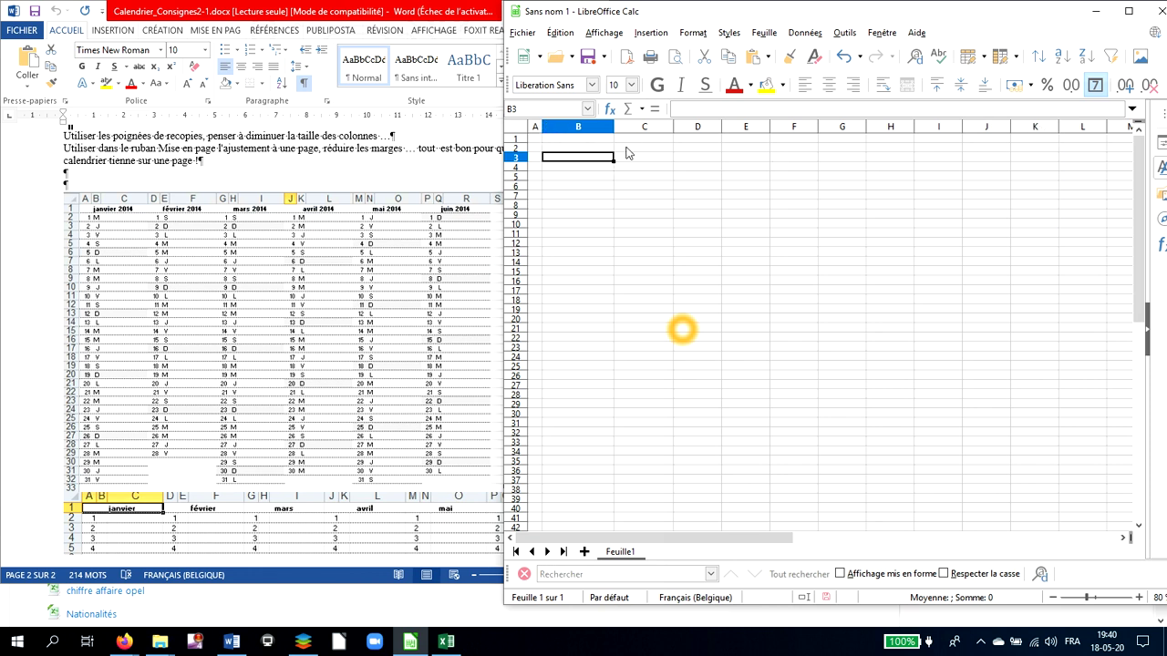
{"action": "left_click_drag", "start_coordinate": [543, 125], "coordinate": [547, 125]}
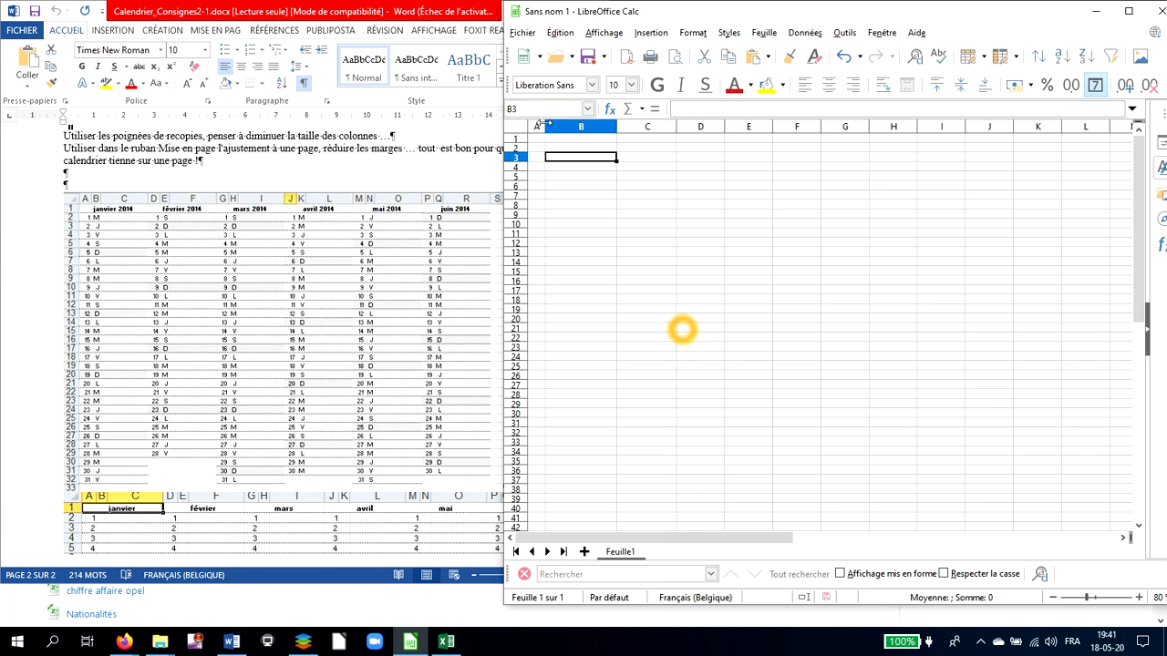
Clone the formatting and widths of columns A and B onto columns C through L
{"action": "left_click", "coordinate": [539, 127]}
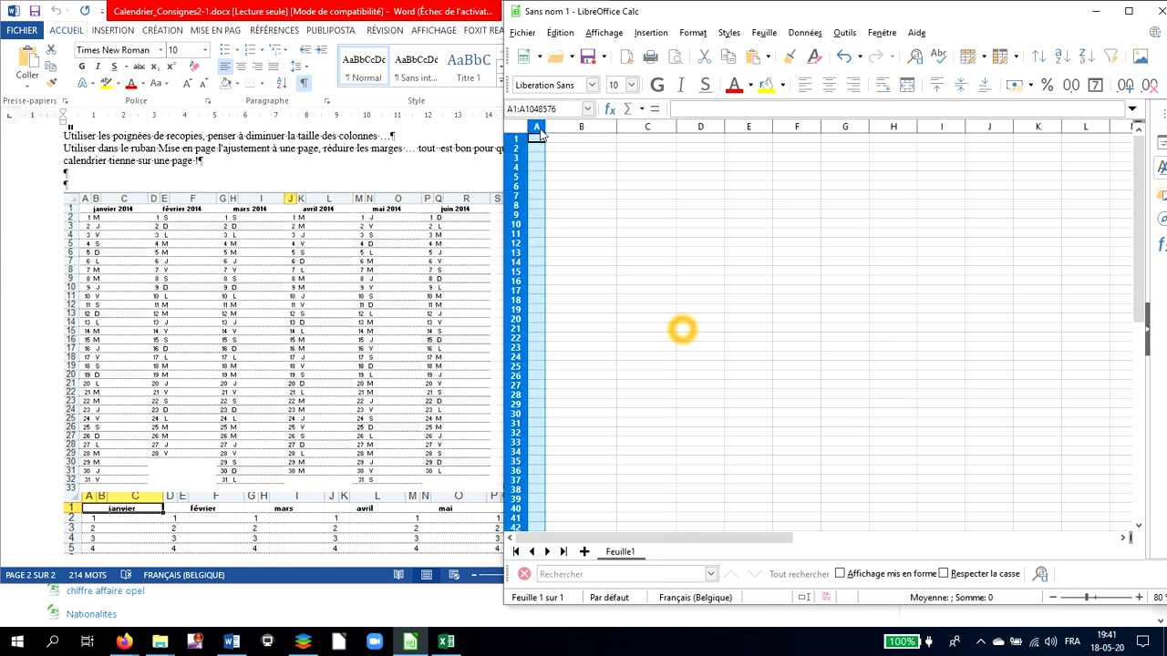
{"action": "key", "text": "shift+Right"}
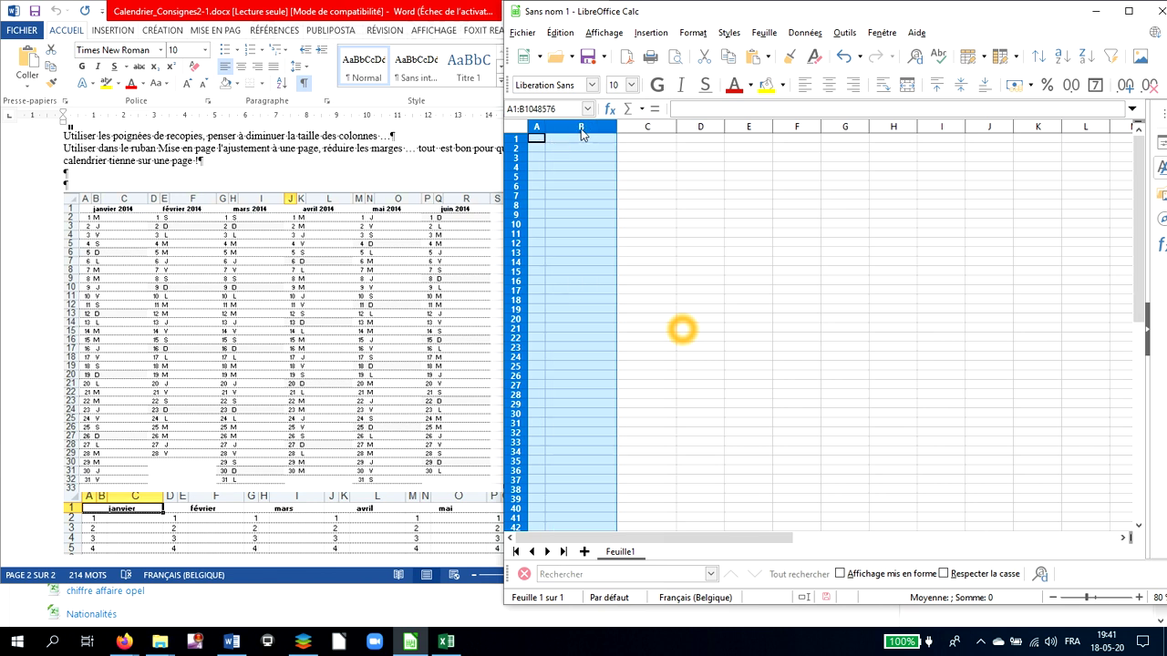
{"action": "left_click", "coordinate": [790, 60]}
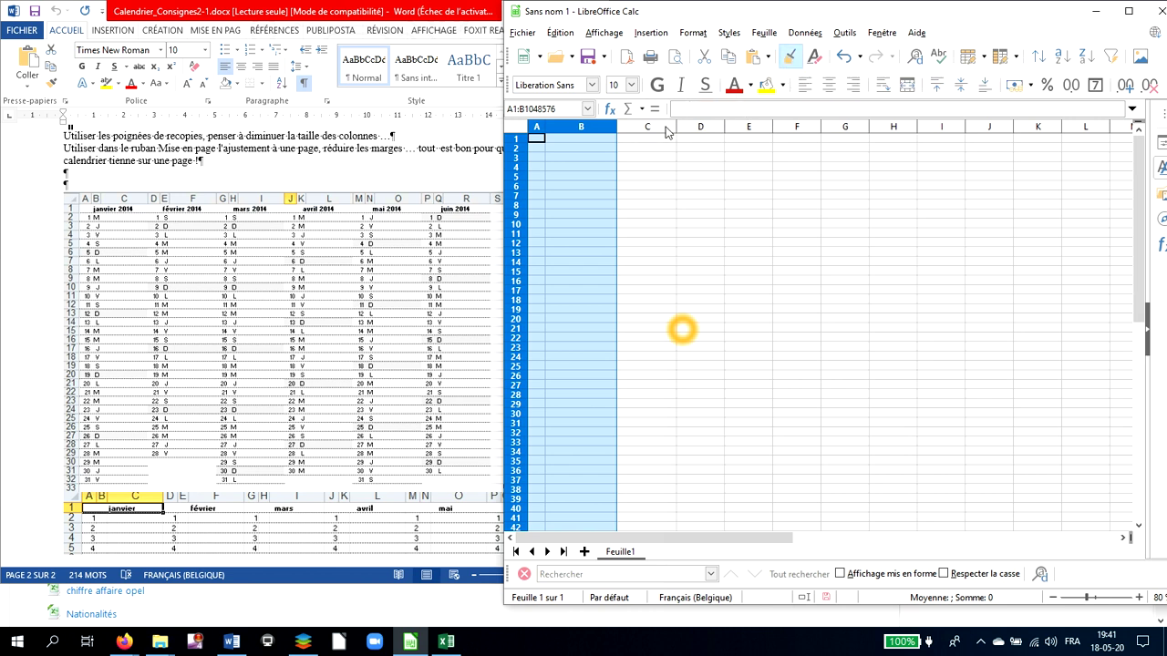
{"action": "left_click_drag", "start_coordinate": [666, 132], "coordinate": [1083, 128]}
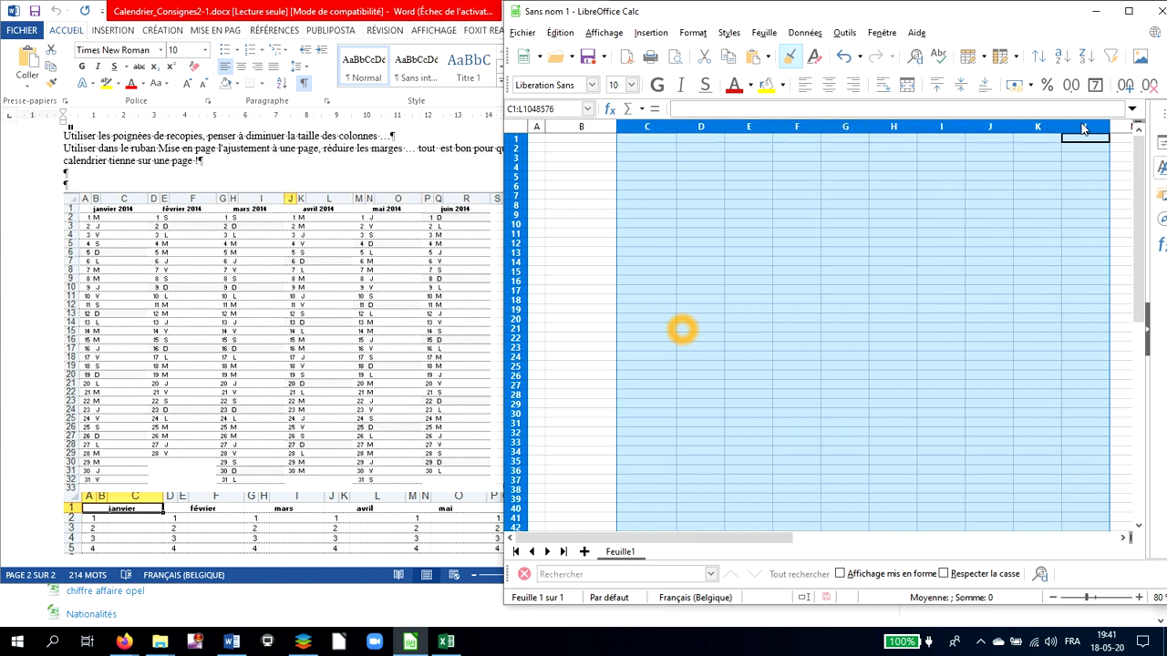
{"action": "left_click", "coordinate": [701, 178]}
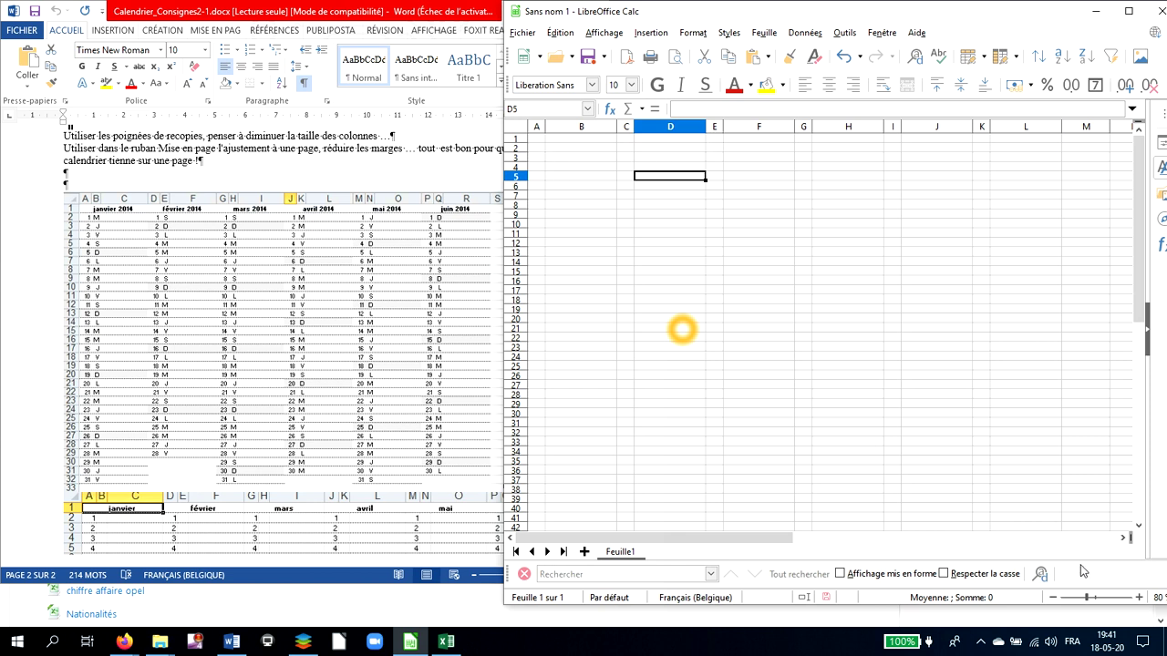
Merge and centre cells A1:B1, and enter the date 01/01/2020 in the merged cell
{"action": "left_click", "coordinate": [1139, 598]}
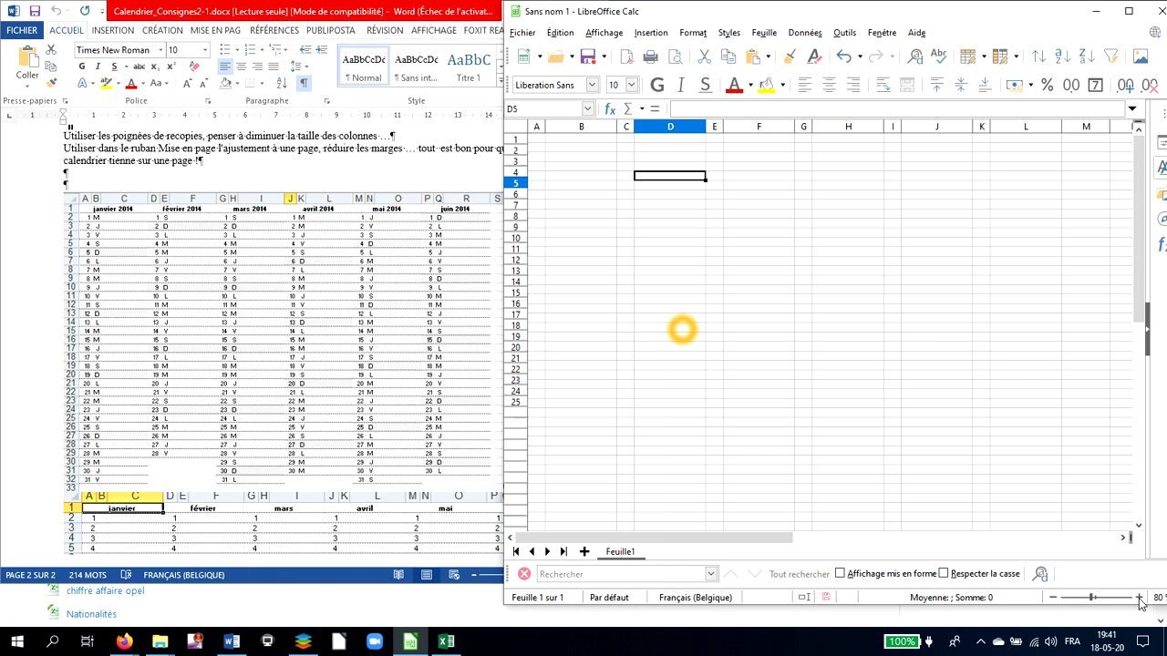
{"action": "left_click", "coordinate": [1139, 598]}
{"action": "left_click", "coordinate": [1138, 598]}
{"action": "left_click", "coordinate": [1138, 598]}
{"action": "left_click", "coordinate": [1139, 598]}
{"action": "left_click", "coordinate": [1138, 598]}
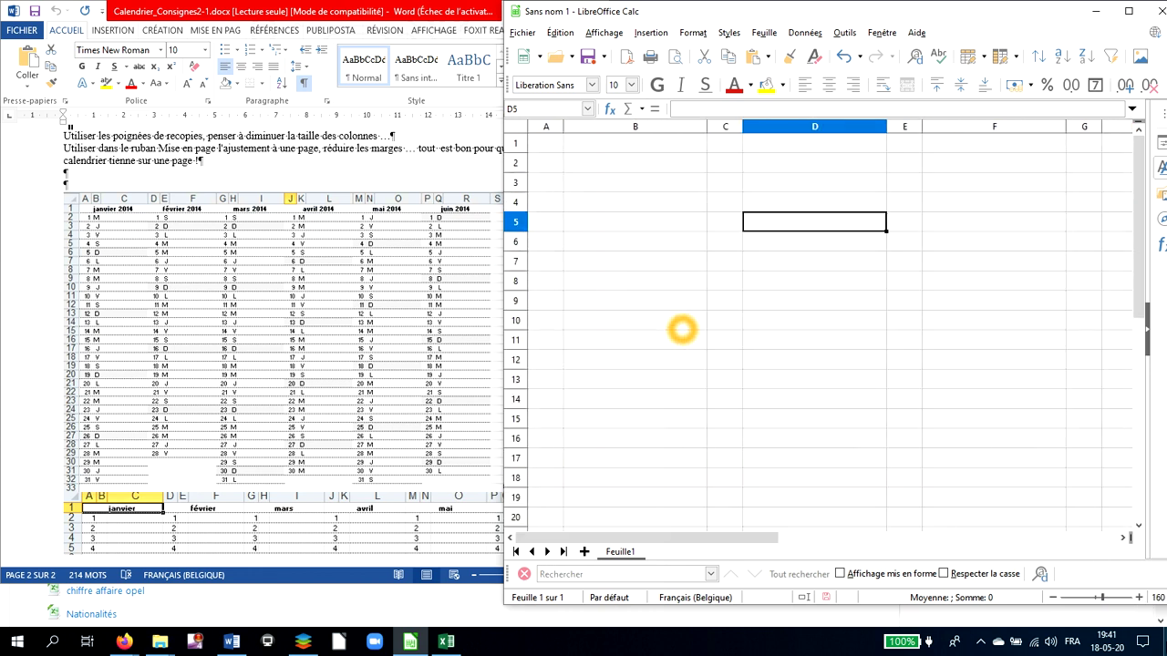
{"action": "left_click", "coordinate": [1138, 598]}
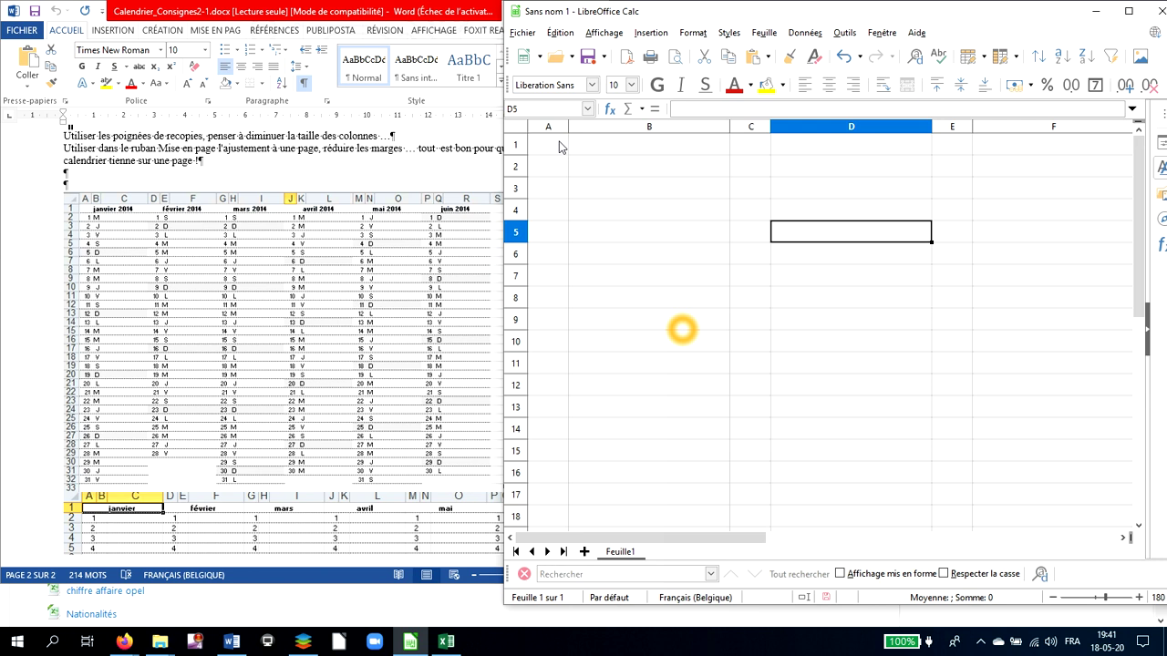
{"action": "left_click_drag", "start_coordinate": [560, 147], "coordinate": [714, 128]}
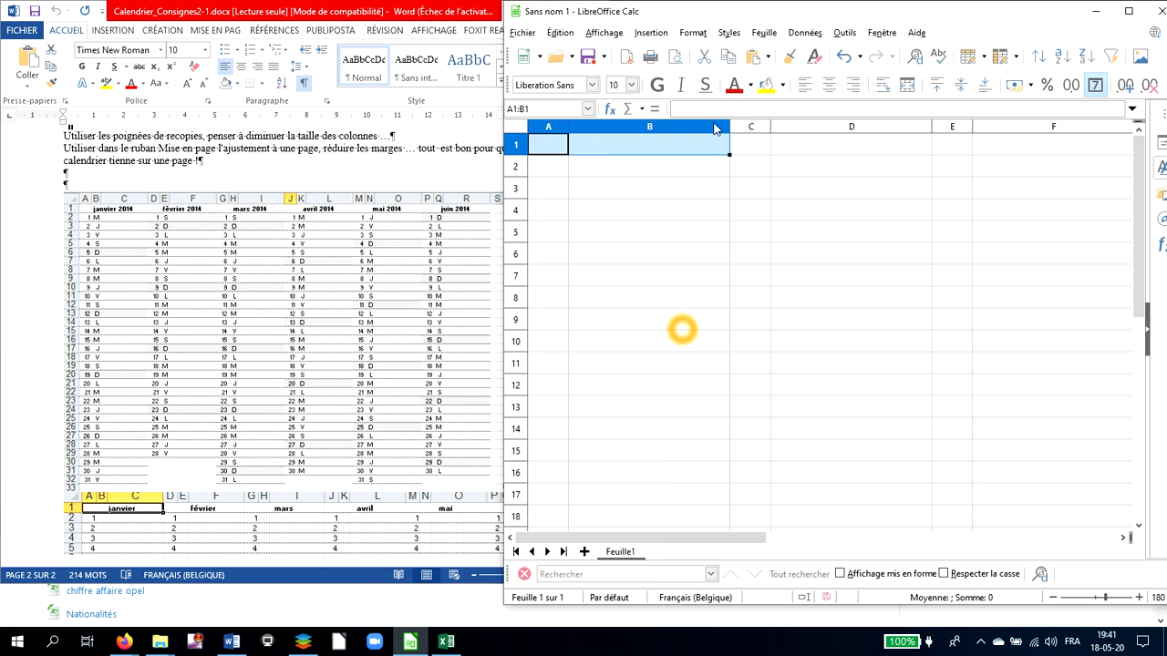
{"action": "left_click", "coordinate": [908, 85]}
{"action": "type", "text": "0"}
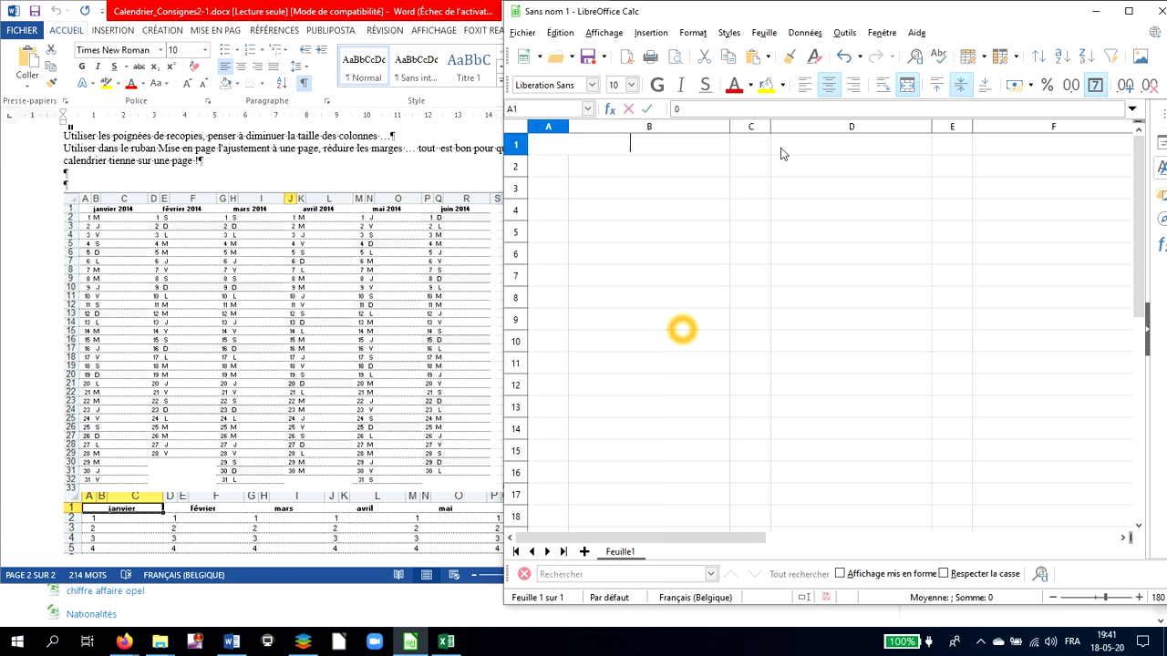
{"action": "type", "text": "1/01/2020"}
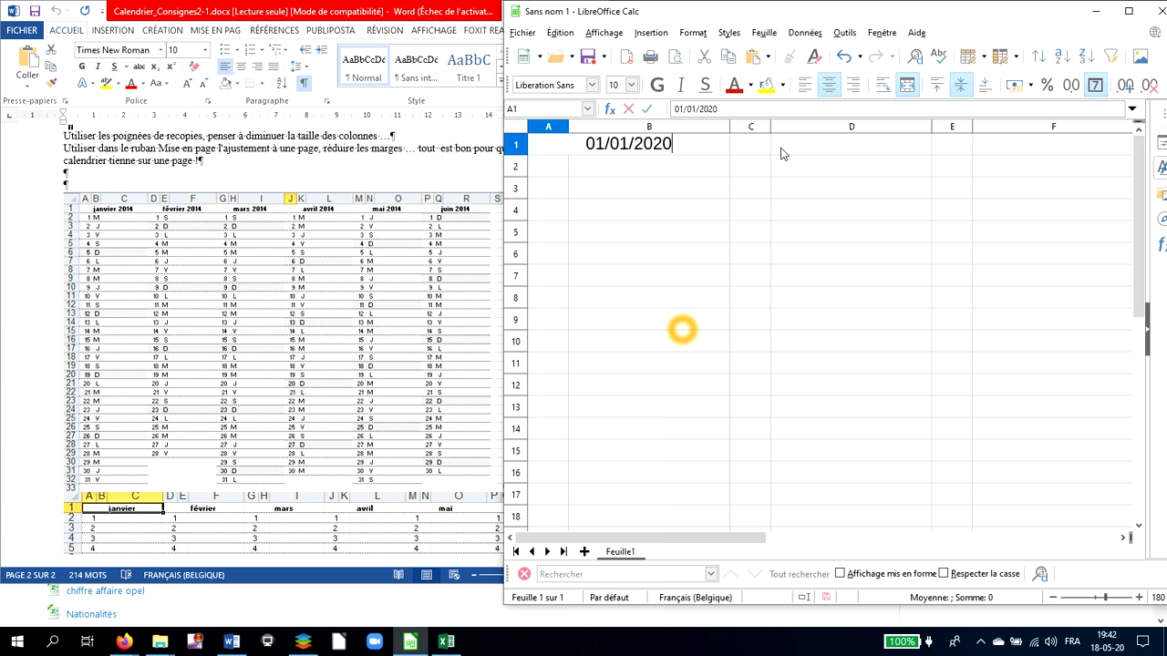
{"action": "key", "text": "Return"}
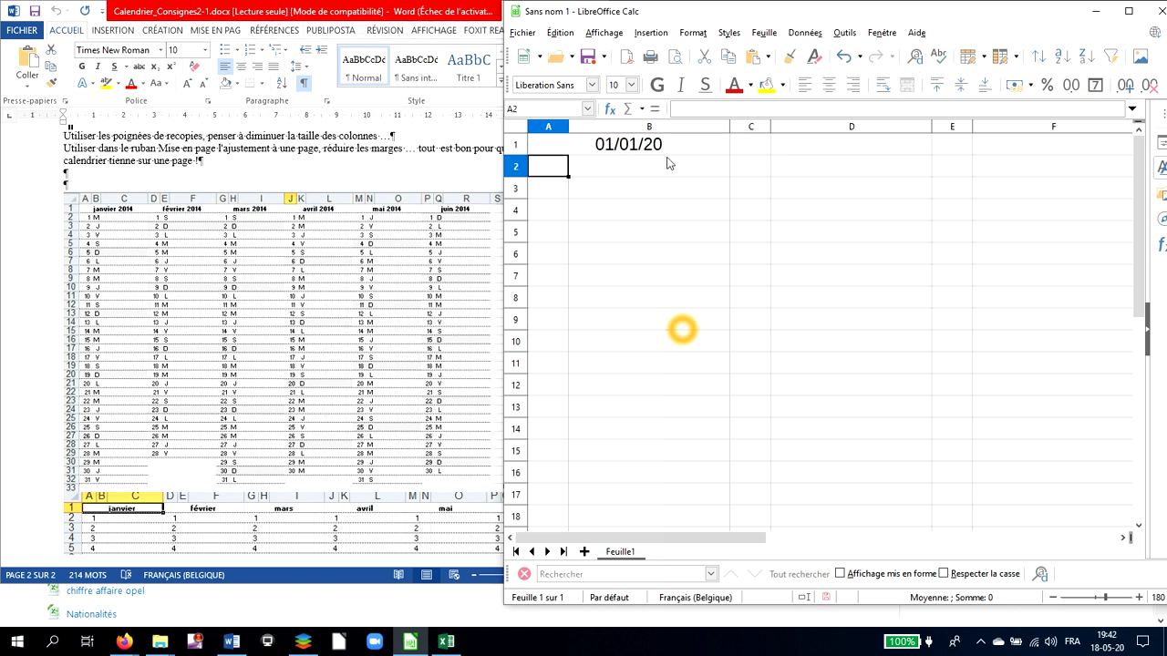
Format the date in merged cell A1:B1 with the user-defined month-and-year format MMMM AAAA
{"action": "left_click", "coordinate": [668, 154]}
{"action": "right_click", "coordinate": [666, 151]}
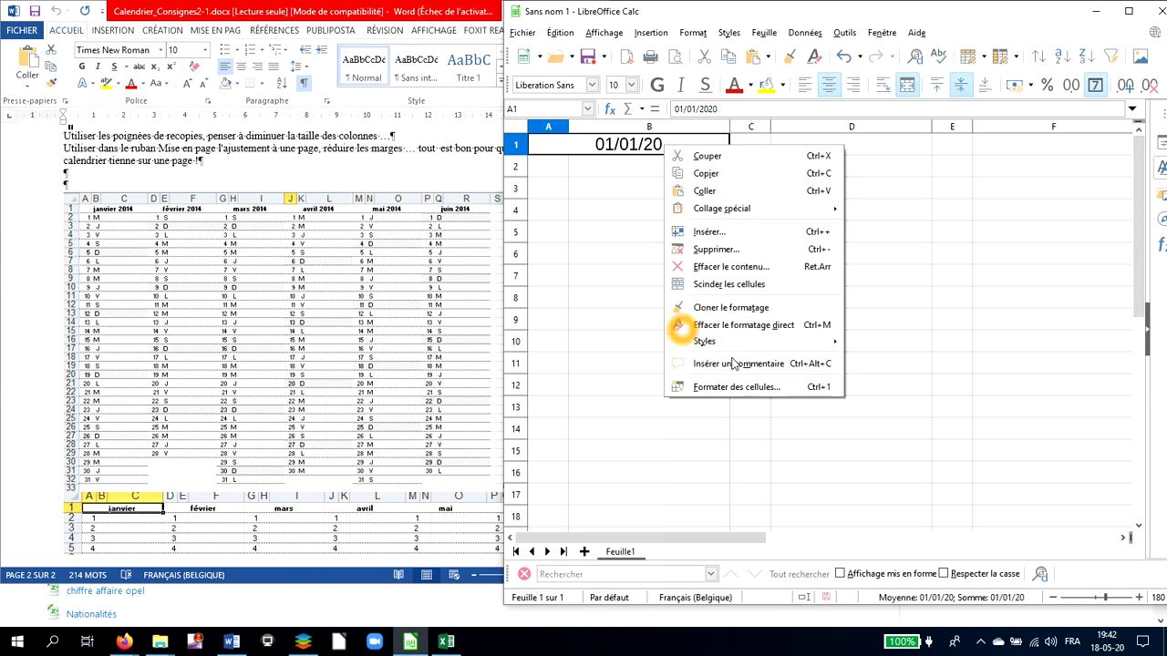
{"action": "left_click", "coordinate": [730, 386]}
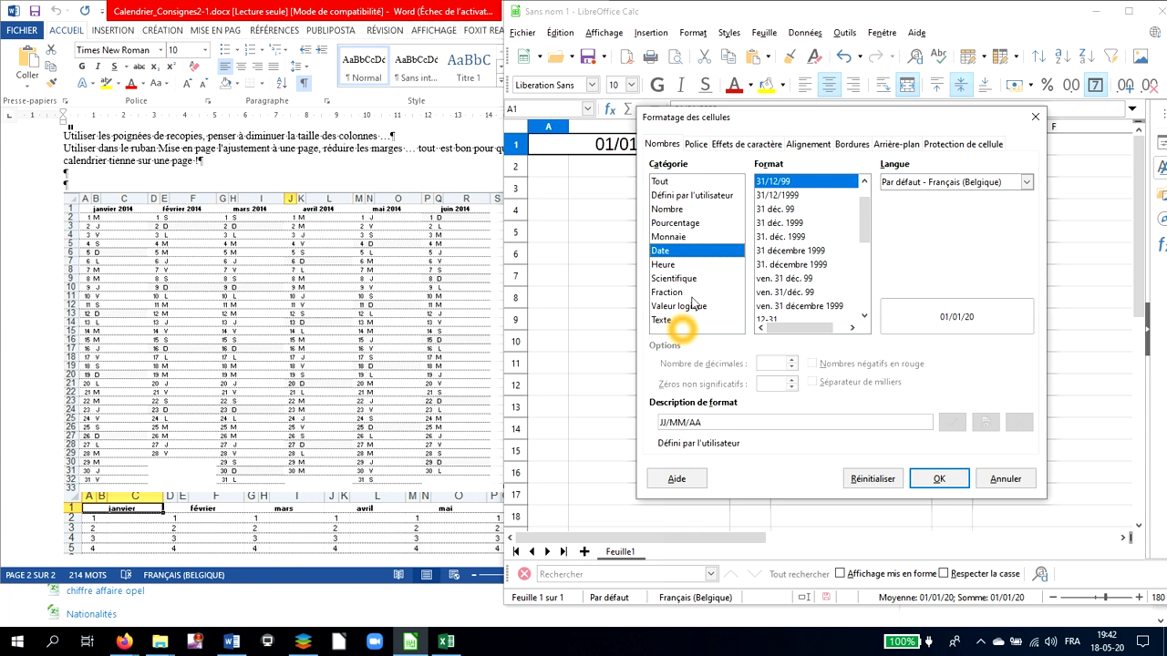
{"action": "left_click", "coordinate": [683, 197]}
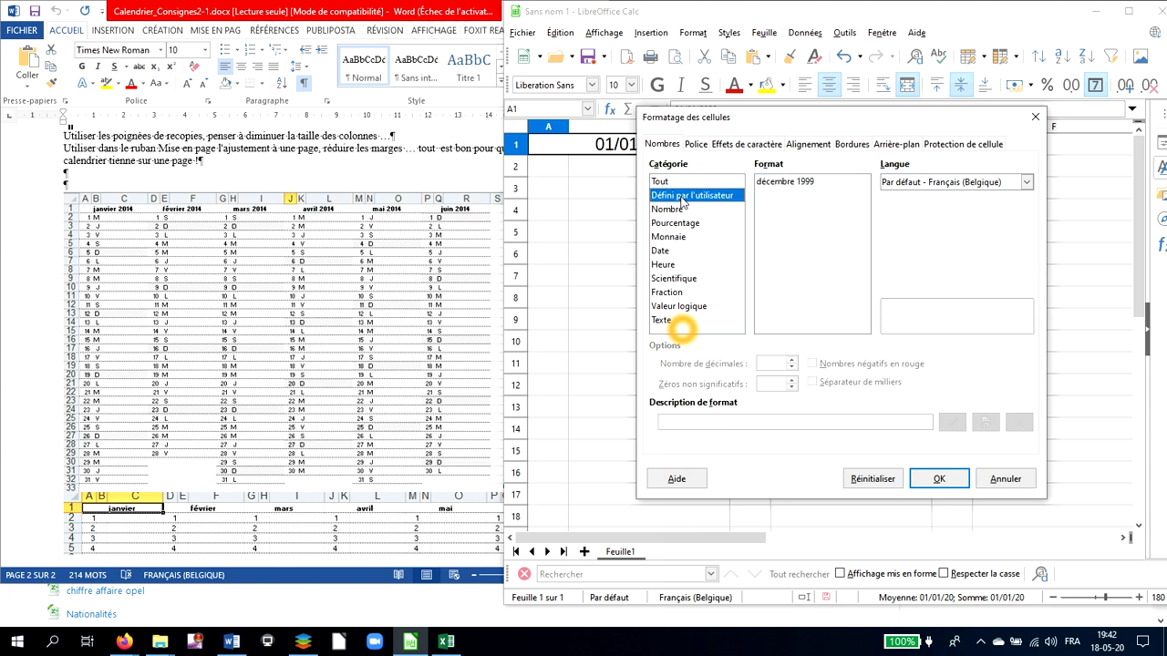
{"action": "left_click", "coordinate": [770, 187]}
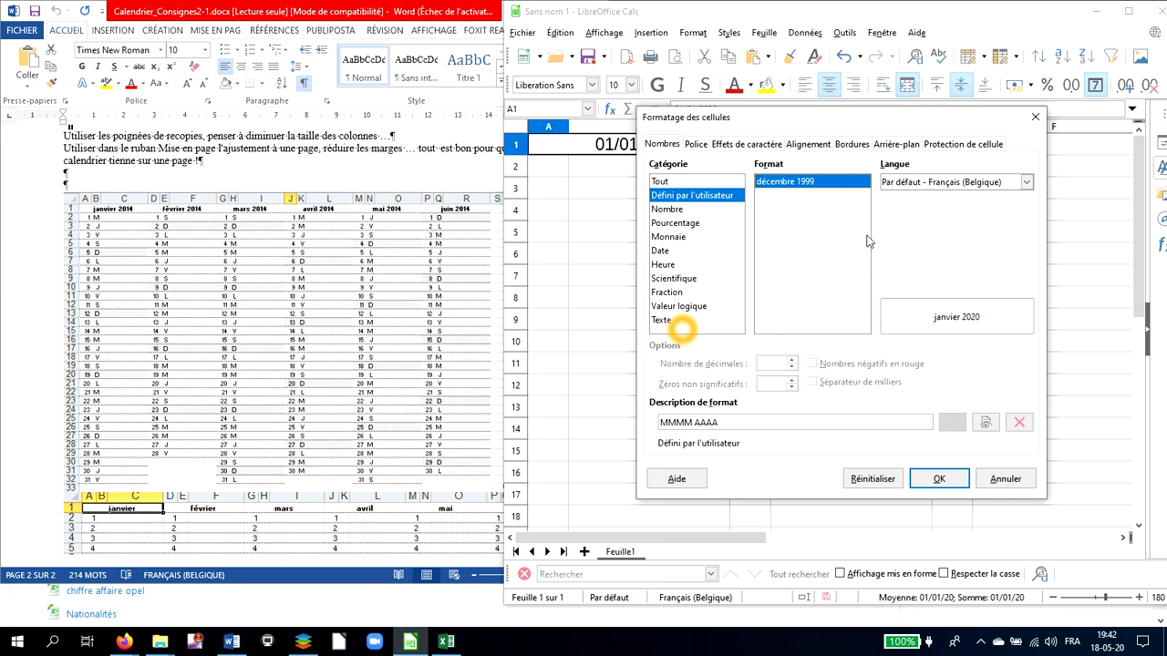
{"action": "left_click", "coordinate": [931, 478]}
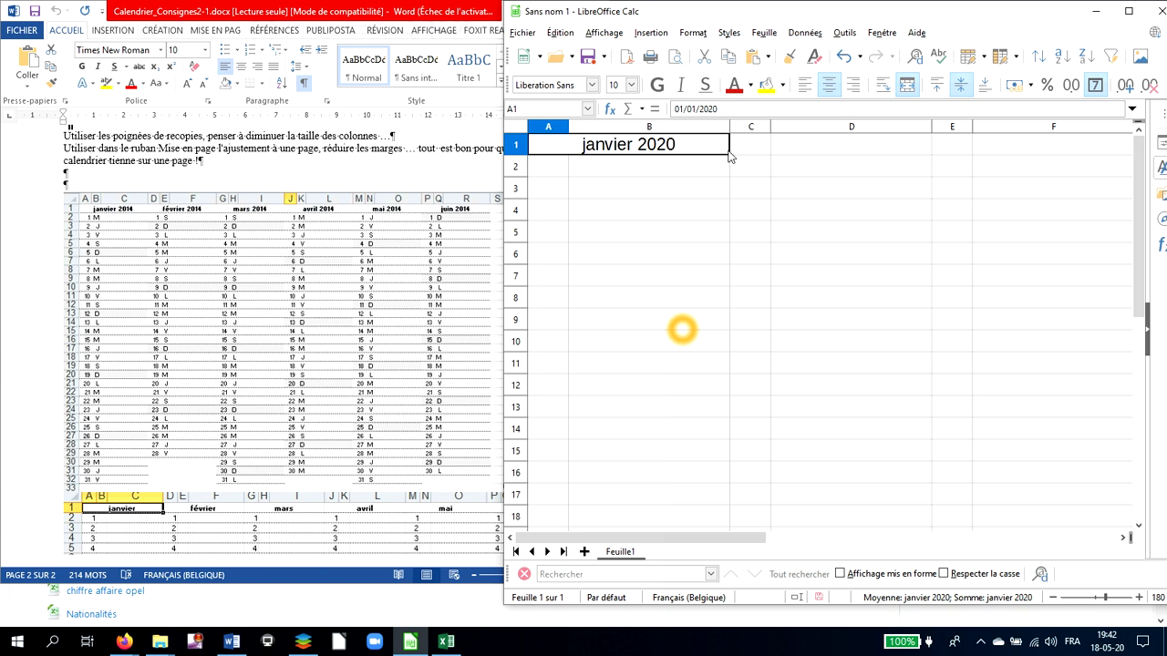
Try to copy the January header from A1:B1 across C1:D1 by autofill
{"action": "left_click_drag", "start_coordinate": [729, 155], "coordinate": [885, 159]}
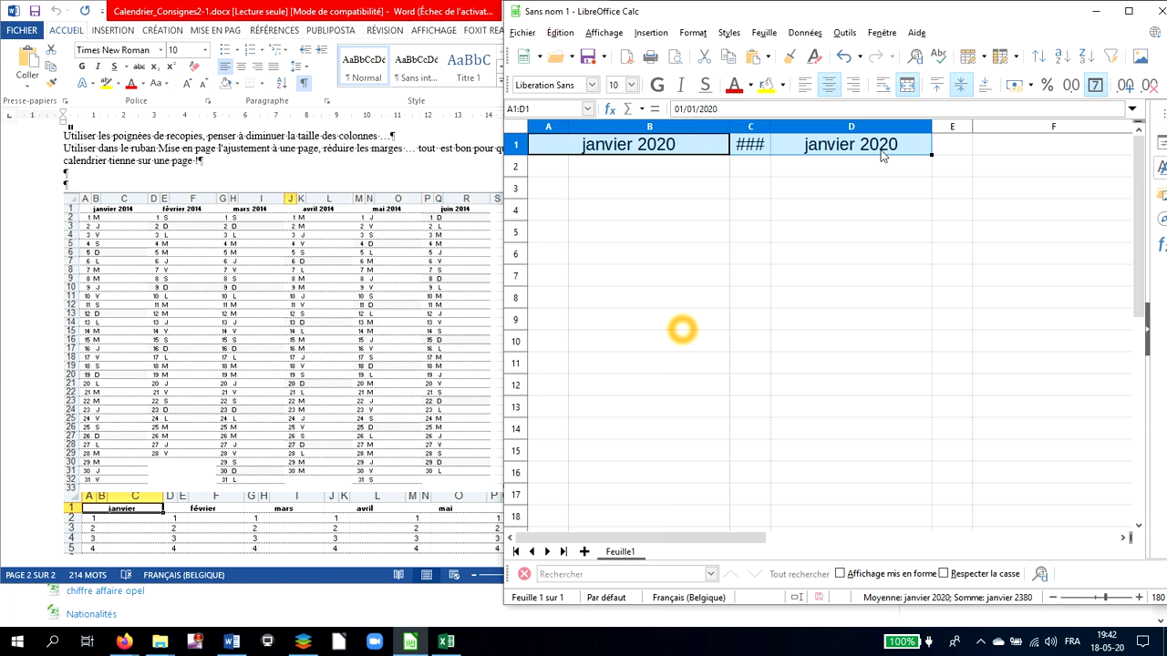
{"action": "key", "text": "ctrl+z"}
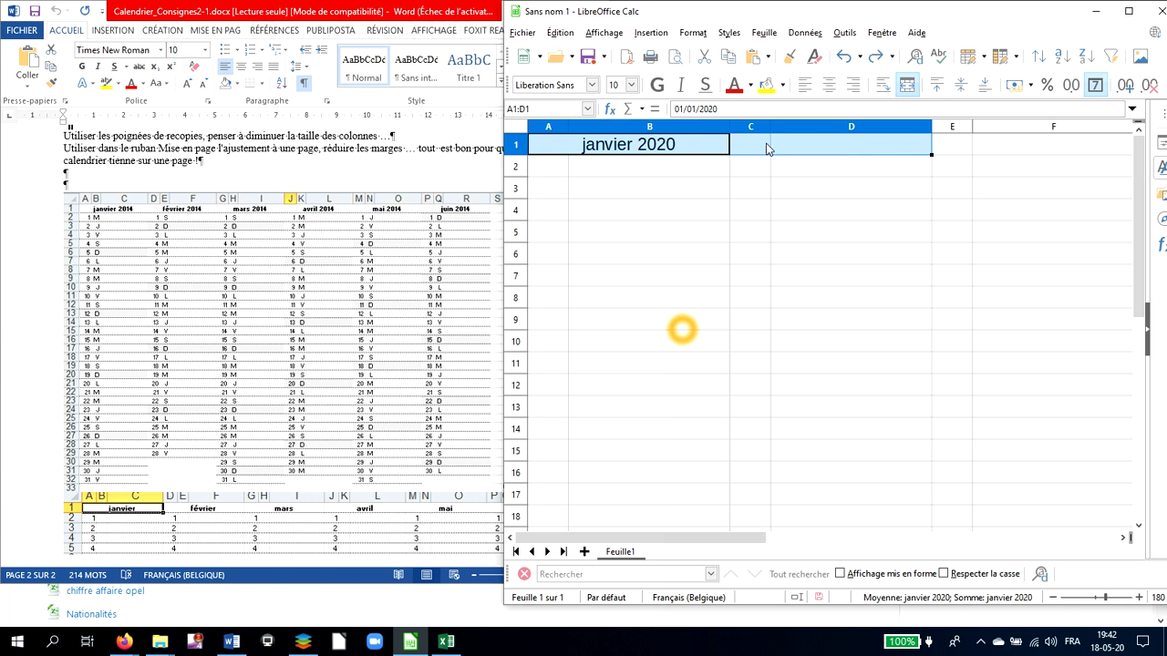
Merge and centre cells C1:D1 and E1:F1 as two separate month header cells
{"action": "left_click", "coordinate": [765, 144]}
{"action": "left_click_drag", "start_coordinate": [761, 150], "coordinate": [797, 155]}
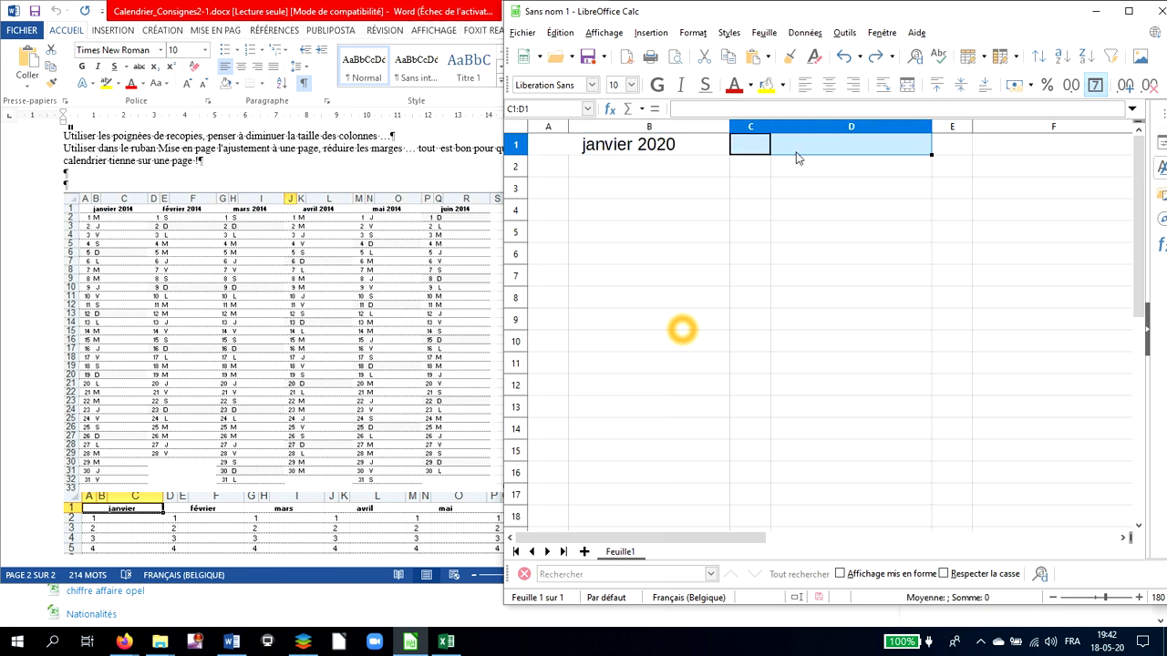
{"action": "left_click", "coordinate": [907, 86]}
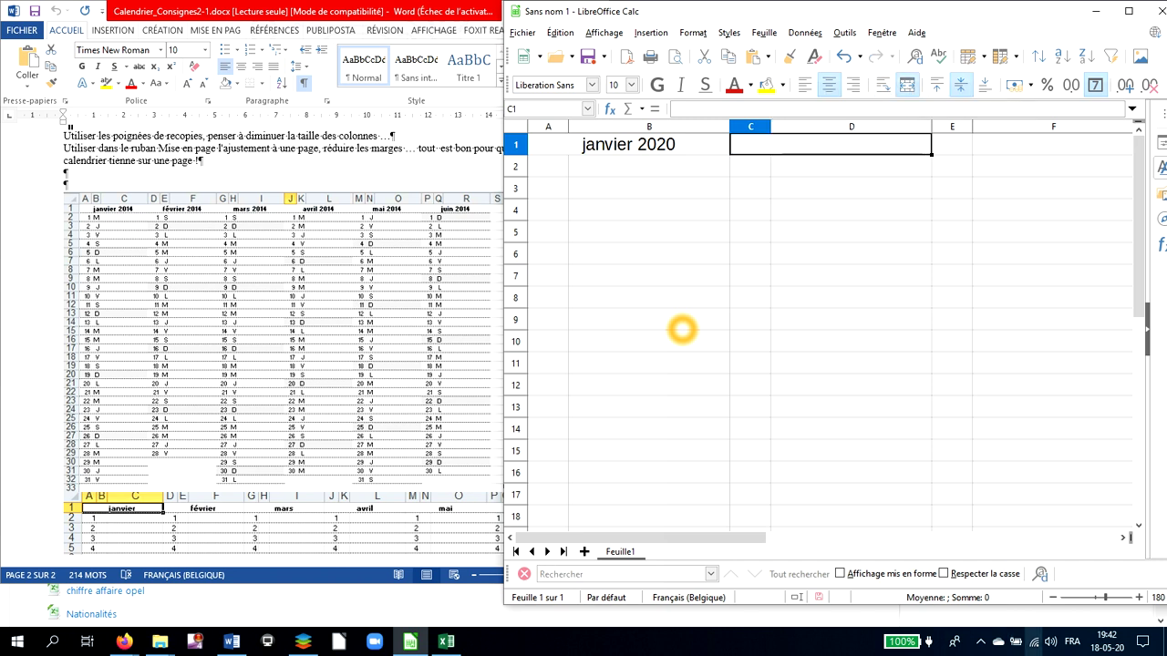
{"action": "left_click", "coordinate": [1053, 598]}
{"action": "left_click", "coordinate": [1053, 598]}
{"action": "left_click", "coordinate": [1053, 598]}
{"action": "left_click", "coordinate": [1052, 598]}
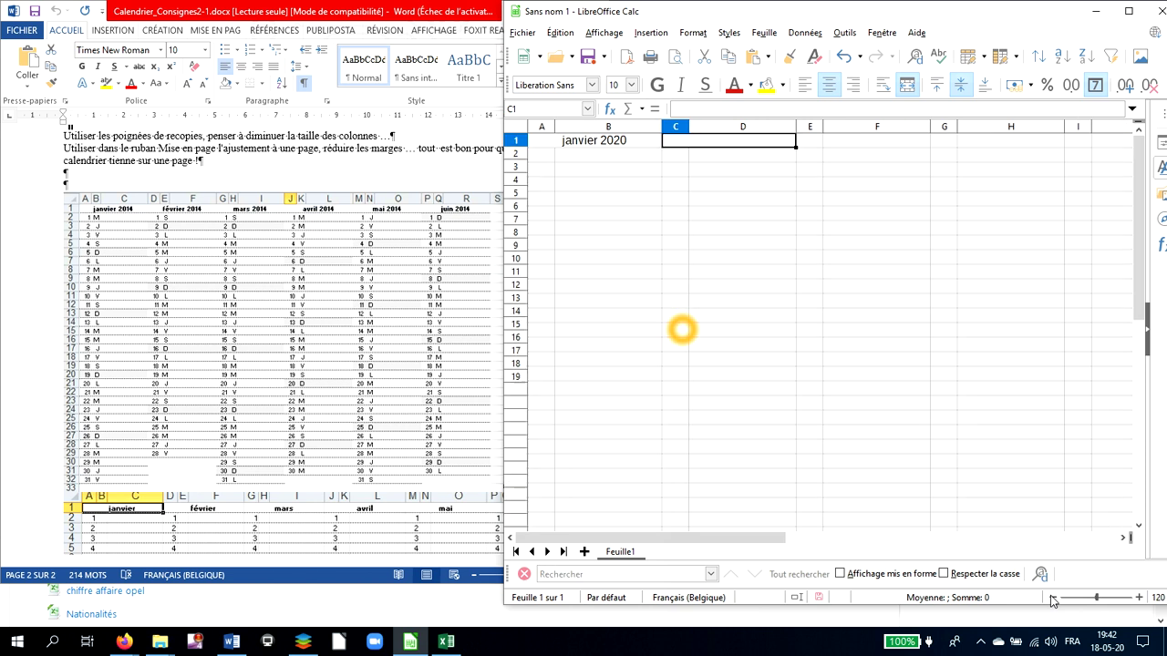
{"action": "left_click", "coordinate": [1053, 598]}
{"action": "left_click", "coordinate": [1053, 598]}
{"action": "left_click_drag", "start_coordinate": [768, 141], "coordinate": [792, 143]}
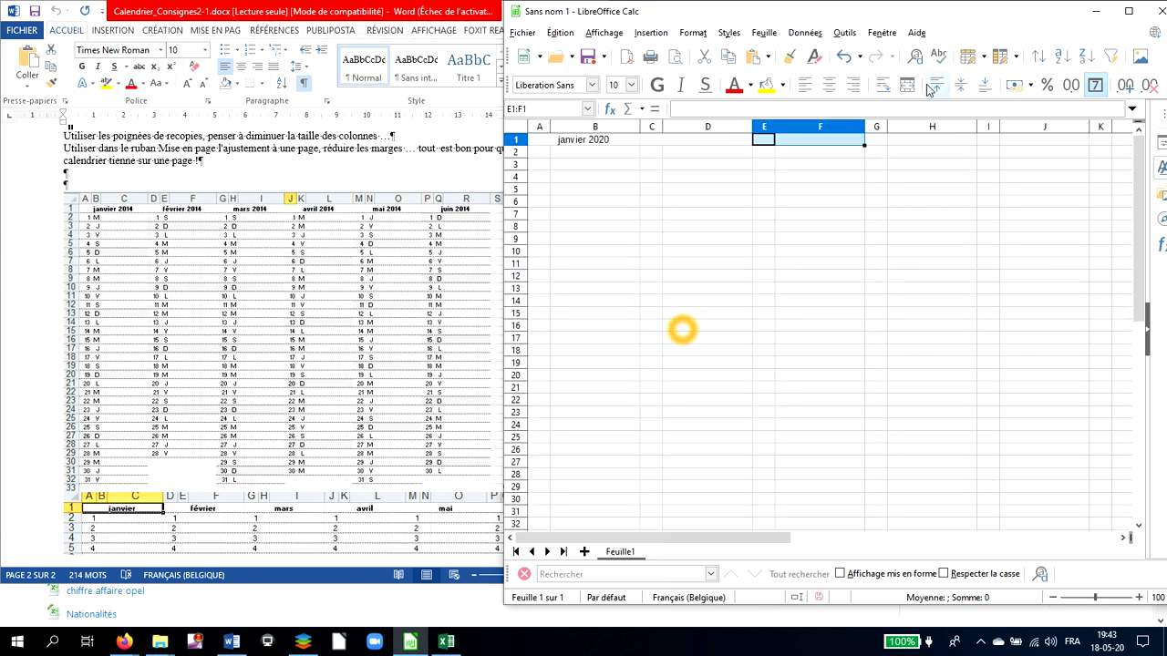
{"action": "left_click", "coordinate": [969, 57]}
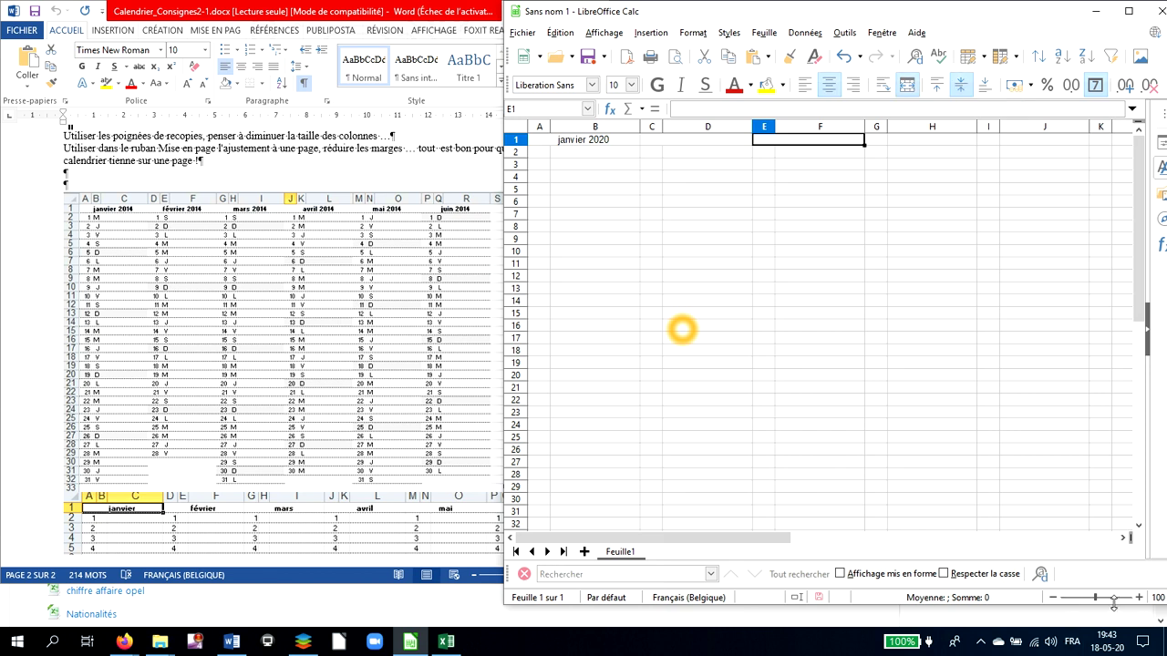
Merge and centre the pairs G1:H1, I1:J1 and K1:L1 as separate month header cells
{"action": "left_click", "coordinate": [1052, 598]}
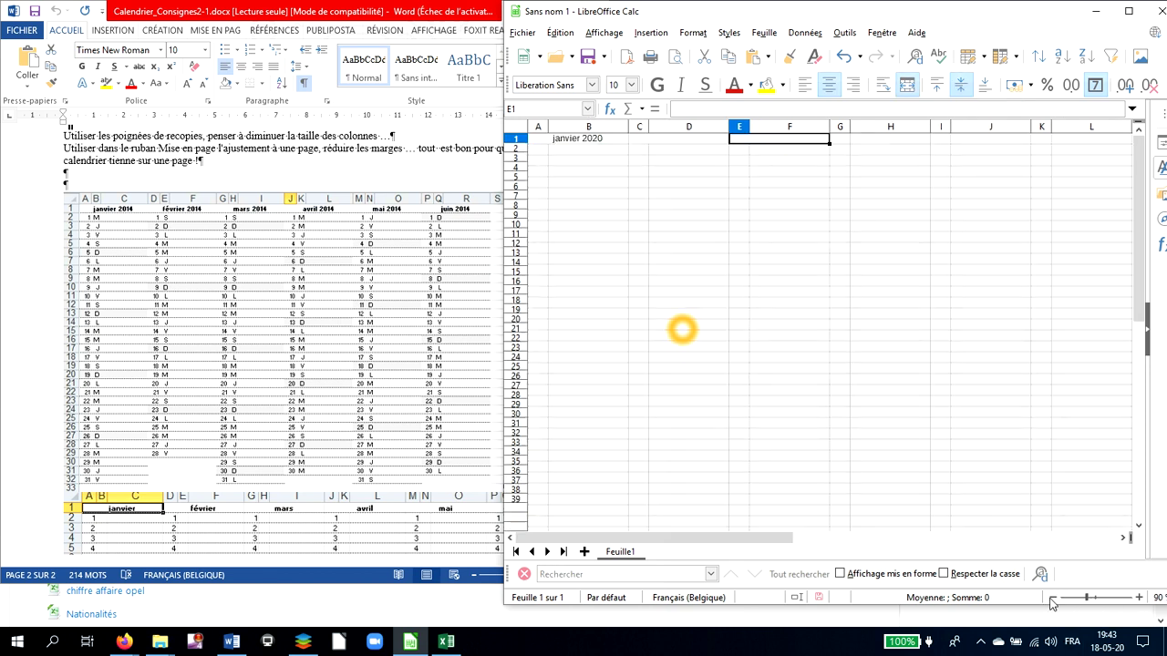
{"action": "left_click", "coordinate": [1052, 598]}
{"action": "left_click_drag", "start_coordinate": [808, 138], "coordinate": [829, 138]}
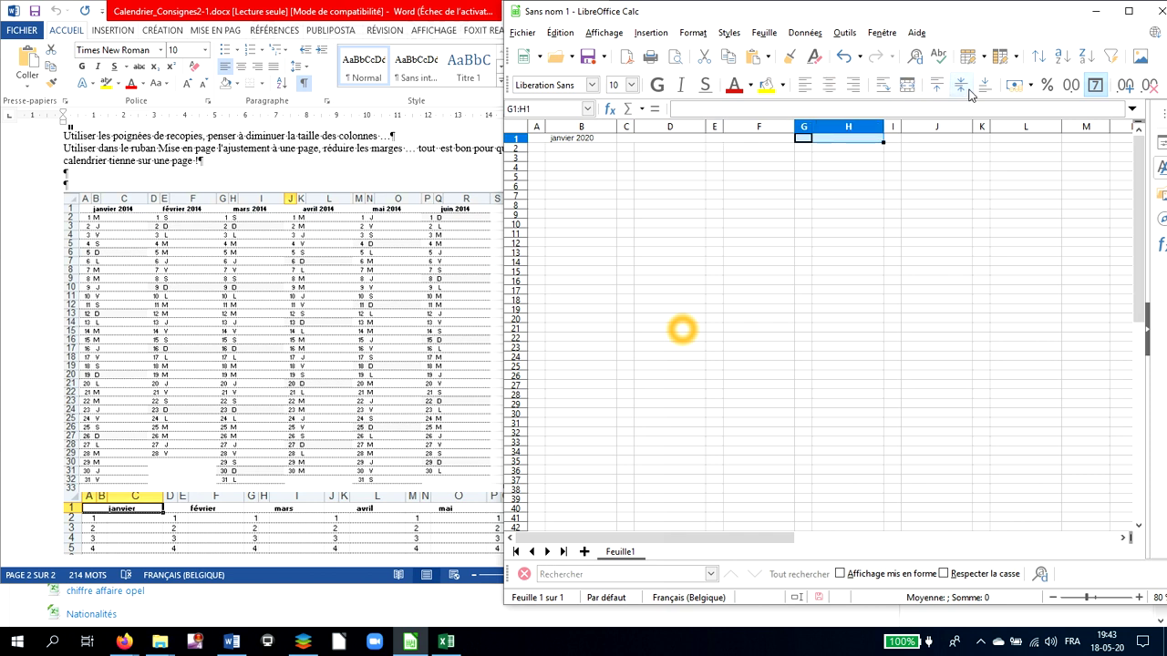
{"action": "left_click", "coordinate": [907, 85]}
{"action": "left_click_drag", "start_coordinate": [894, 139], "coordinate": [914, 139]}
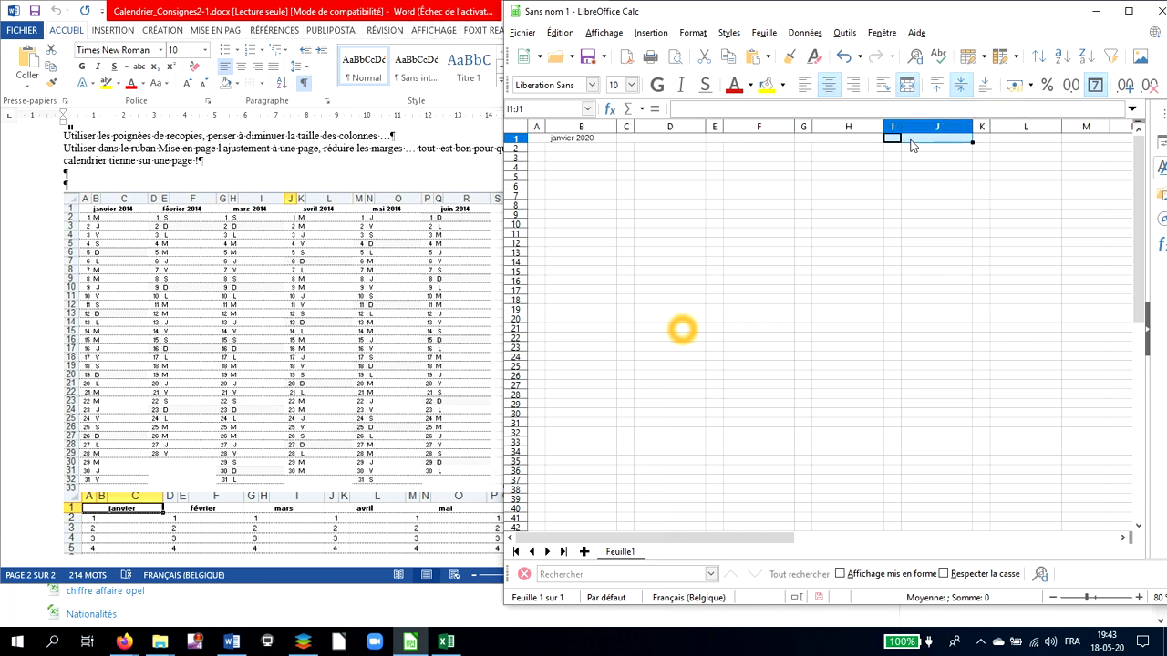
{"action": "left_click", "coordinate": [907, 85]}
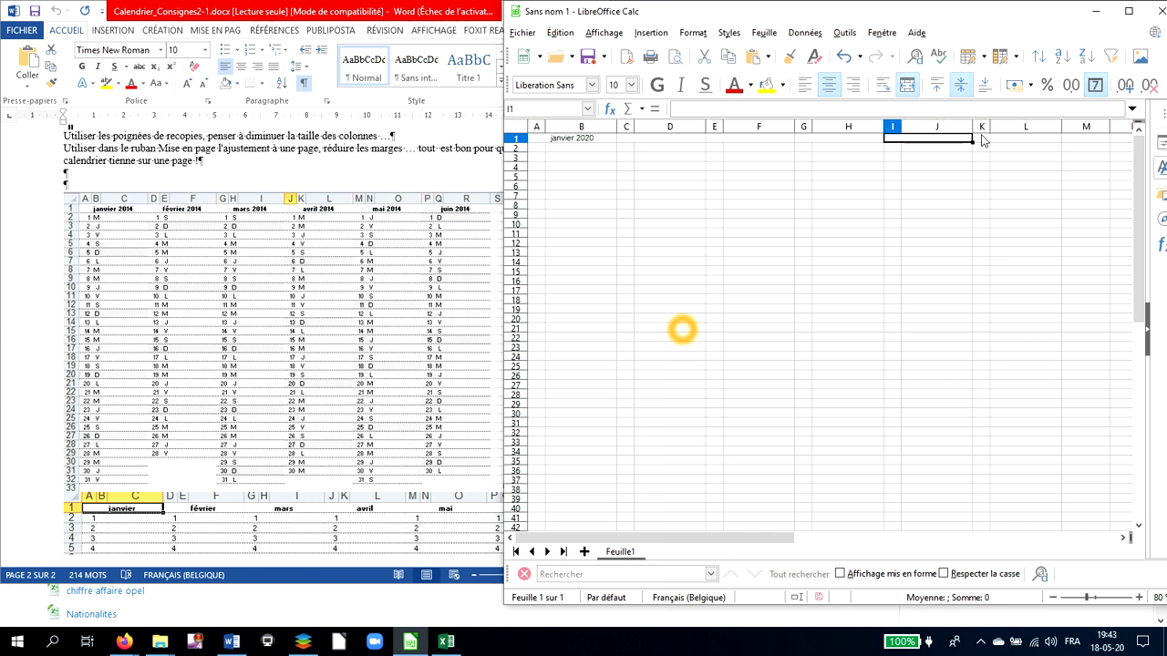
{"action": "left_click_drag", "start_coordinate": [982, 139], "coordinate": [1012, 141]}
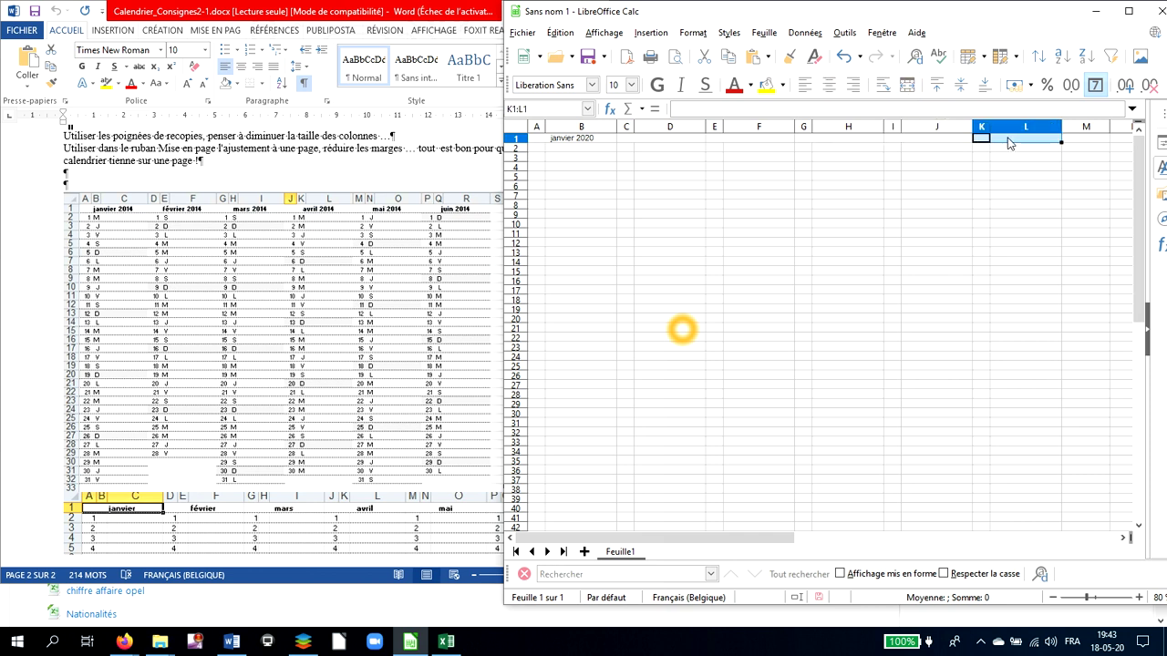
{"action": "left_click", "coordinate": [912, 87]}
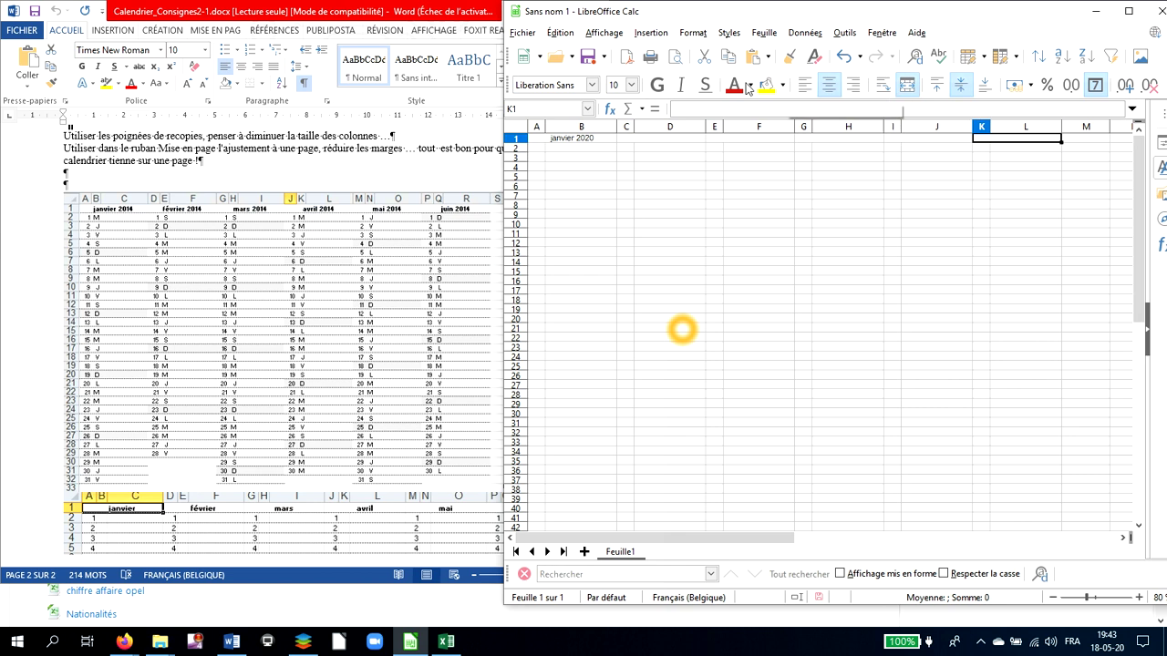
Enter the date 01/02/2020 in merged cell C1 and 01/03/2020 in merged cell E1
{"action": "left_click", "coordinate": [653, 139]}
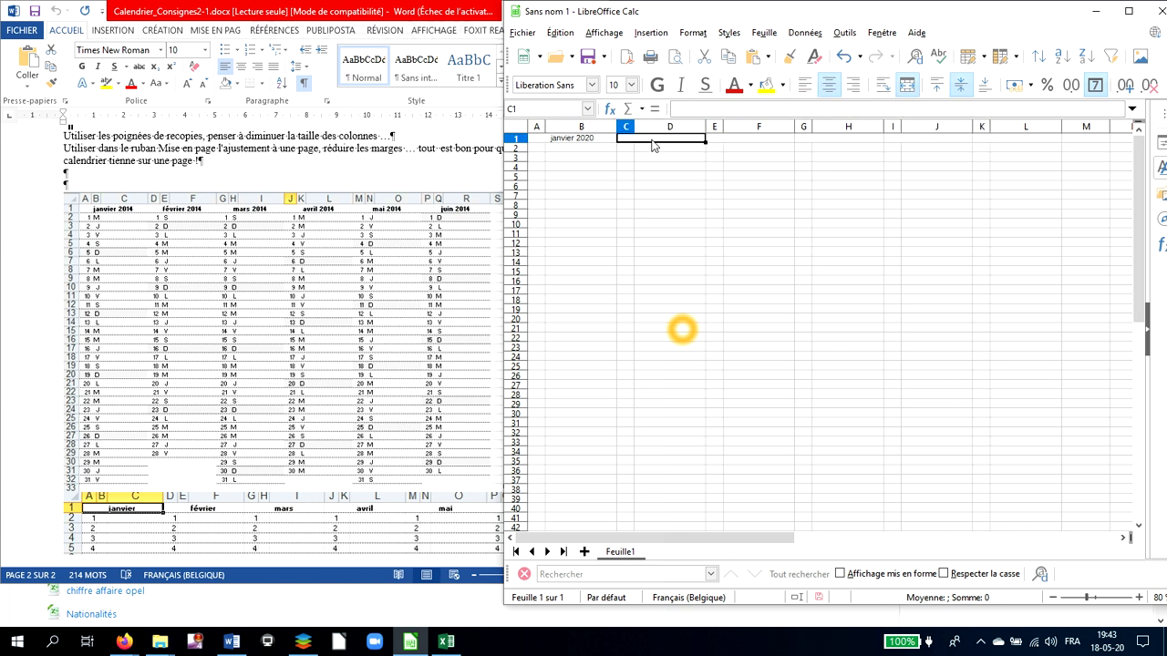
{"action": "left_click", "coordinate": [591, 143]}
{"action": "mouse_move", "coordinate": [618, 142]}
{"action": "left_mouse_down"}
{"action": "mouse_move", "coordinate": [647, 144]}
{"action": "mouse_move", "coordinate": [624, 150]}
{"action": "left_mouse_up"}
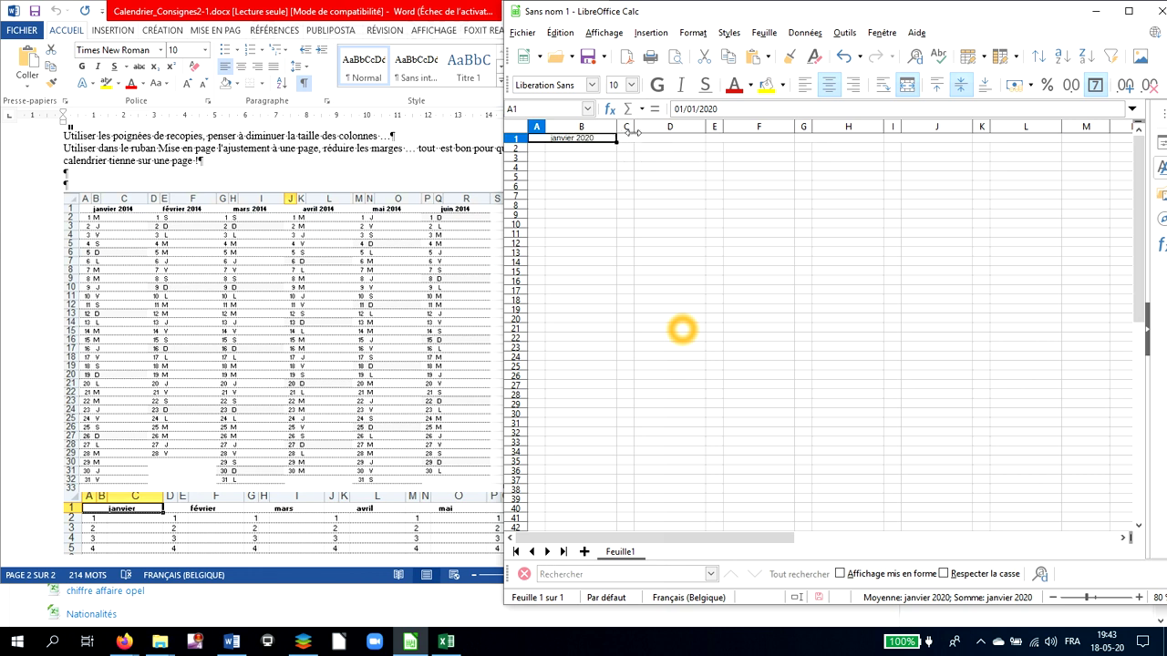
{"action": "left_click", "coordinate": [649, 142]}
{"action": "type", "text": "0"}
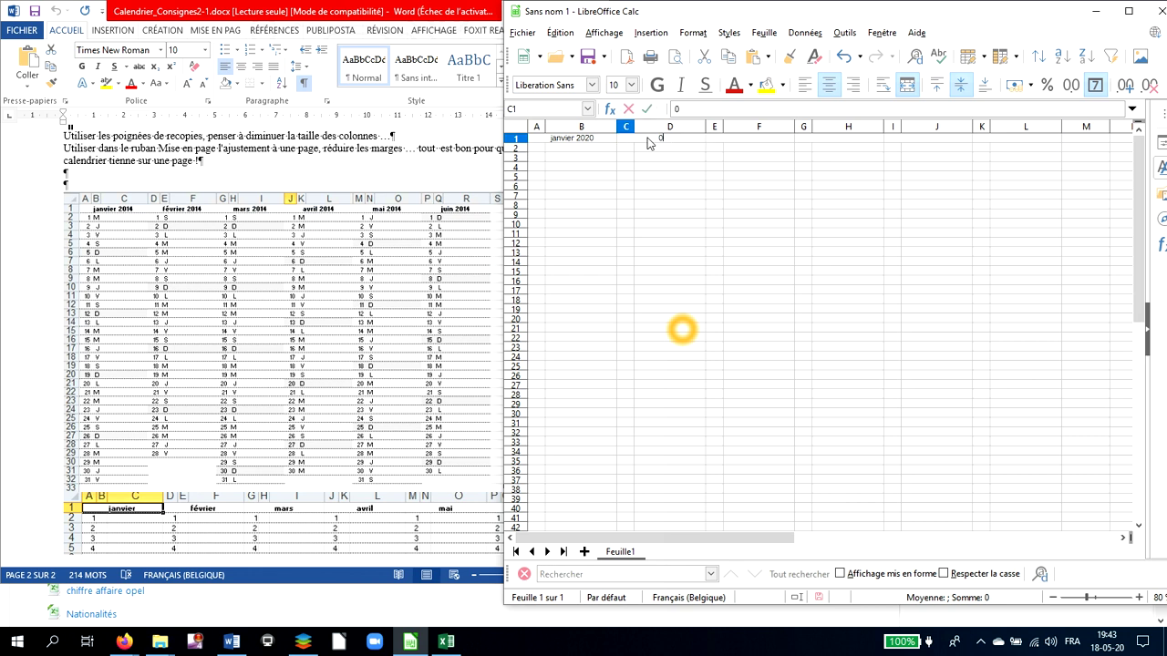
{"action": "type", "text": "1/02/2020"}
{"action": "key", "text": "Tab"}
{"action": "type", "text": "01"}
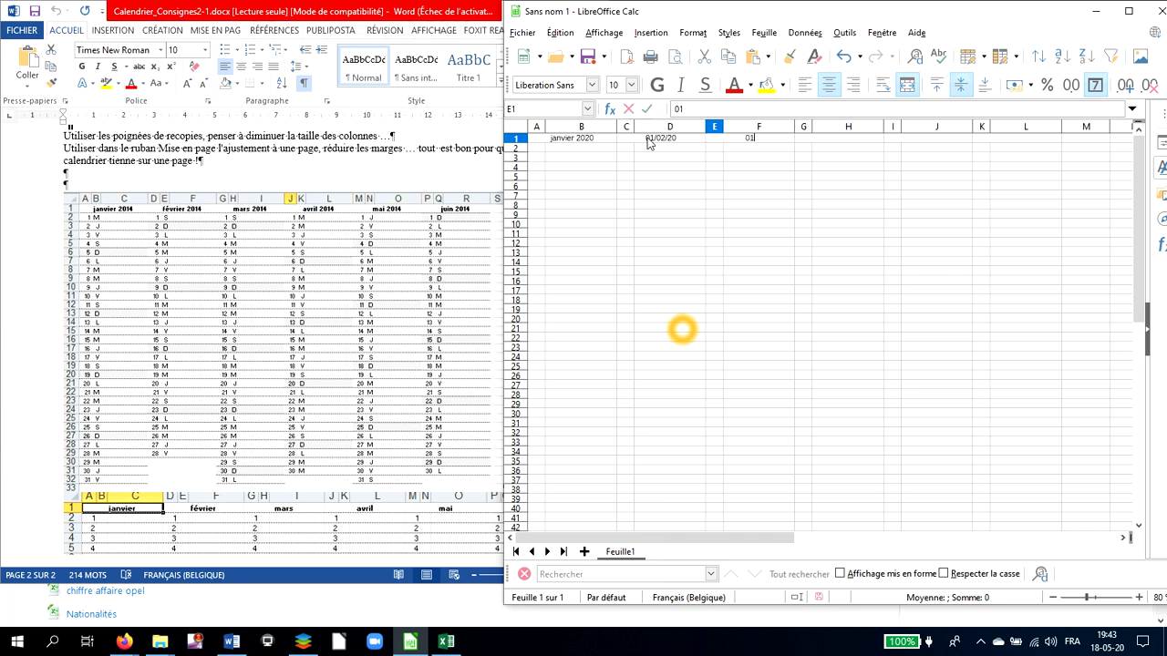
{"action": "type", "text": "/03/2020"}
{"action": "key", "text": "Return"}
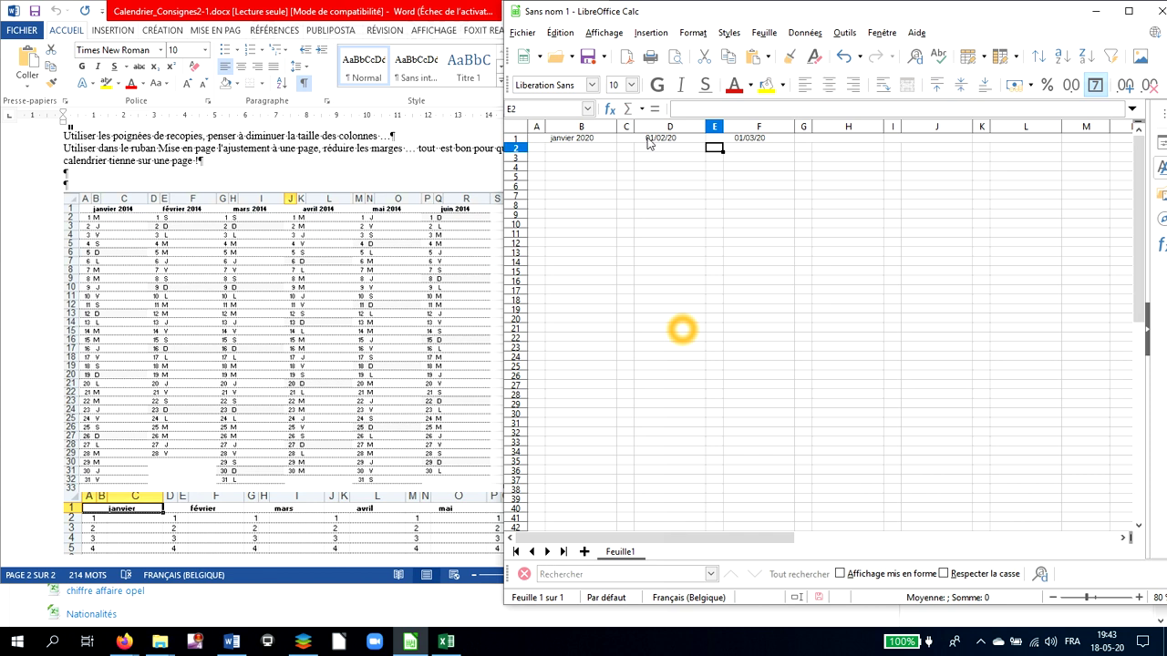
Enter the dates 01/04/20 in G1, 01/05/20 in I1 and 01/06/20 in K1
{"action": "left_click", "coordinate": [834, 140]}
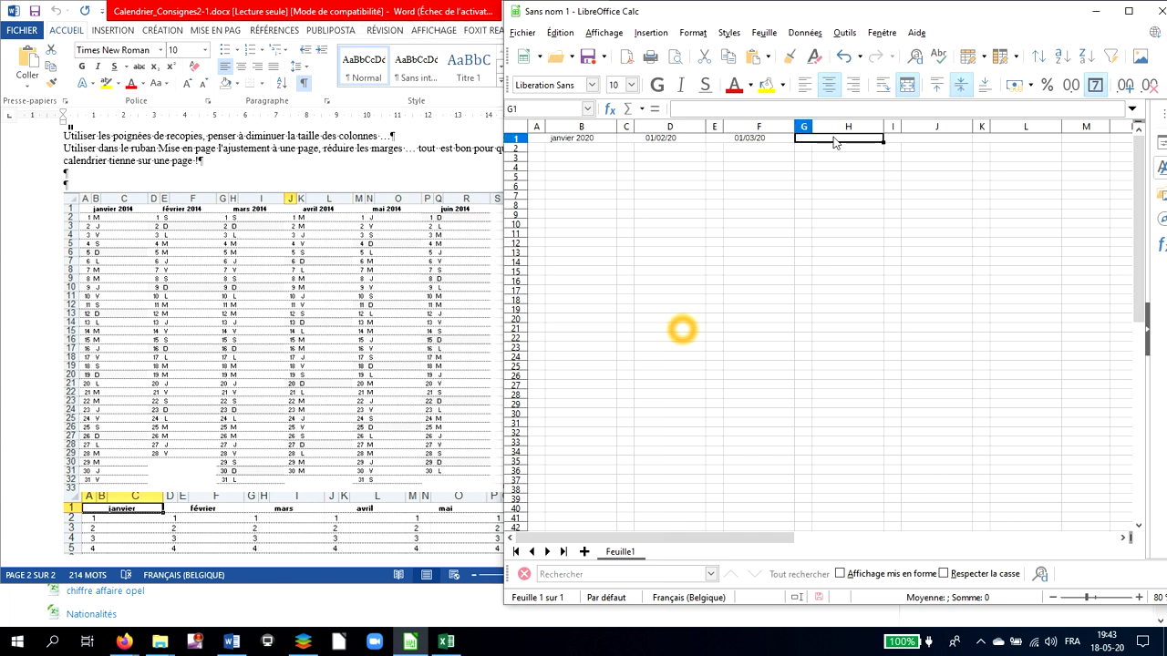
{"action": "type", "text": "01/04/20"}
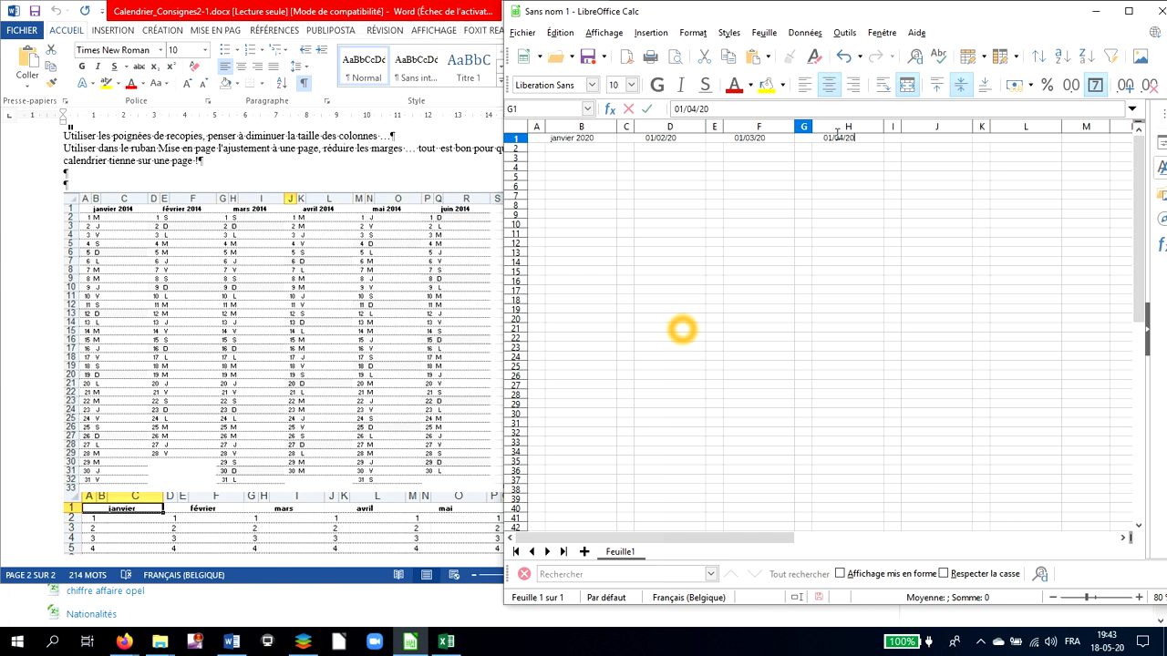
{"action": "key", "text": "Return"}
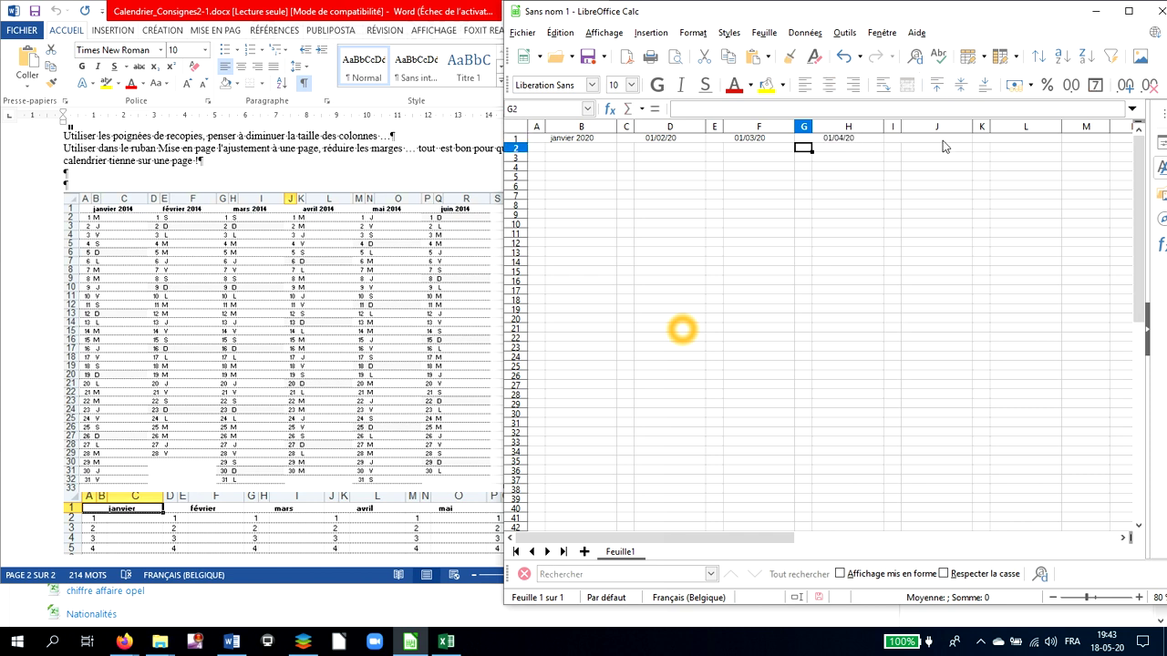
{"action": "left_click", "coordinate": [943, 140]}
{"action": "type", "text": "01/"}
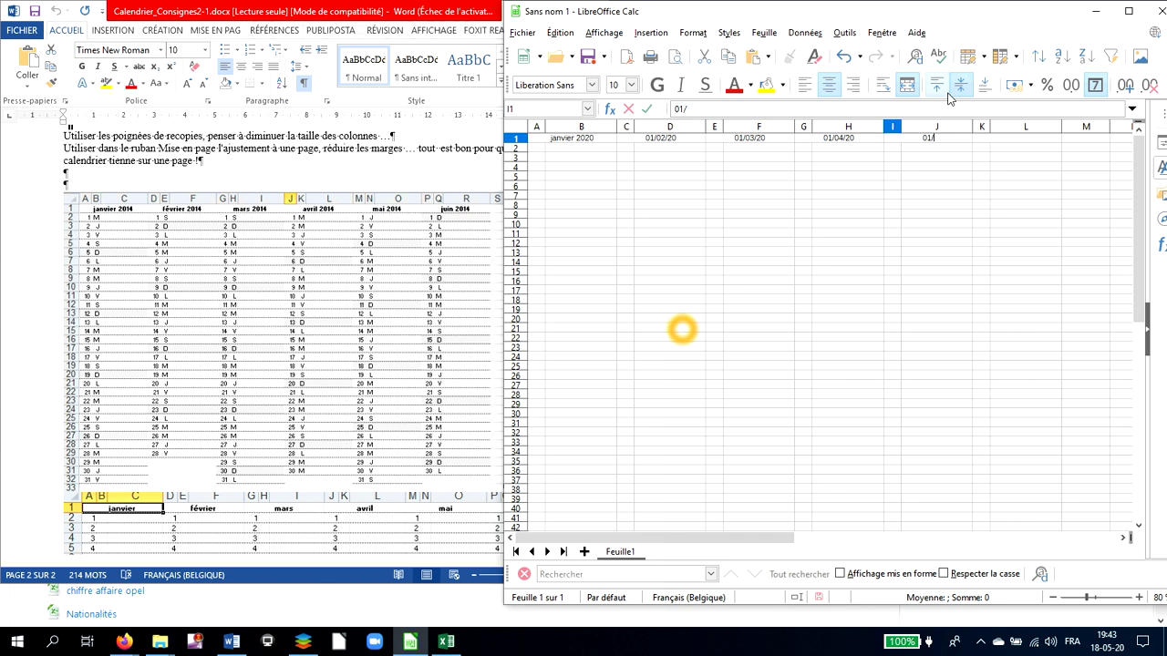
{"action": "type", "text": "5/20"}
{"action": "key", "text": "Tab"}
{"action": "type", "text": "01/06/20"}
{"action": "key", "text": "Return"}
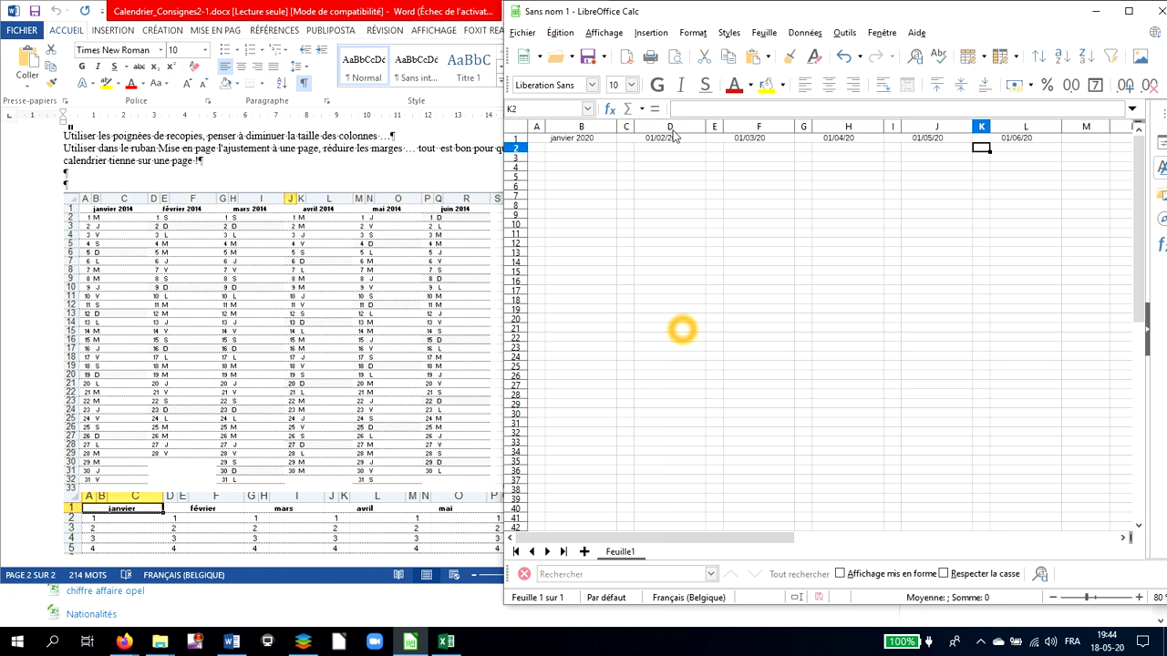
Format the header dates in C1:L1 with the user-defined month-and-year format MMMM AAAA
{"action": "left_click", "coordinate": [675, 139]}
{"action": "key", "text": "shift+Right"}
{"action": "key", "text": "shift+Right"}
{"action": "key", "text": "shift+Right"}
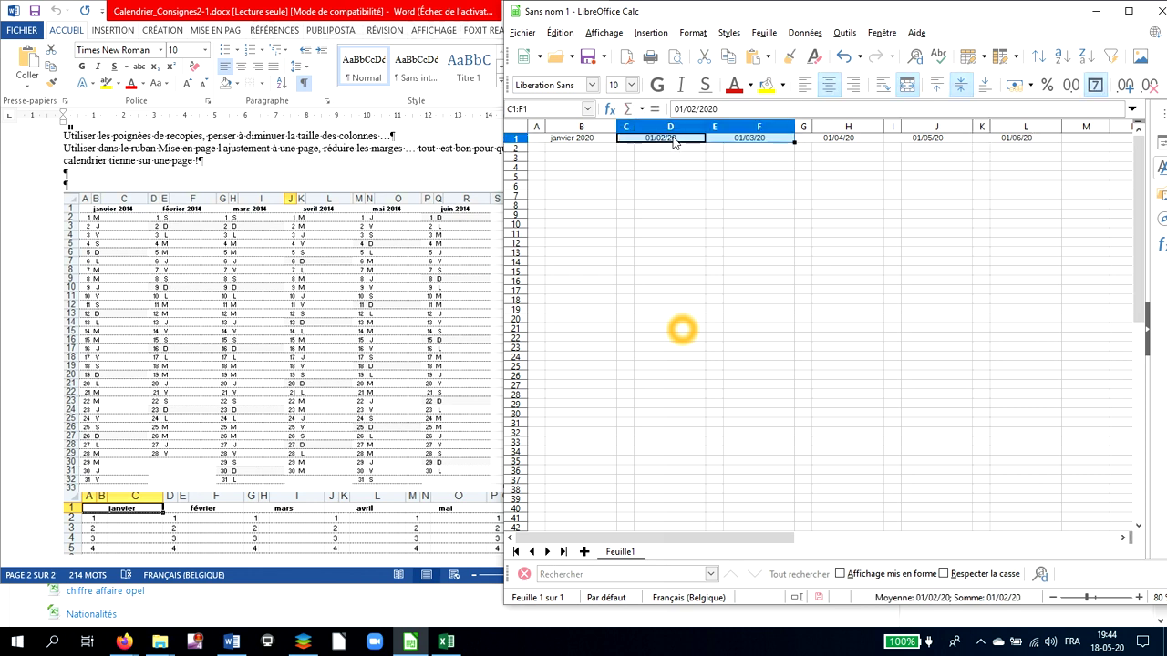
{"action": "key", "text": "shift+Right"}
{"action": "key", "text": "shift+Right"}
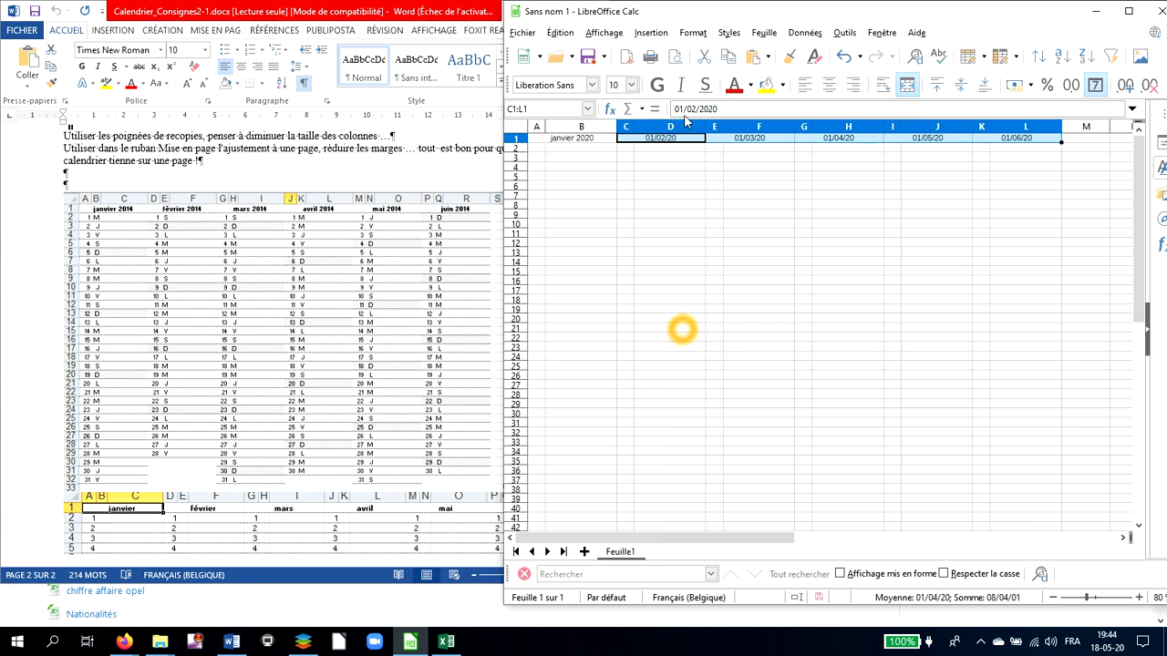
{"action": "right_click", "coordinate": [632, 139]}
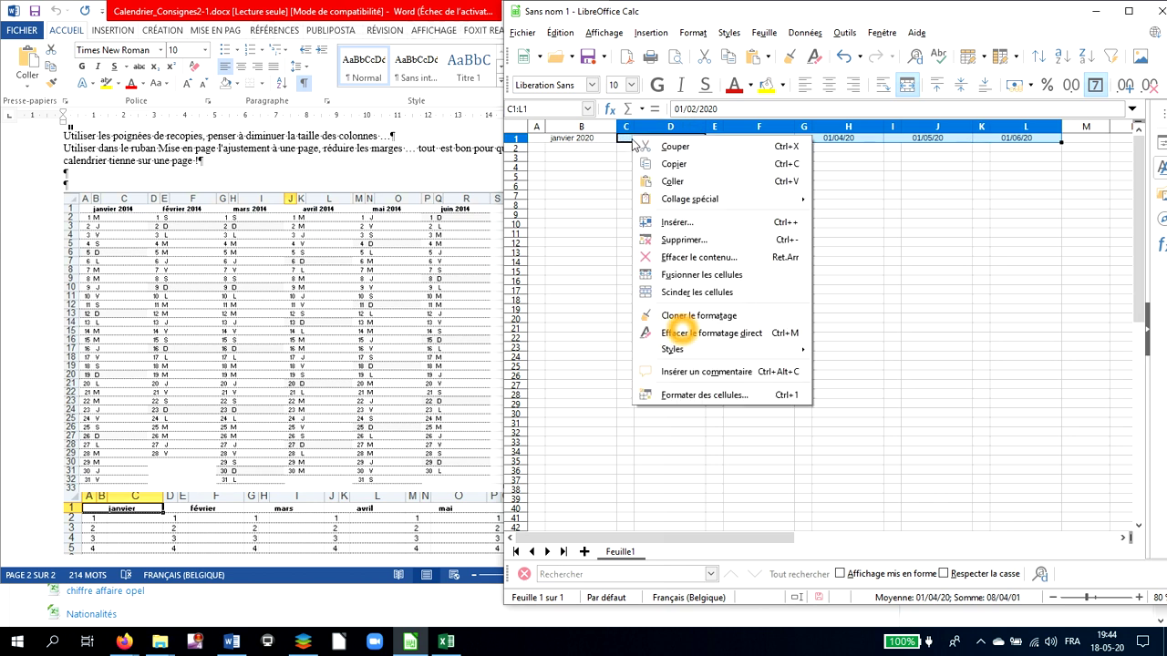
{"action": "left_click", "coordinate": [696, 397]}
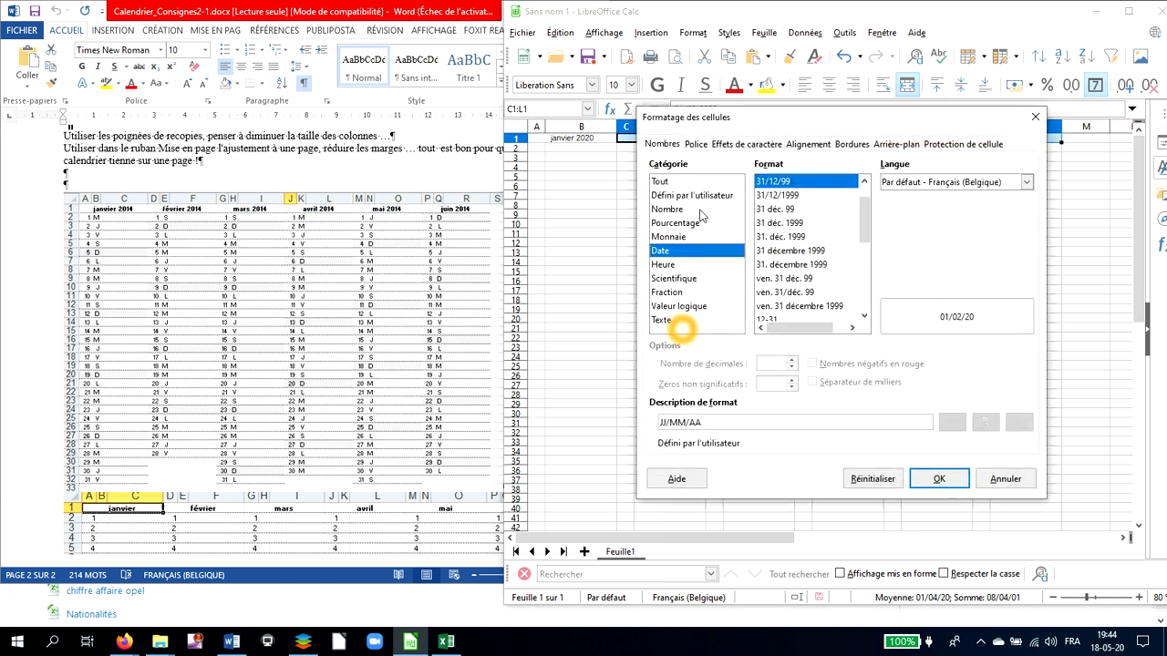
{"action": "left_click", "coordinate": [699, 202]}
{"action": "left_click", "coordinate": [807, 187]}
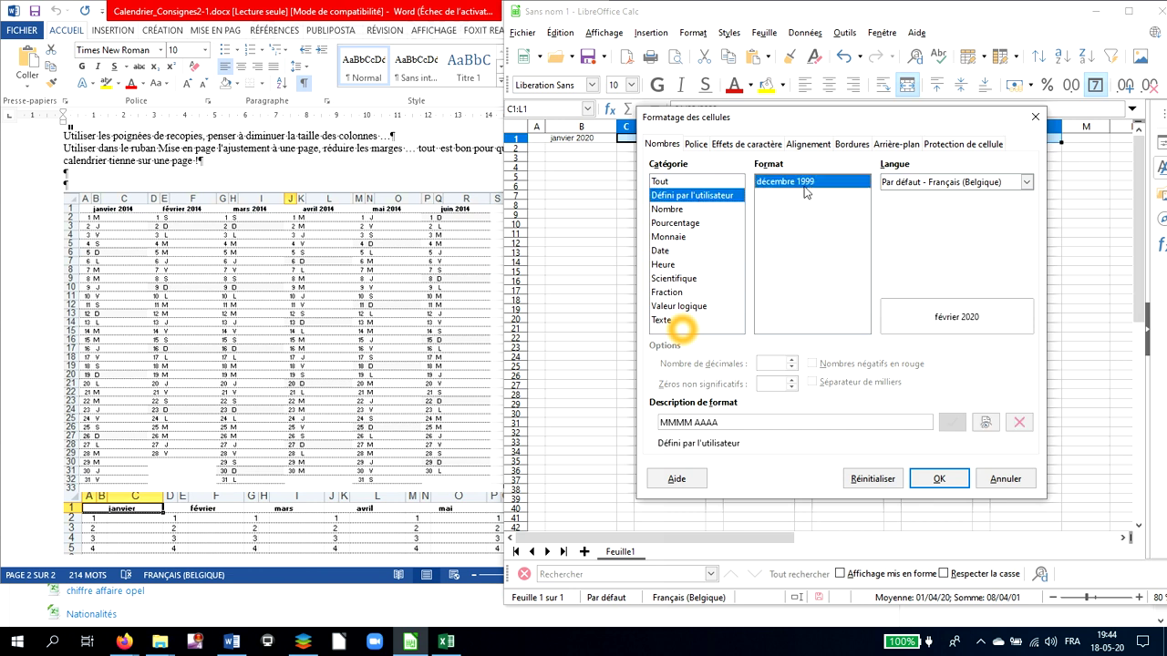
{"action": "left_click", "coordinate": [939, 479]}
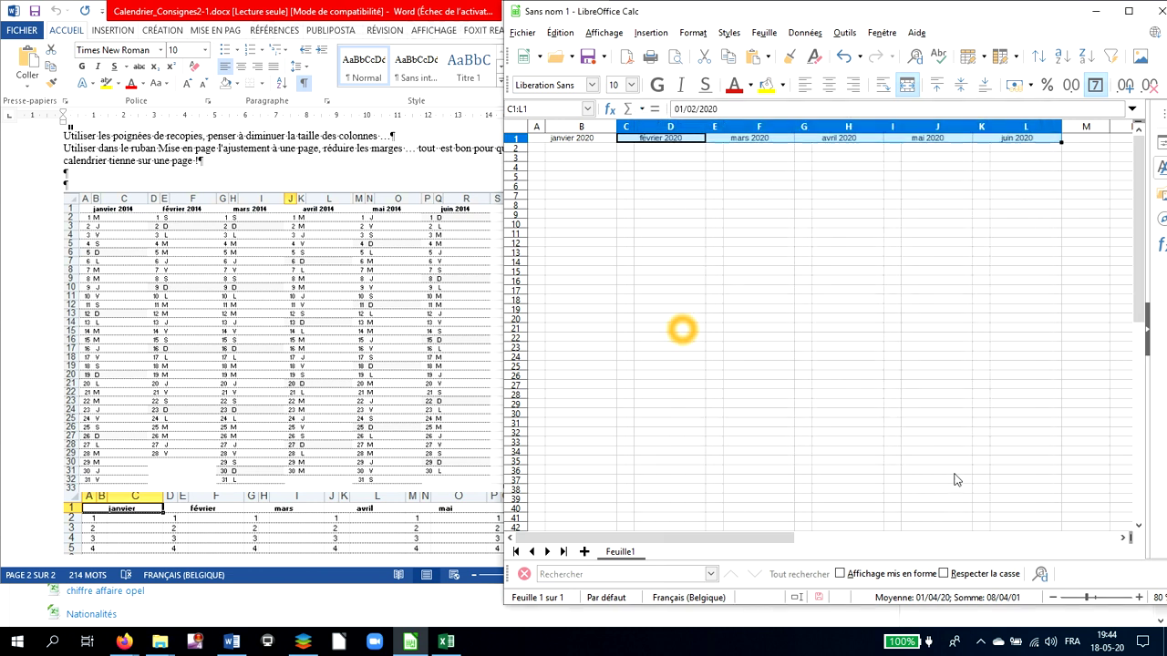
{"action": "left_click", "coordinate": [853, 338]}
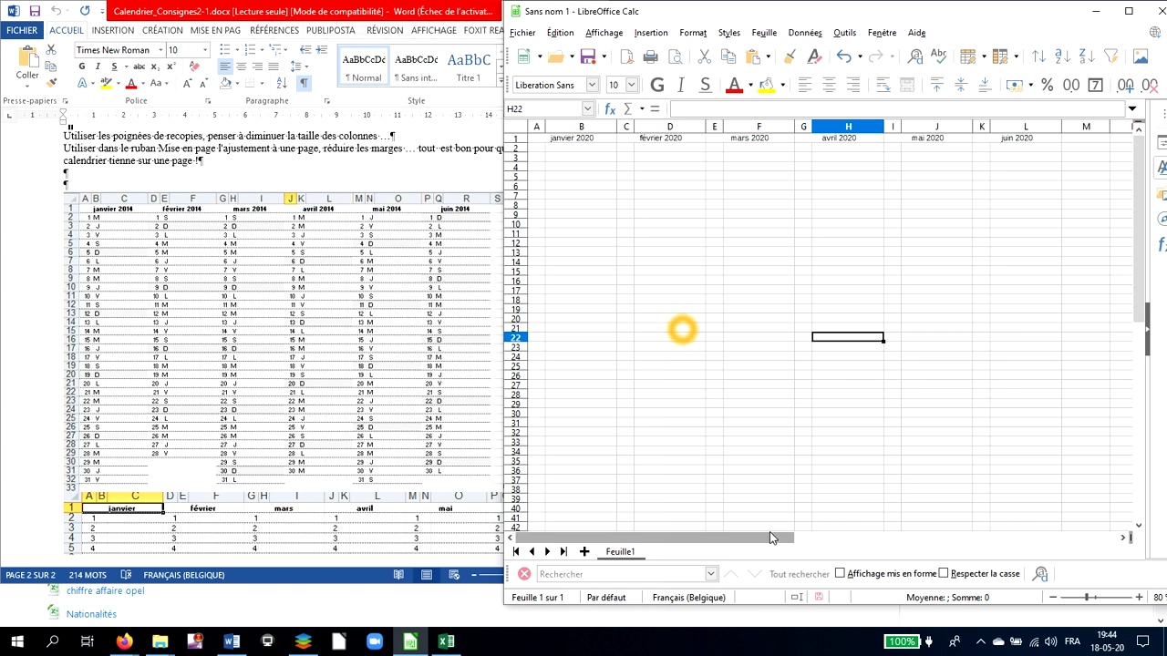
Enter 1 in A2 below the January header, fill the series down to A9 and shorten it to A2:A3
{"action": "left_click", "coordinate": [538, 150]}
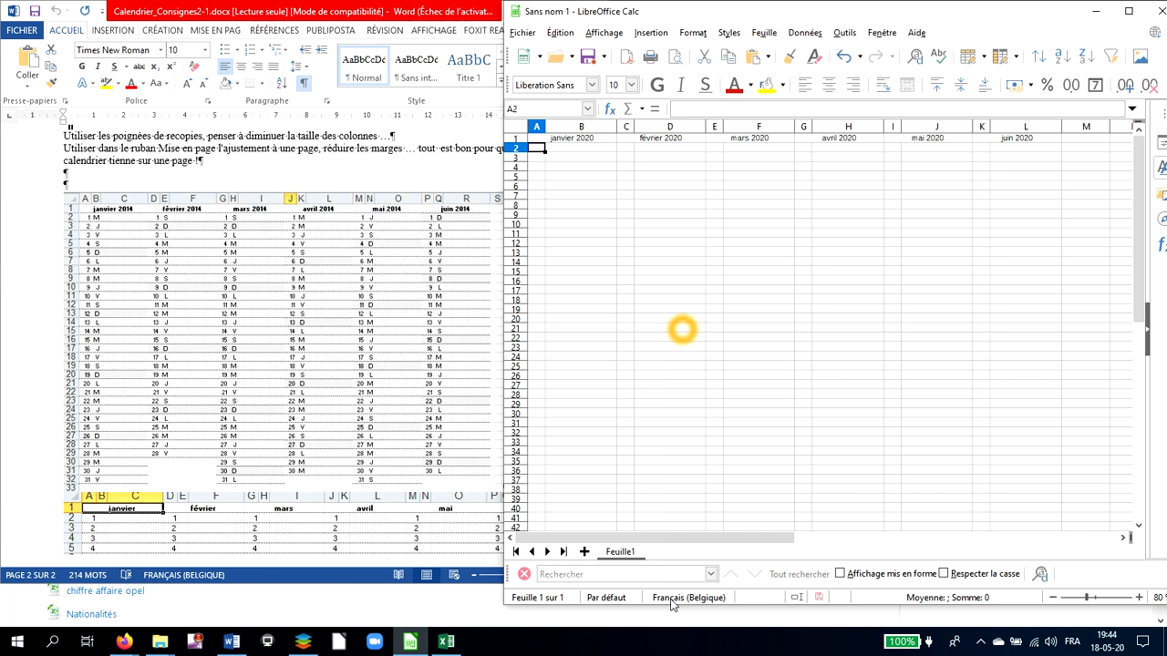
{"action": "left_click", "coordinate": [1139, 598]}
{"action": "left_click", "coordinate": [1139, 598]}
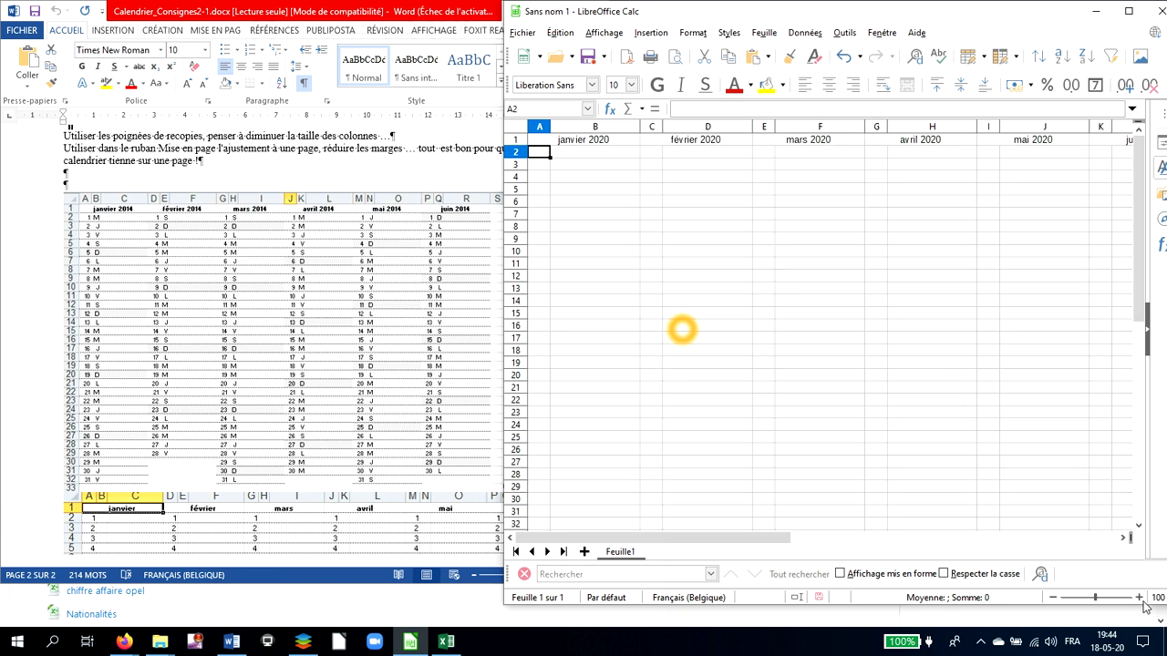
{"action": "left_click", "coordinate": [1139, 598]}
{"action": "left_click", "coordinate": [1139, 598]}
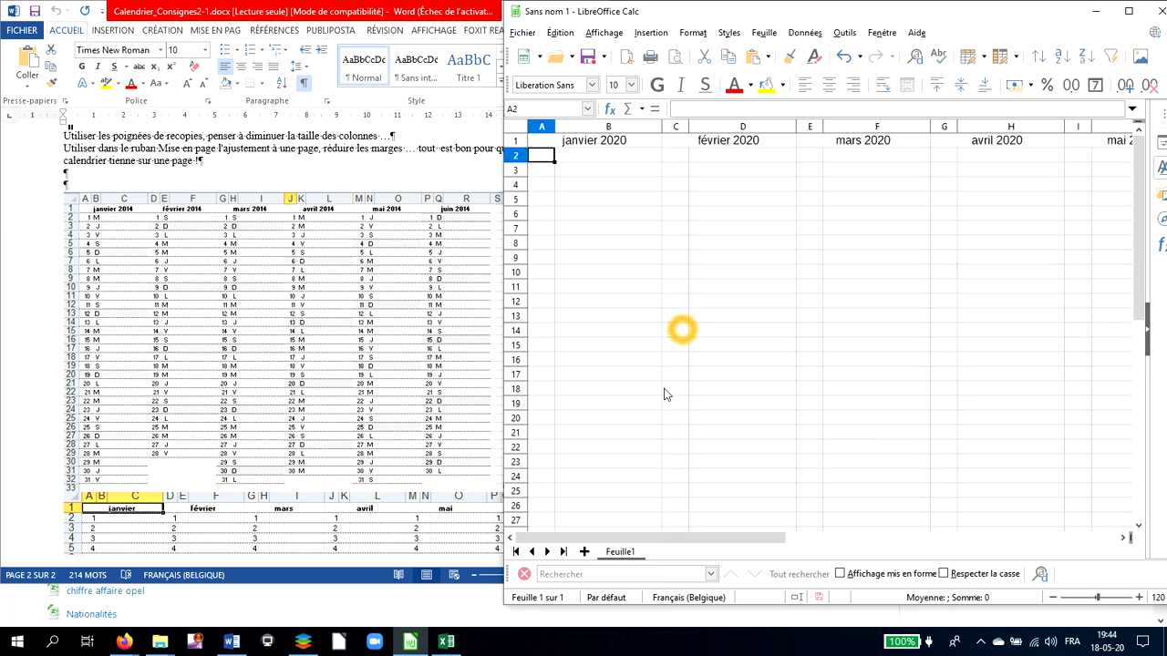
{"action": "type", "text": "1"}
{"action": "key", "text": "Return"}
{"action": "left_click", "coordinate": [550, 160]}
{"action": "left_click_drag", "start_coordinate": [553, 162], "coordinate": [553, 262]}
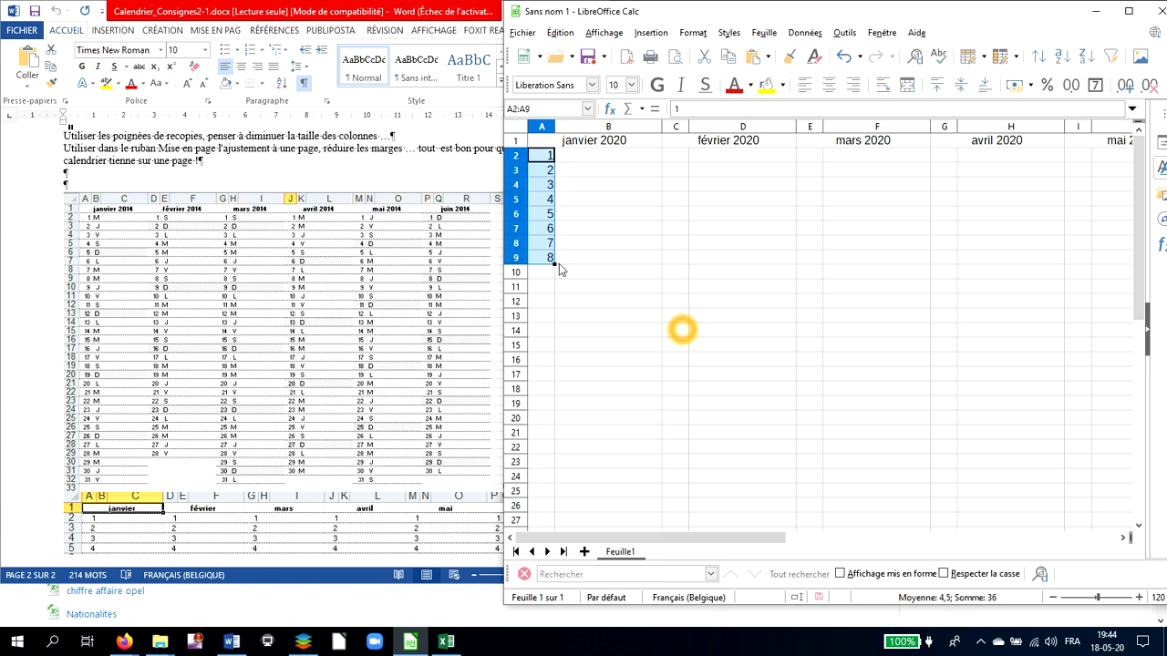
{"action": "left_click_drag", "start_coordinate": [553, 265], "coordinate": [552, 183]}
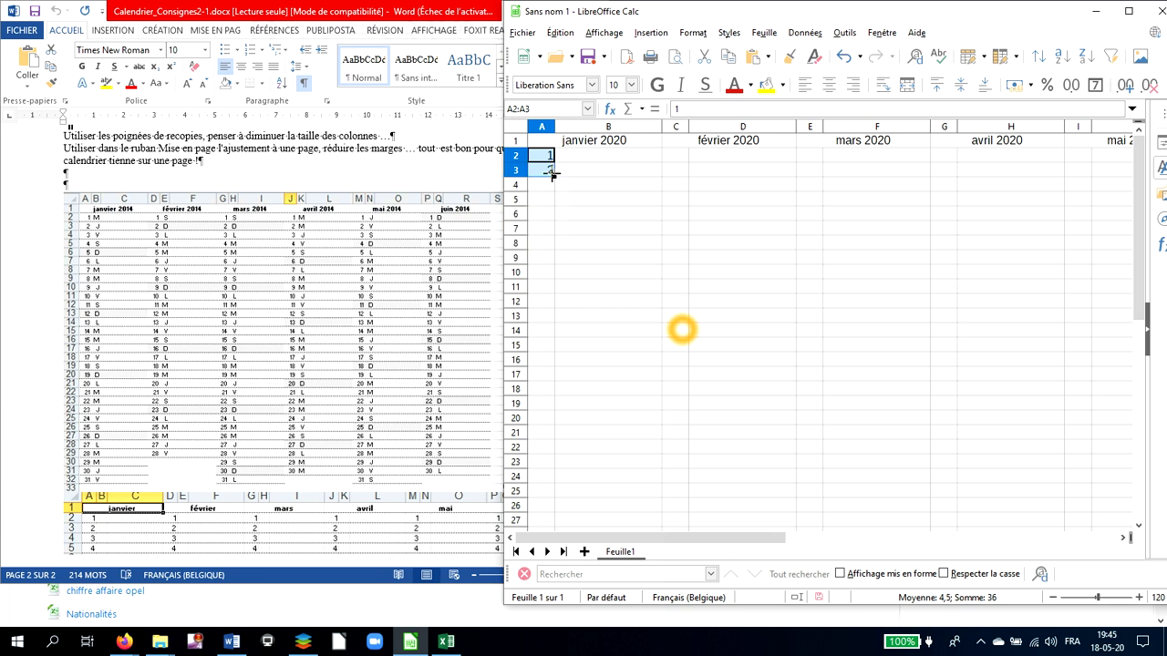
Switch to the Excel workbook and clear the year from cell A1
{"action": "left_click", "coordinate": [446, 642]}
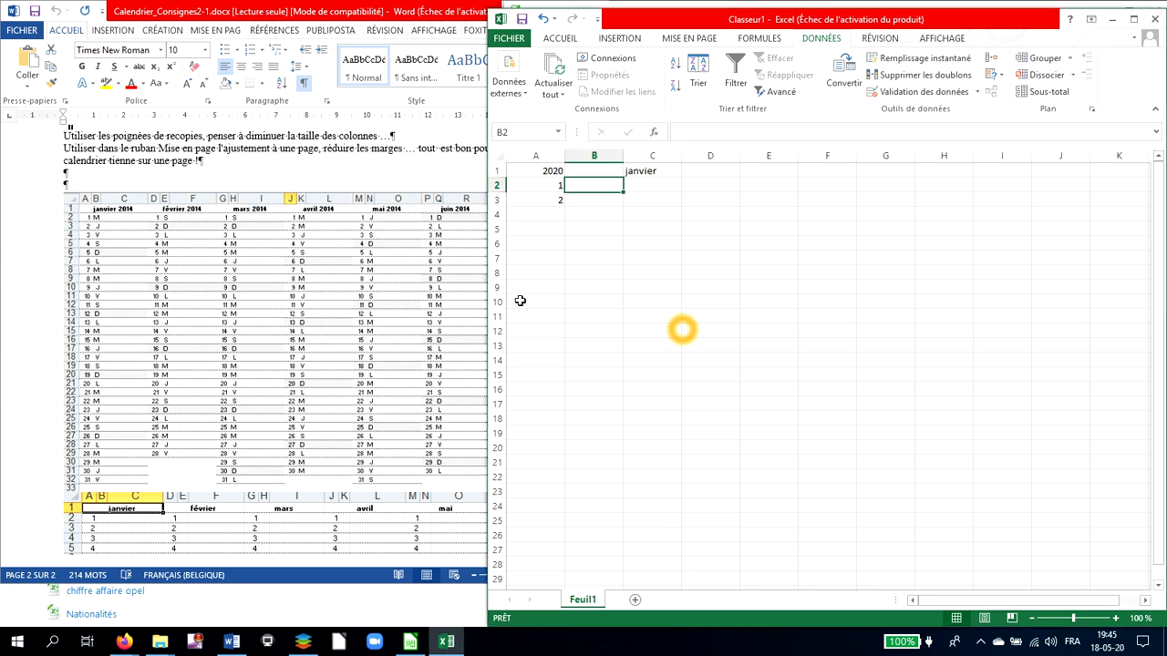
{"action": "left_click", "coordinate": [548, 184]}
{"action": "left_click", "coordinate": [548, 171]}
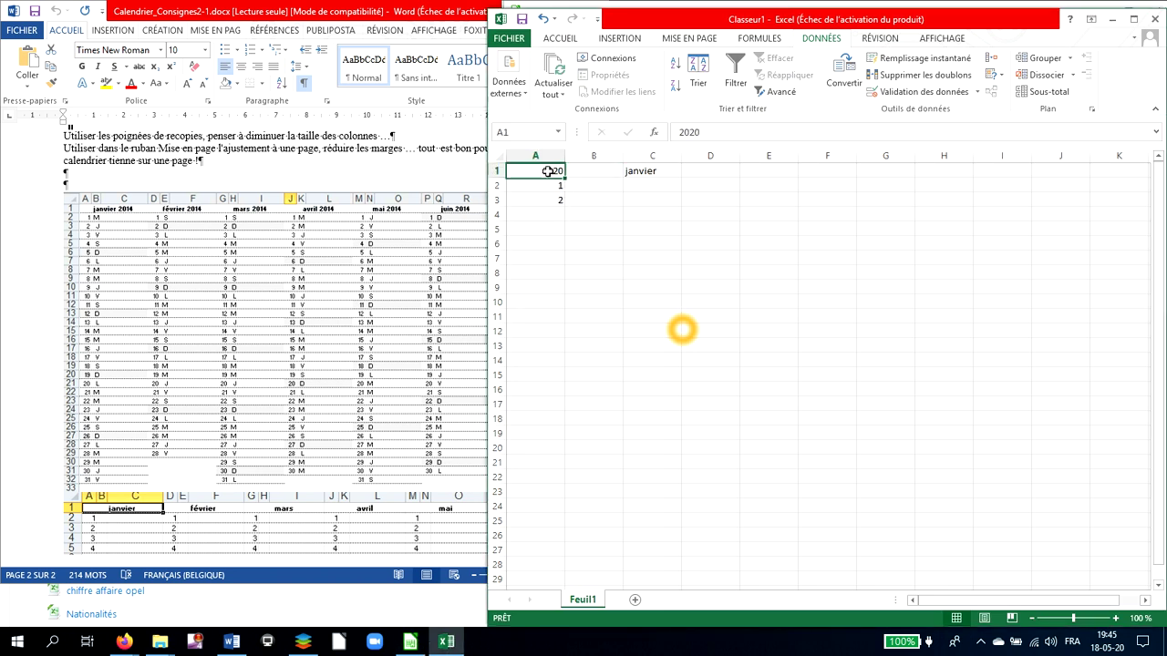
{"action": "key", "text": "Delete"}
Try filling down from the single cell A2 to A11, and undo the fill
{"action": "left_click", "coordinate": [556, 185]}
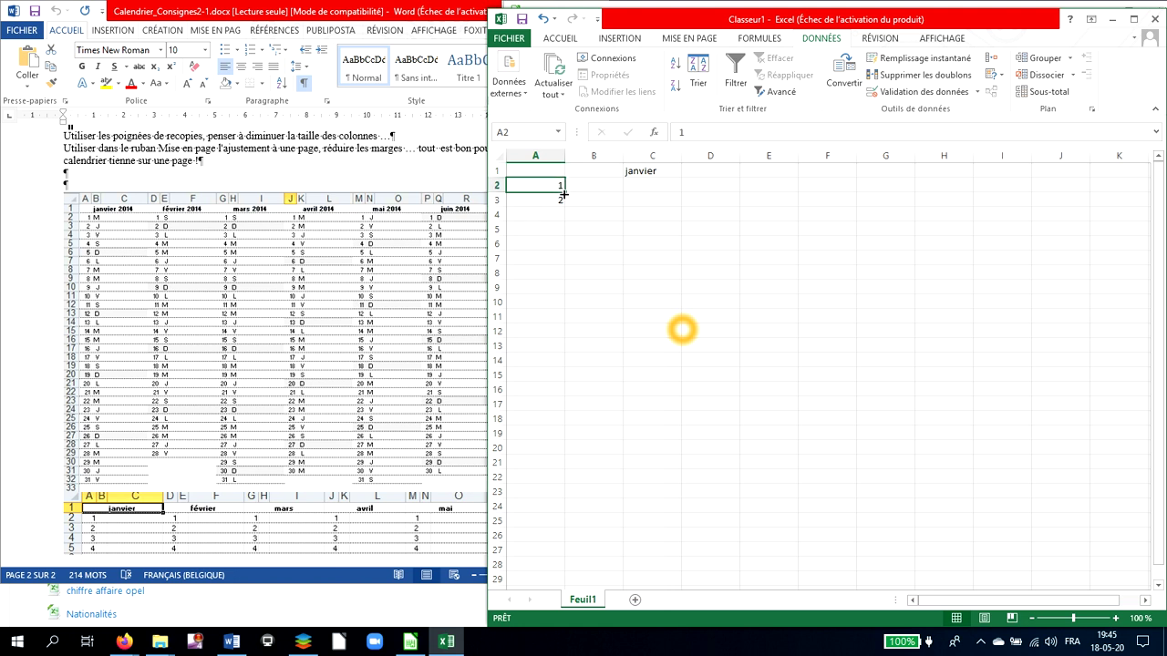
{"action": "left_click_drag", "start_coordinate": [563, 198], "coordinate": [567, 318]}
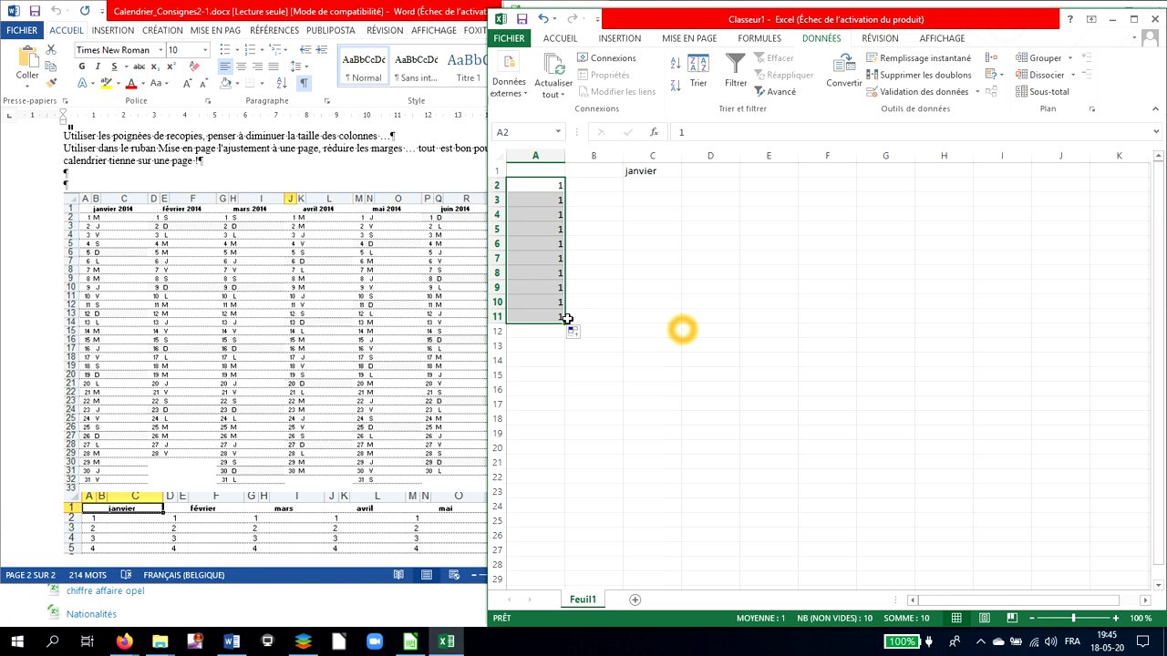
{"action": "key", "text": "ctrl+z"}
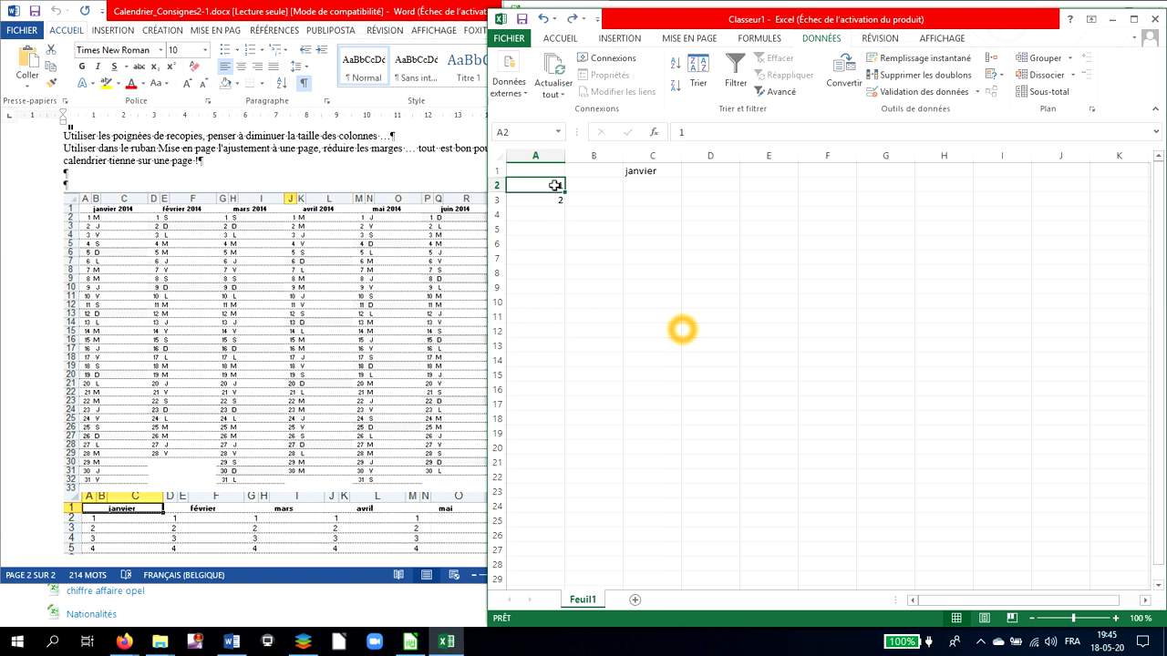
Extend the number series in A2:A3 down to A17, using both cells as the starting pattern
{"action": "left_click_drag", "start_coordinate": [555, 185], "coordinate": [554, 198]}
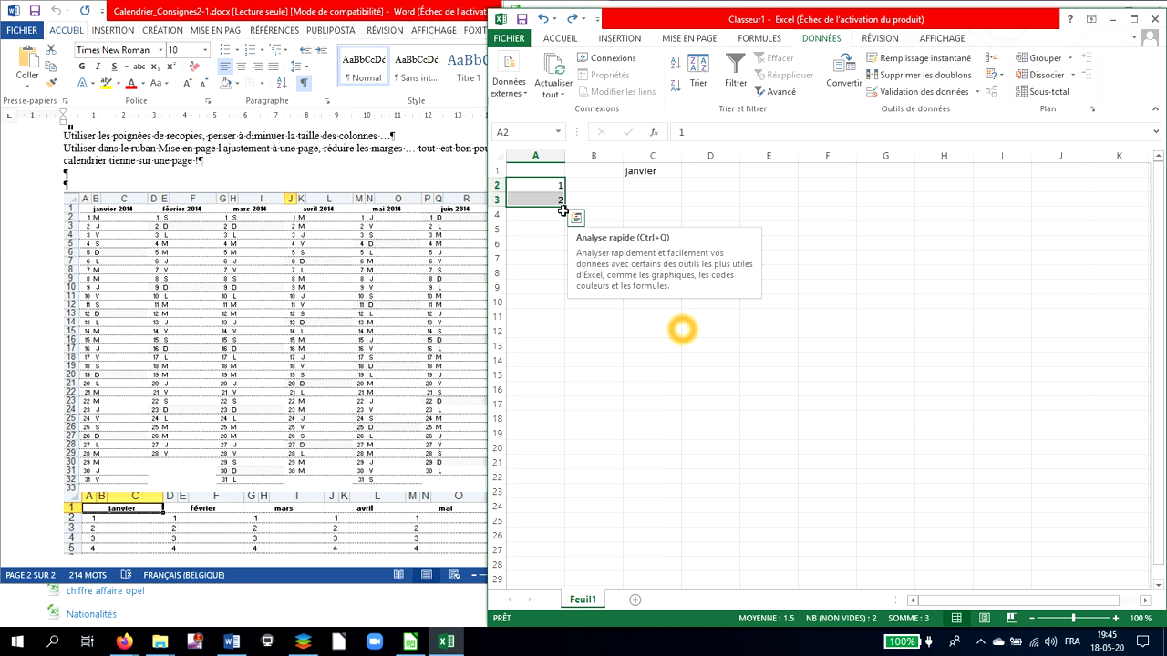
{"action": "left_click_drag", "start_coordinate": [562, 208], "coordinate": [560, 410]}
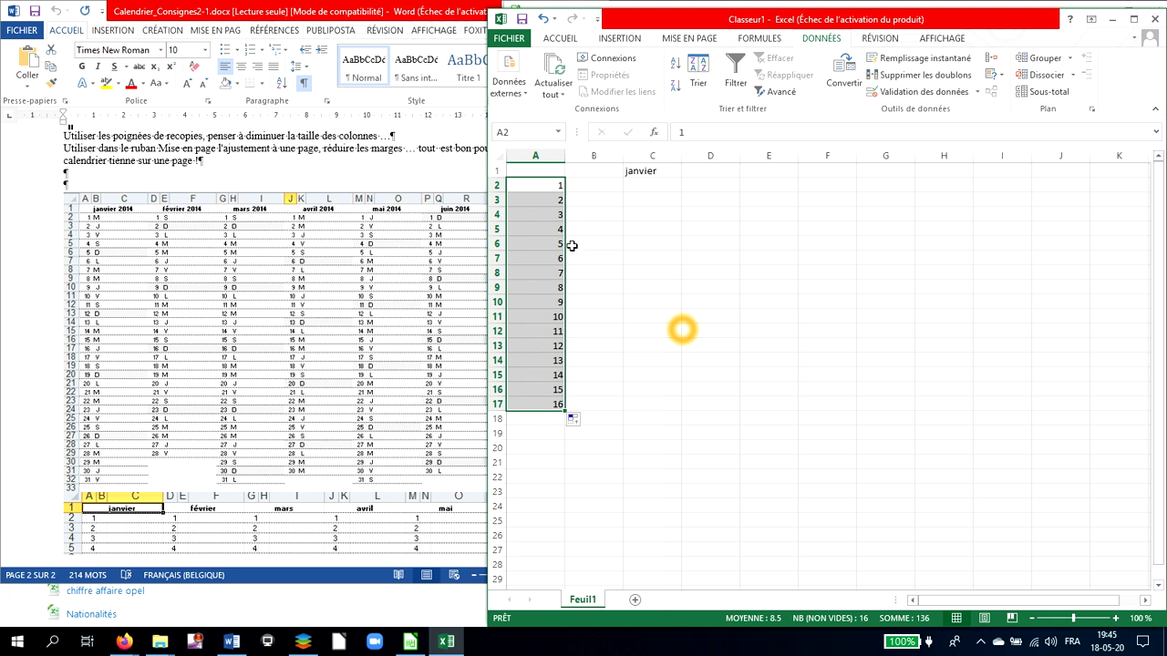
Enter 1995 in A19 and 1990 in A20, and extend this descending series down to A25
{"action": "left_click", "coordinate": [534, 436]}
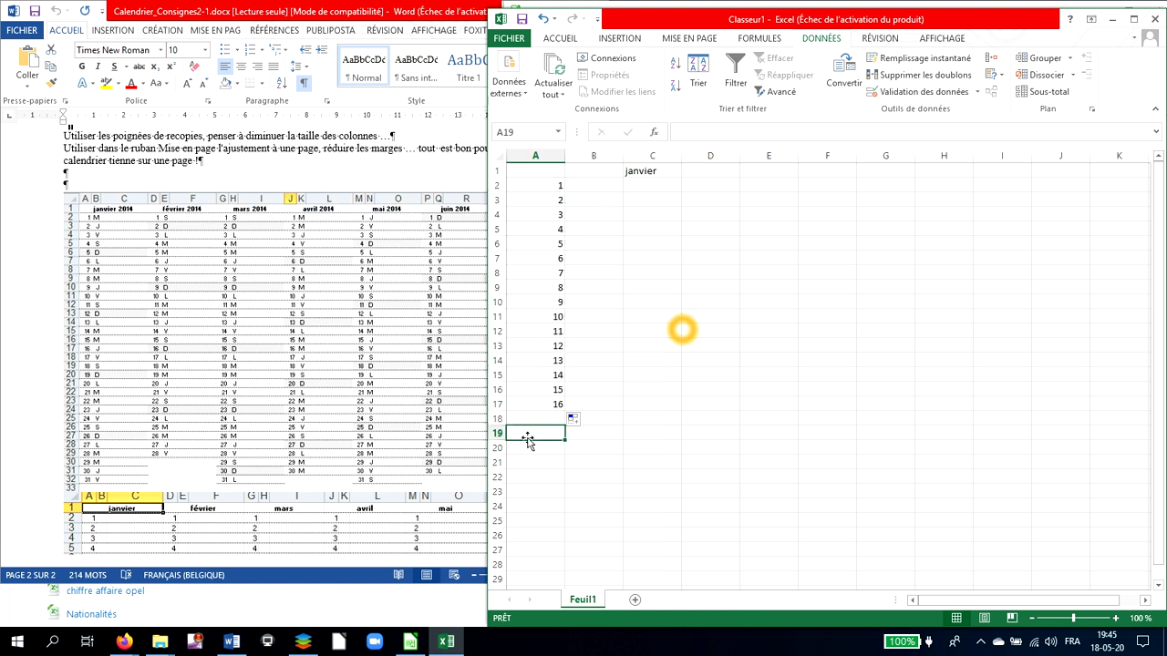
{"action": "type", "text": "1995"}
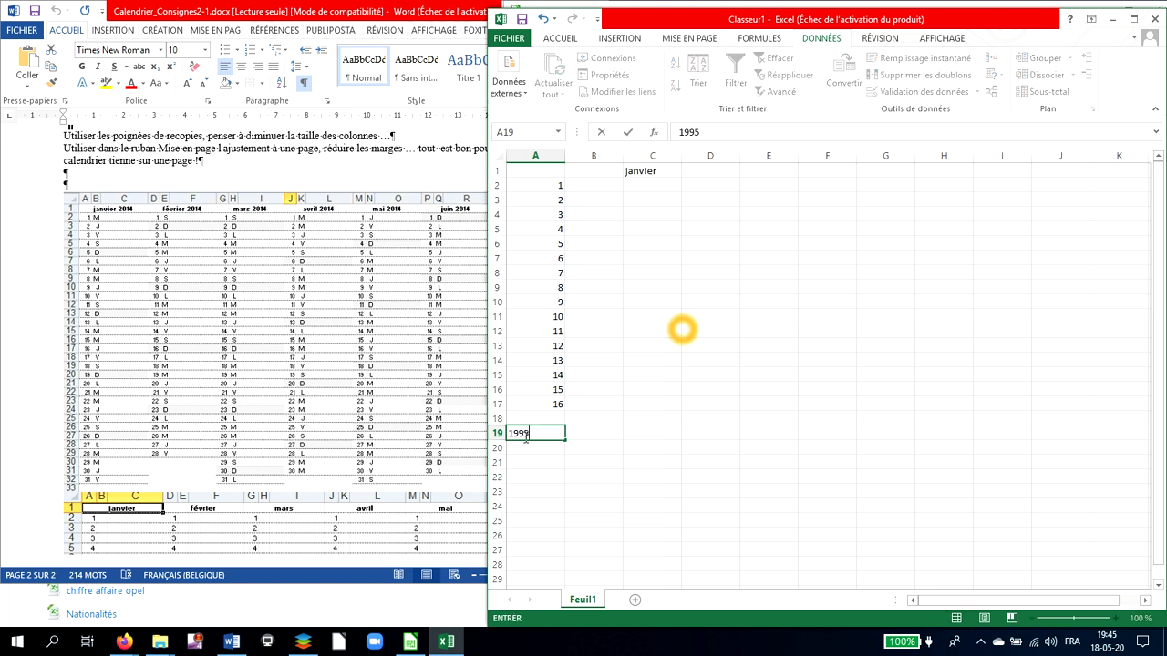
{"action": "key", "text": "Return"}
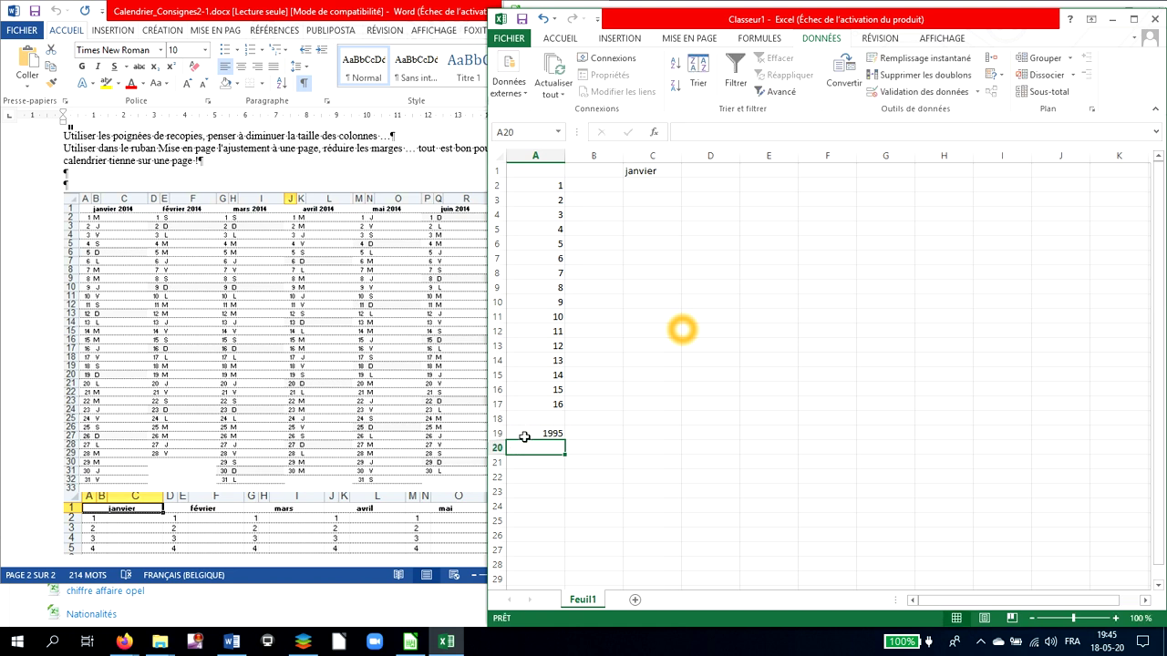
{"action": "type", "text": "1990"}
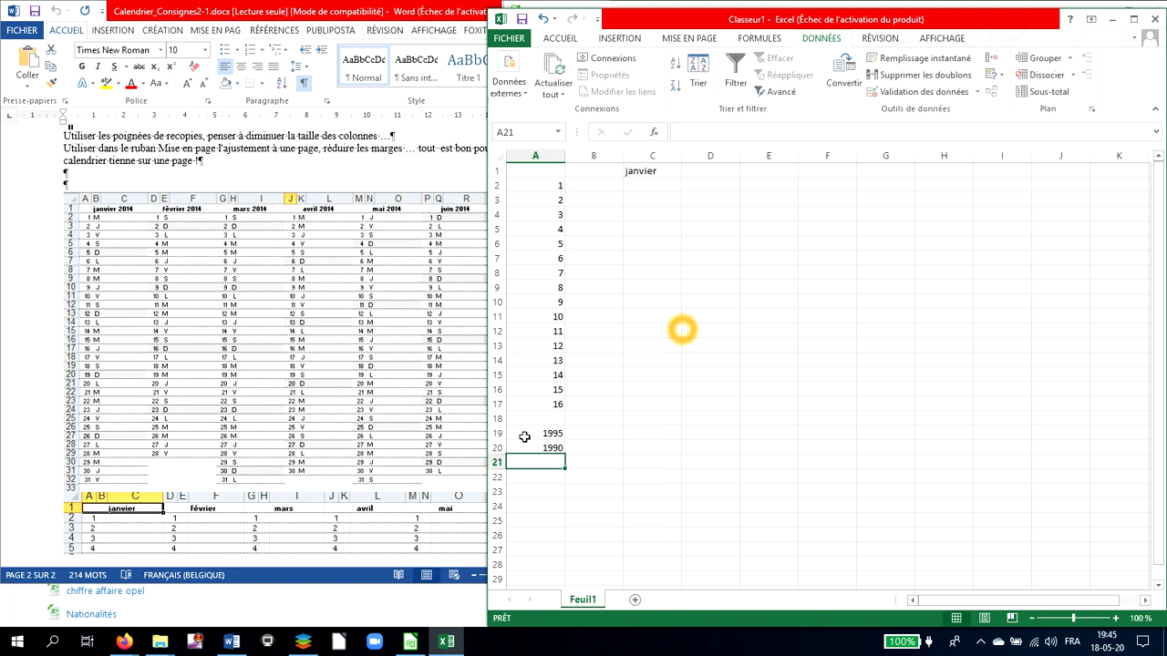
{"action": "left_click", "coordinate": [538, 436]}
{"action": "left_click_drag", "start_coordinate": [542, 438], "coordinate": [572, 535]}
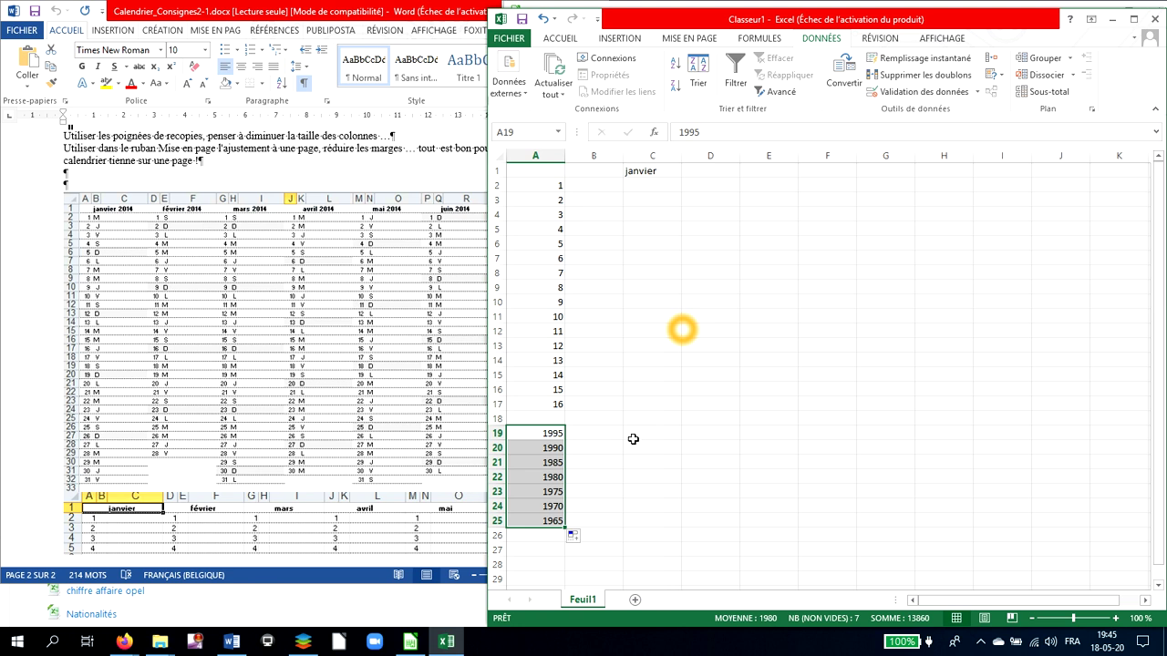
Enter "test 1" in C19 and fill the numbered text series down to C24
{"action": "left_click", "coordinate": [635, 439]}
{"action": "type", "text": "test"}
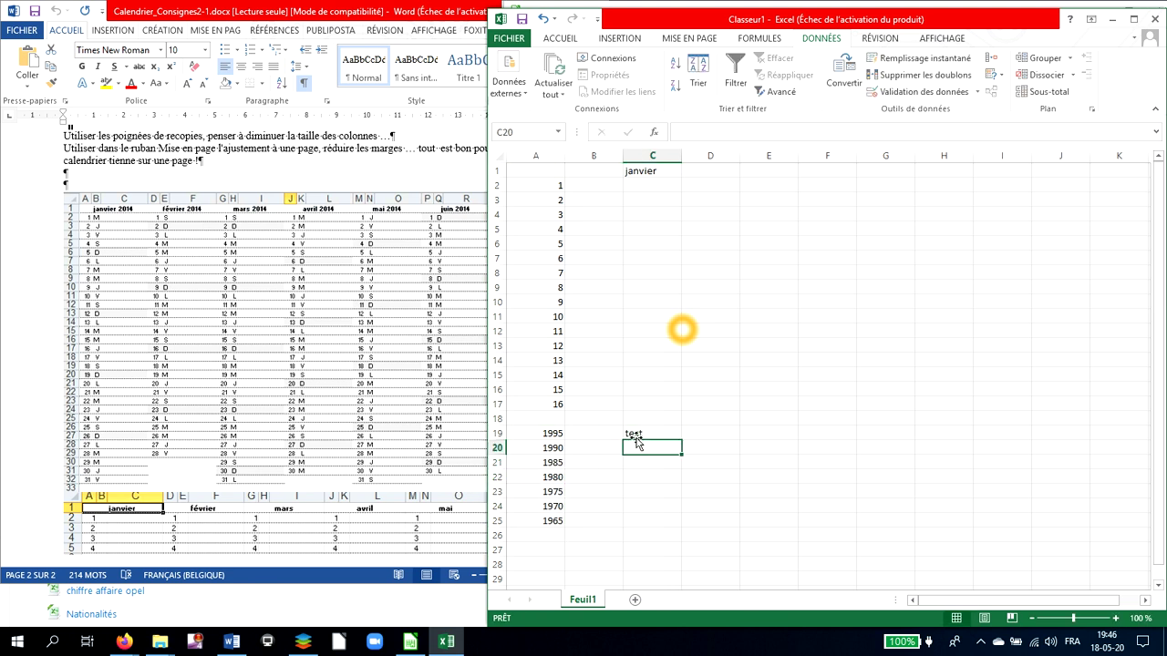
{"action": "left_click", "coordinate": [657, 432]}
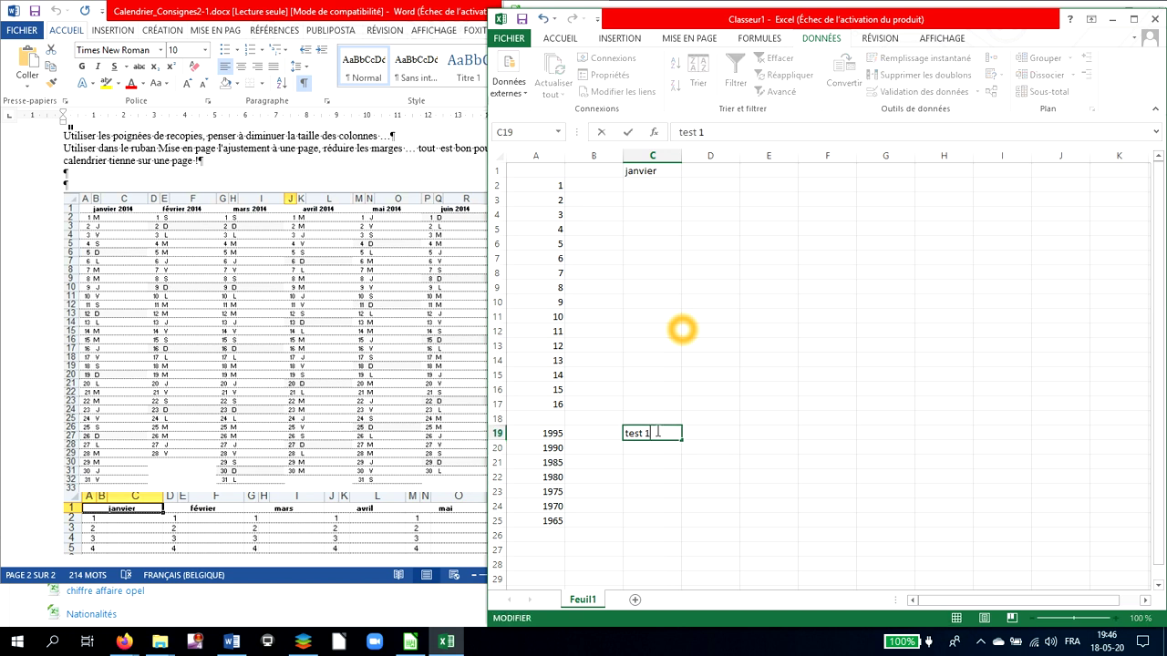
{"action": "key", "text": "Return"}
{"action": "left_click", "coordinate": [657, 432]}
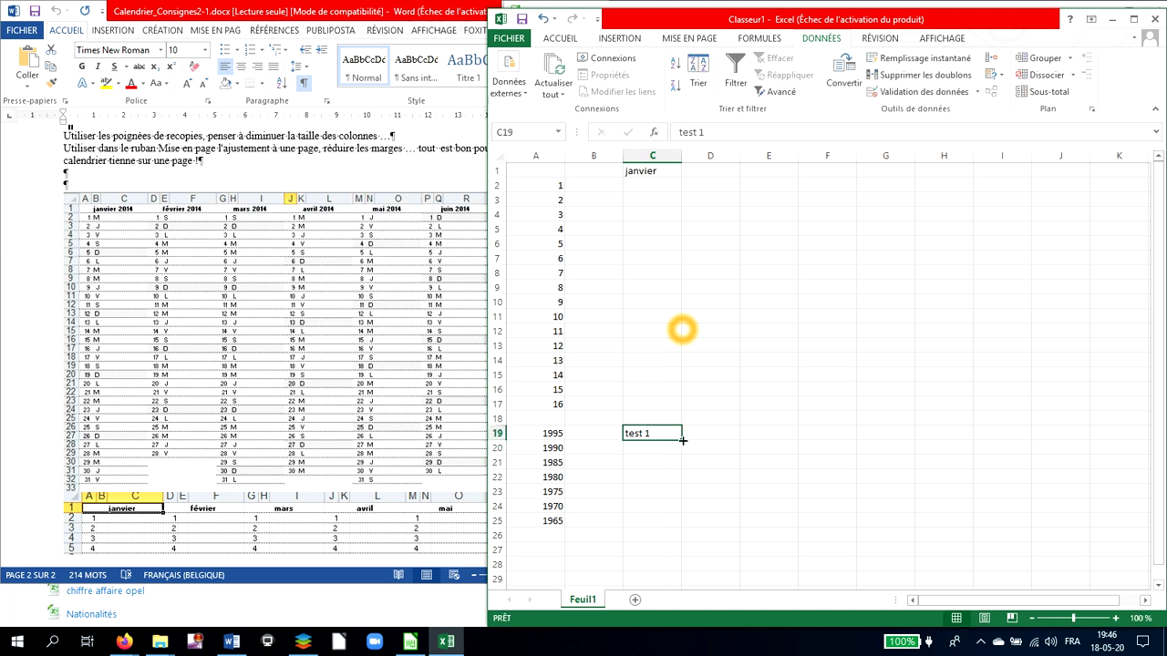
{"action": "left_click_drag", "start_coordinate": [680, 446], "coordinate": [677, 519]}
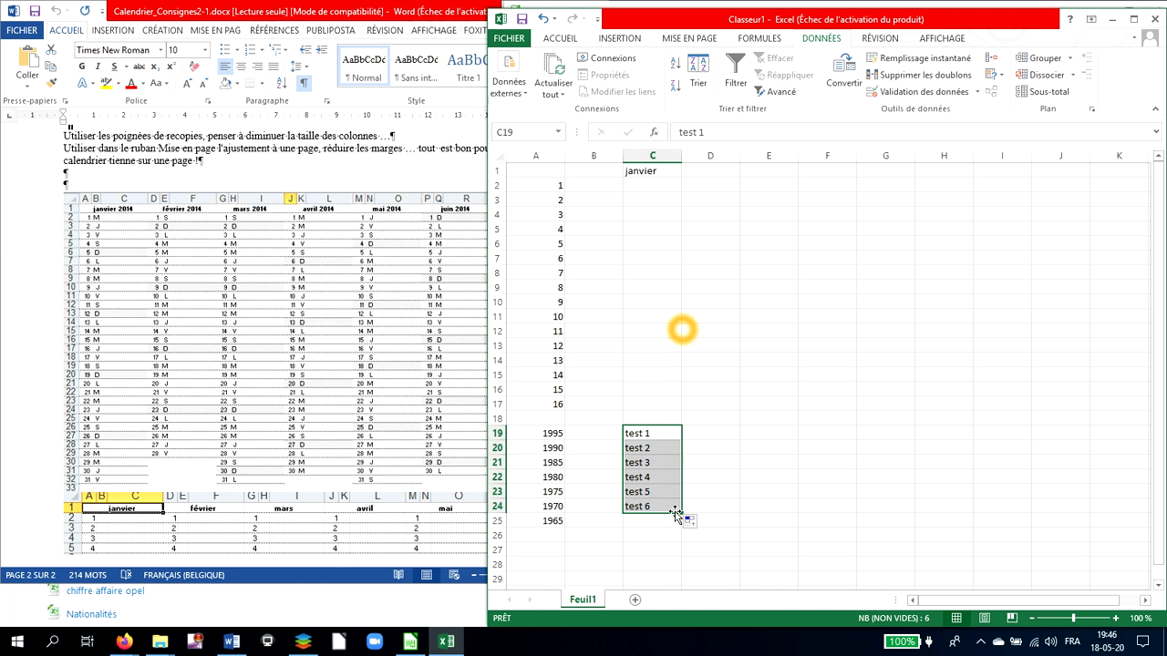
Fill D19:D23 with a series starting from "1ere question" and widen column D to fit the text
{"action": "left_click", "coordinate": [729, 437]}
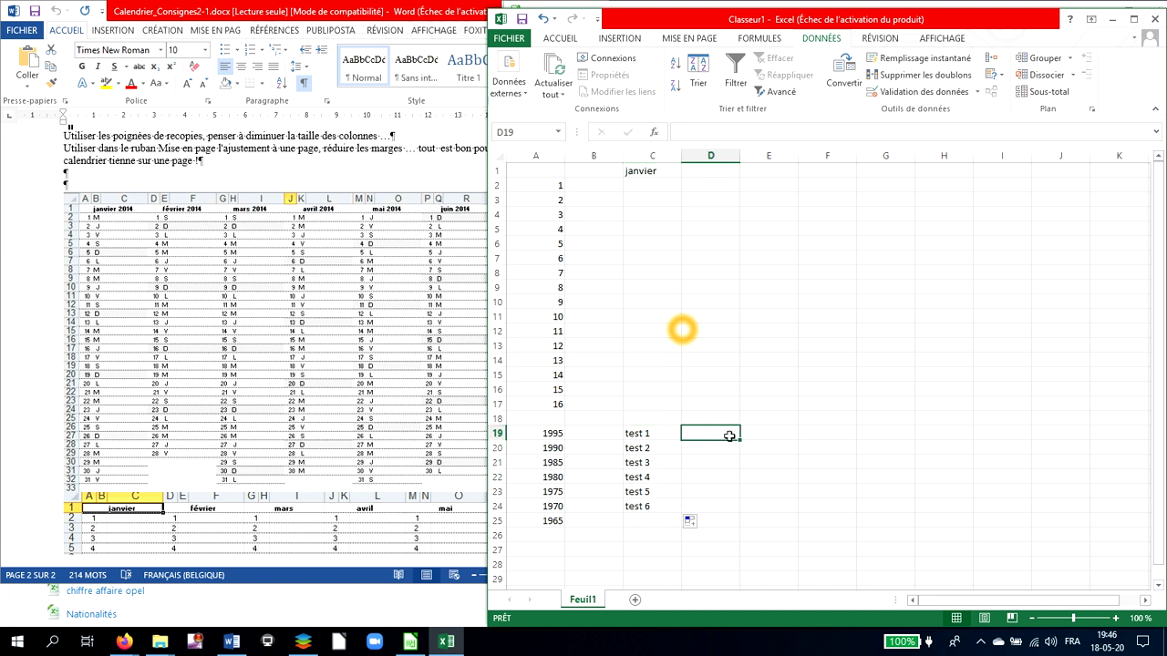
{"action": "type", "text": "1"}
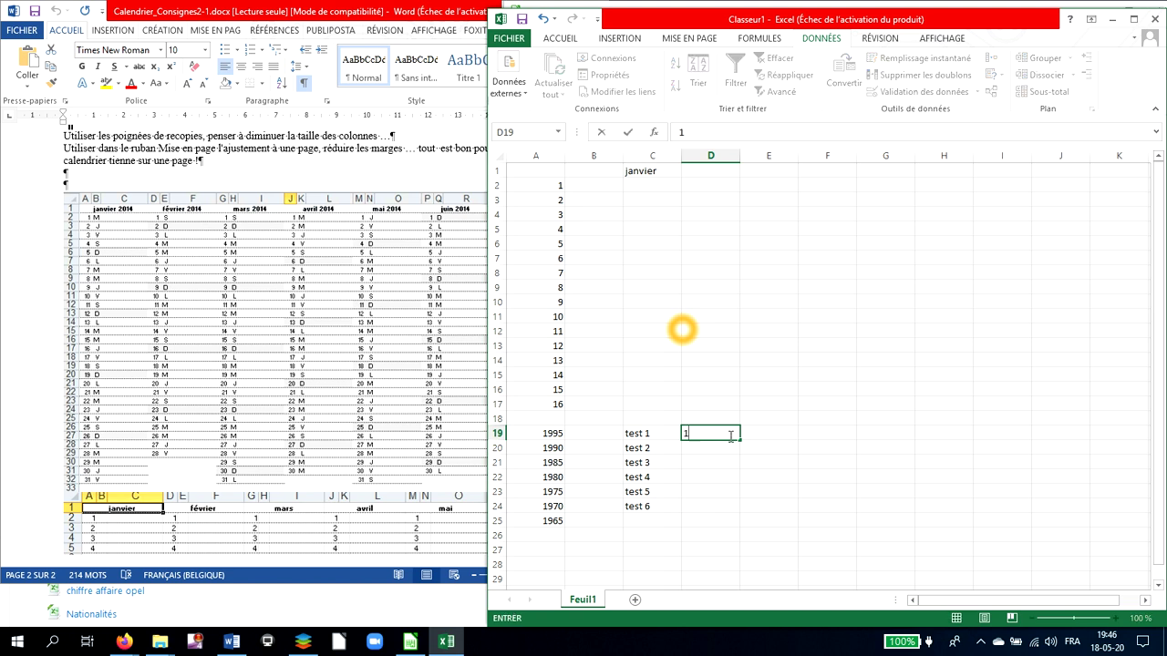
{"action": "type", "text": "ere QYE"}
{"action": "key", "text": "BackSpace"}
{"action": "type", "text": "question"}
{"action": "key", "text": "Return"}
{"action": "left_click", "coordinate": [730, 436]}
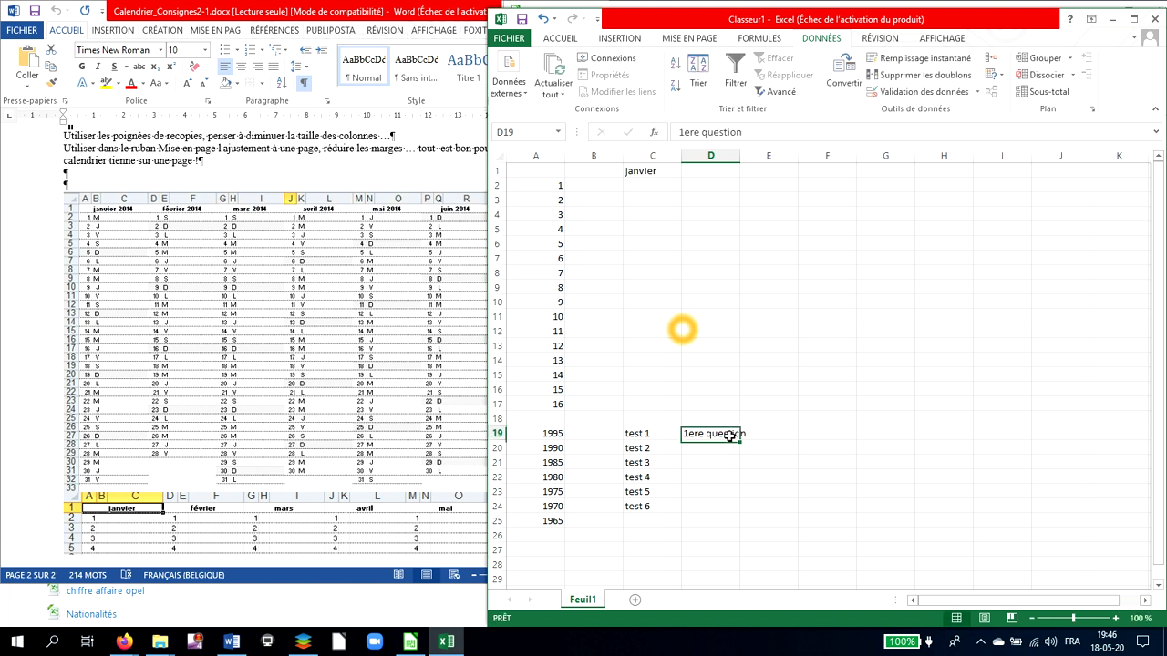
{"action": "left_click_drag", "start_coordinate": [743, 440], "coordinate": [744, 494]}
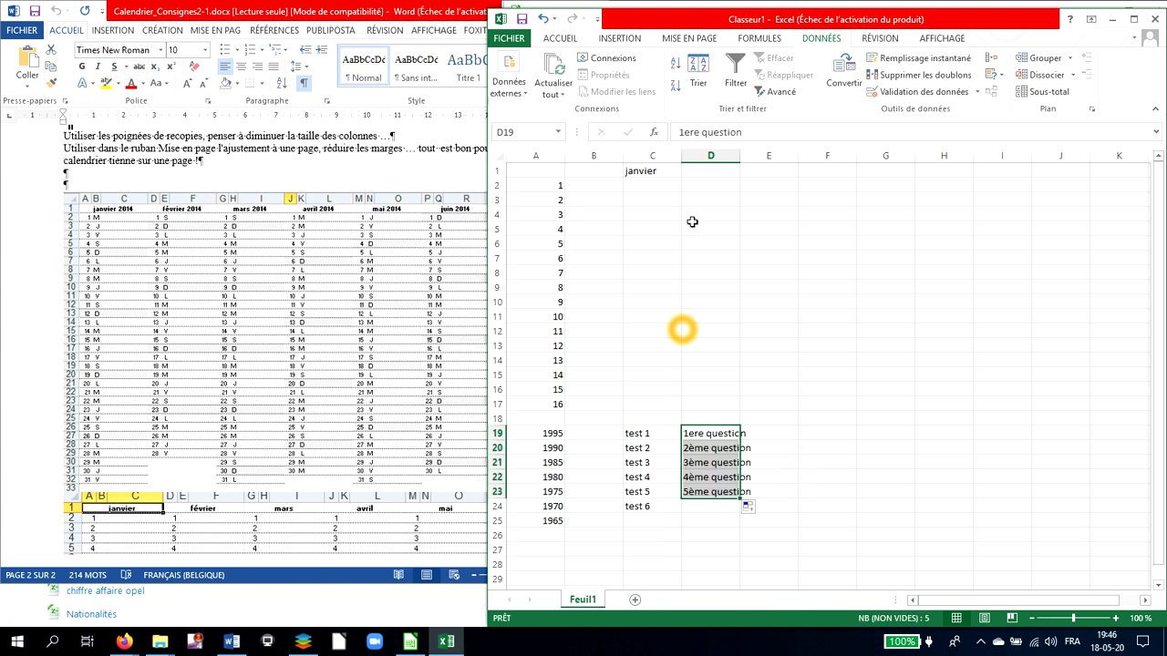
{"action": "left_click_drag", "start_coordinate": [740, 155], "coordinate": [762, 157]}
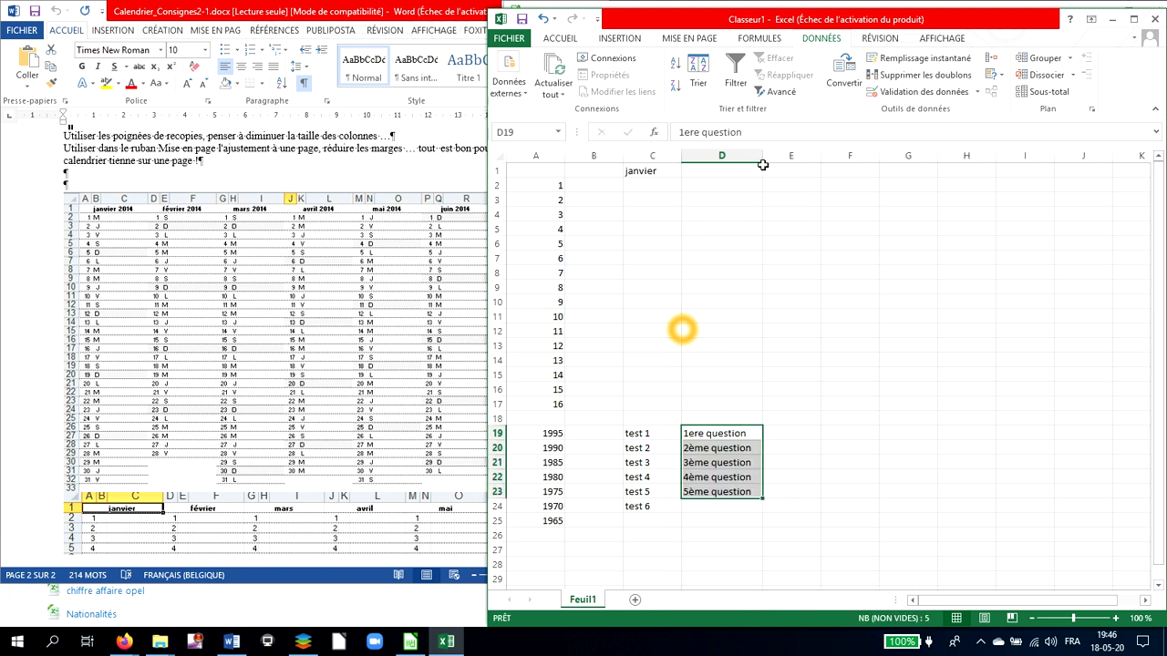
{"action": "left_click", "coordinate": [757, 373]}
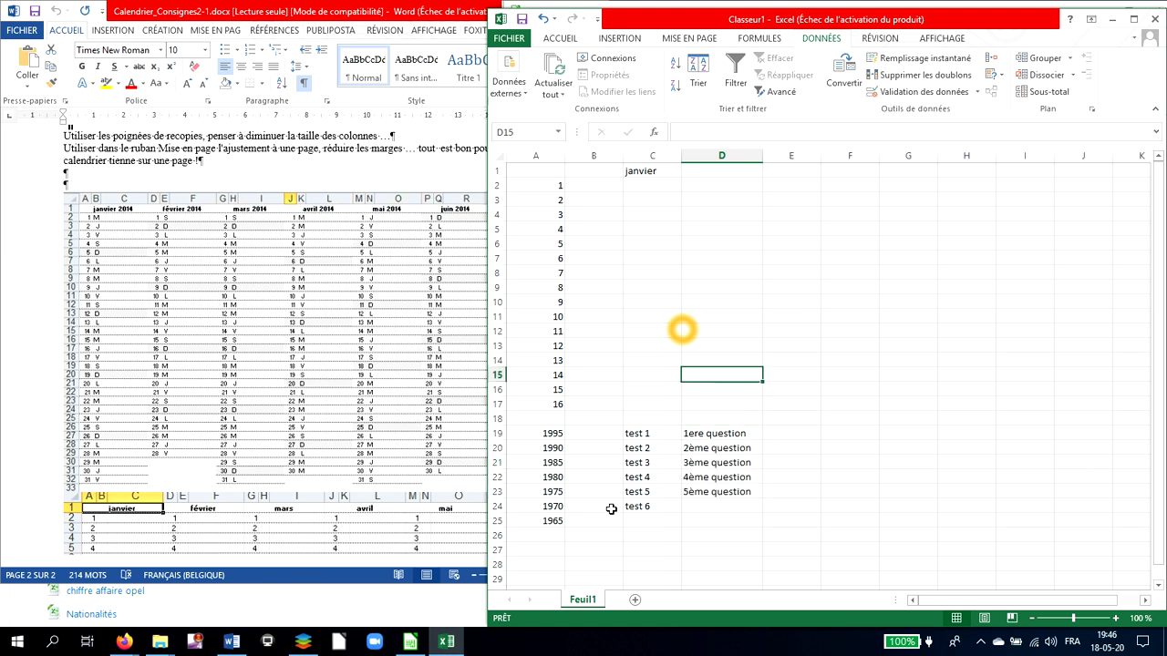
Switch back to LibreOffice Calc and fill the January day numbers from 1 in A2 to 31 in A32
{"action": "left_click", "coordinate": [412, 643]}
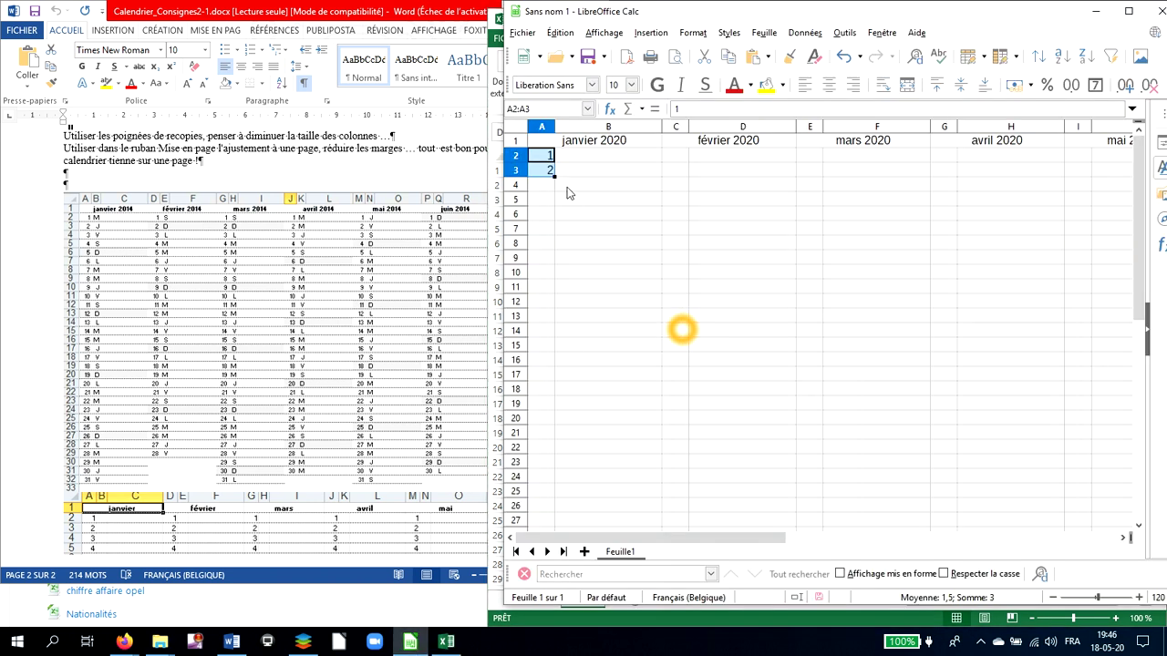
{"action": "left_click", "coordinate": [547, 157]}
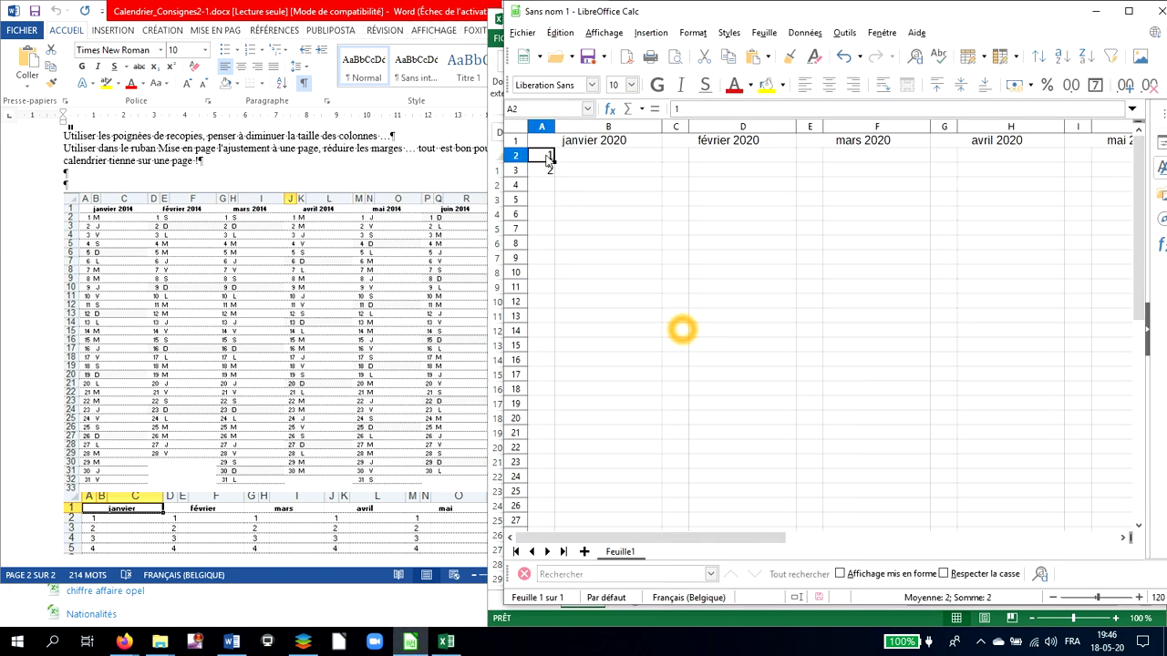
{"action": "left_click_drag", "start_coordinate": [552, 161], "coordinate": [550, 468]}
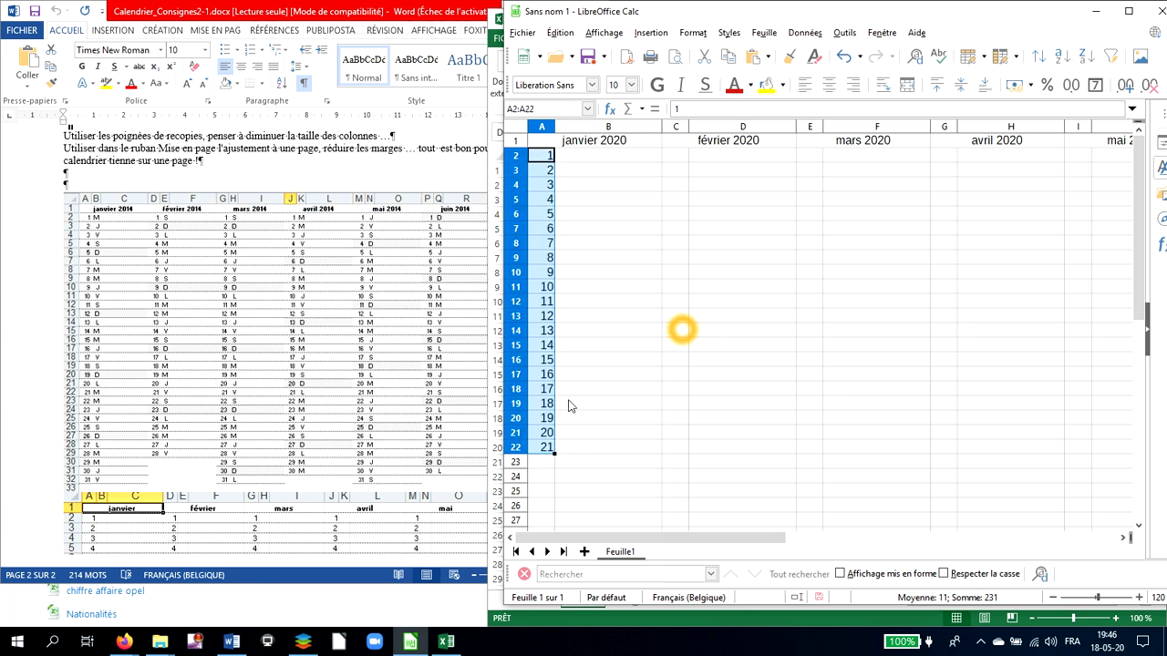
{"action": "scroll", "coordinate": [550, 407], "scroll_direction": "down", "scroll_amount": 1}
{"action": "left_click_drag", "start_coordinate": [552, 405], "coordinate": [552, 479]}
{"action": "scroll", "coordinate": [579, 433], "scroll_direction": "down", "scroll_amount": 2}
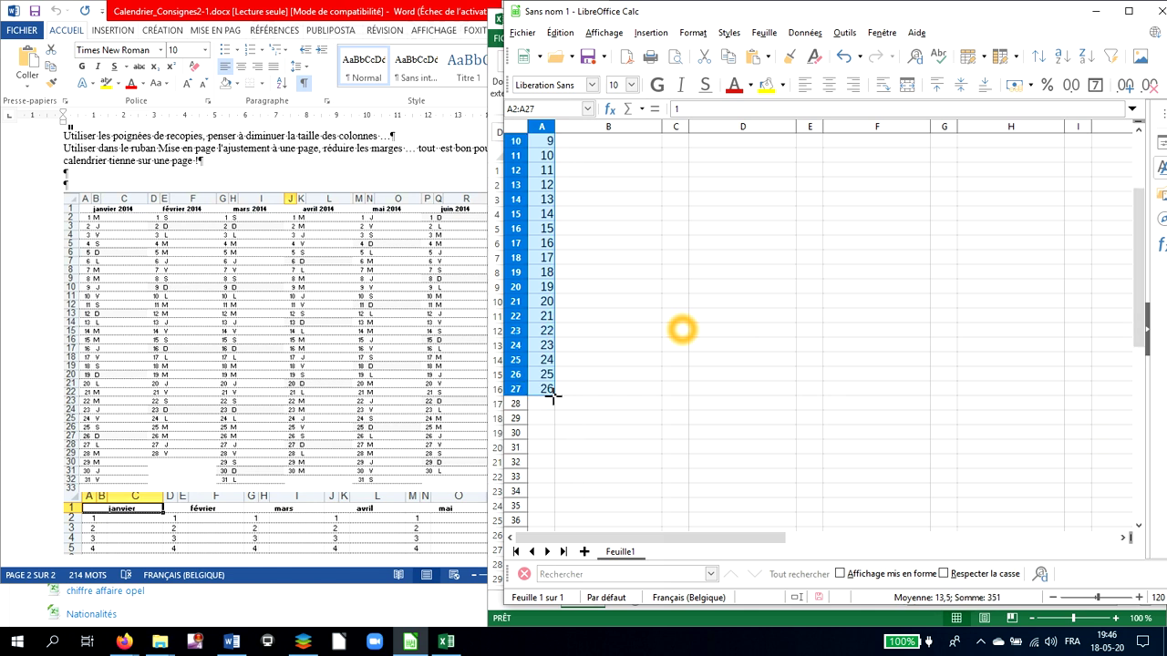
{"action": "left_click_drag", "start_coordinate": [552, 394], "coordinate": [552, 465]}
{"action": "scroll", "coordinate": [602, 431], "scroll_direction": "up", "scroll_amount": 3}
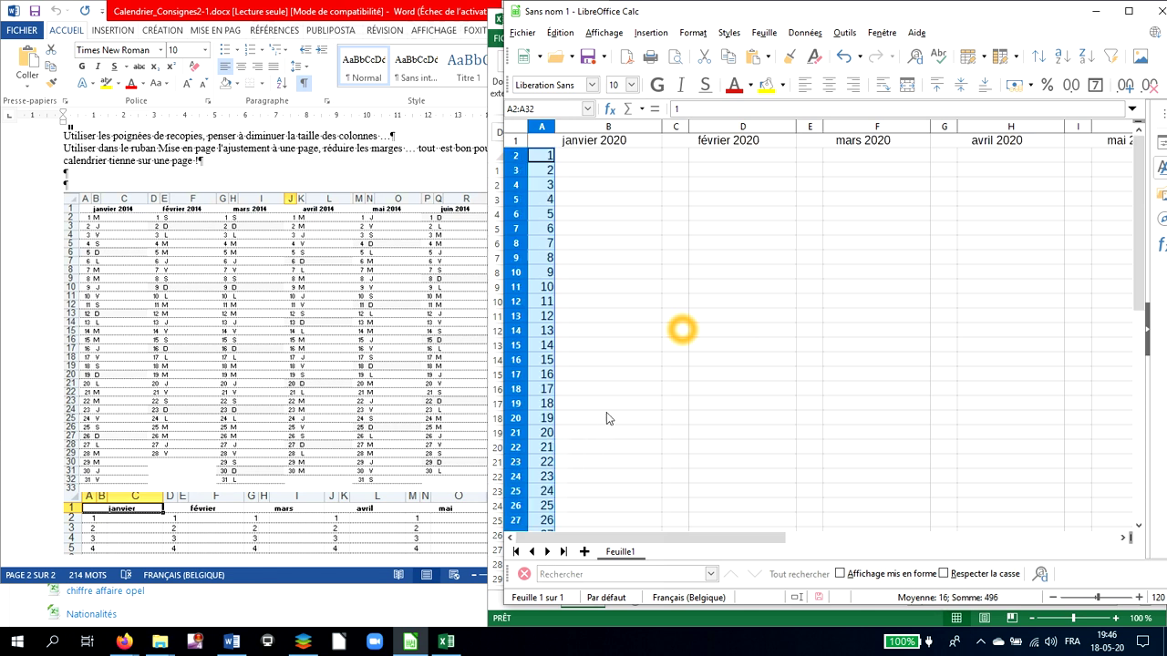
Enter 1 in C2 as the first day number below the February header
{"action": "left_click", "coordinate": [676, 159]}
{"action": "type", "text": "1"}
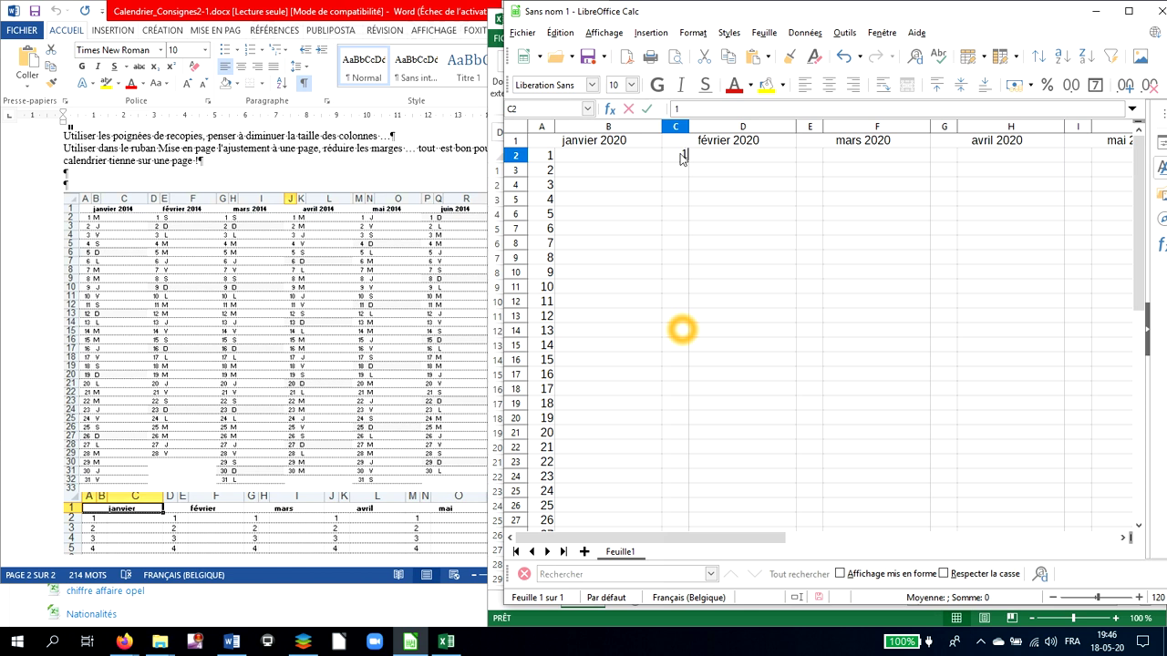
{"action": "key", "text": "Return"}
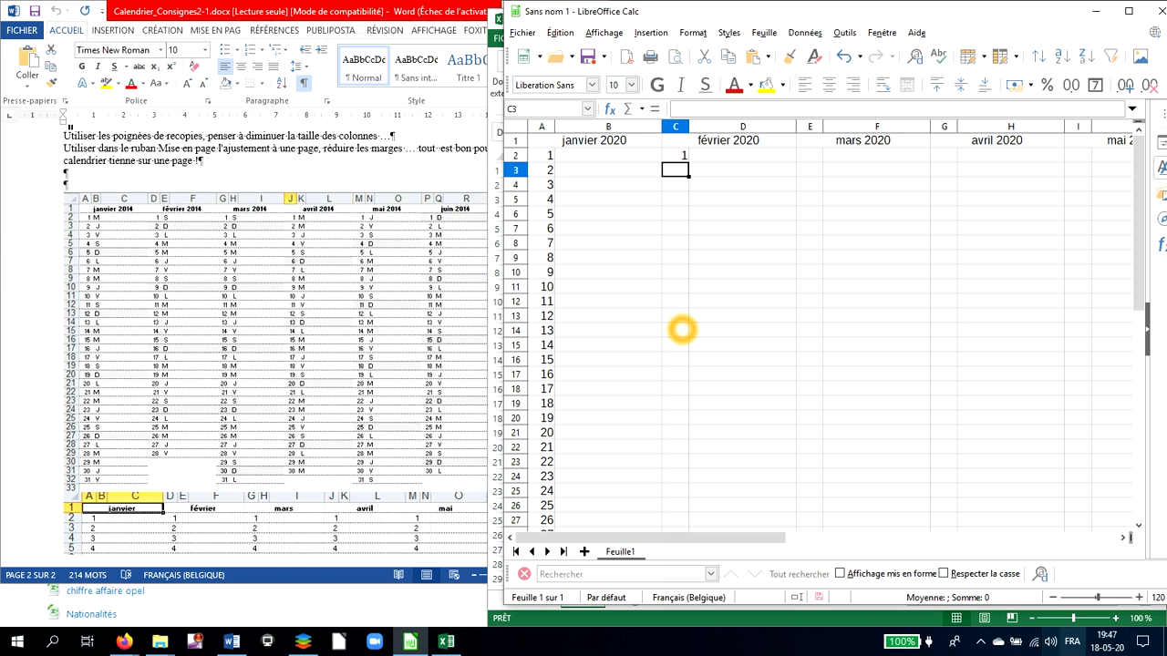
Check the system calendar for the number of days in February 2020 and return to C3 in the sheet
{"action": "left_click", "coordinate": [1101, 641]}
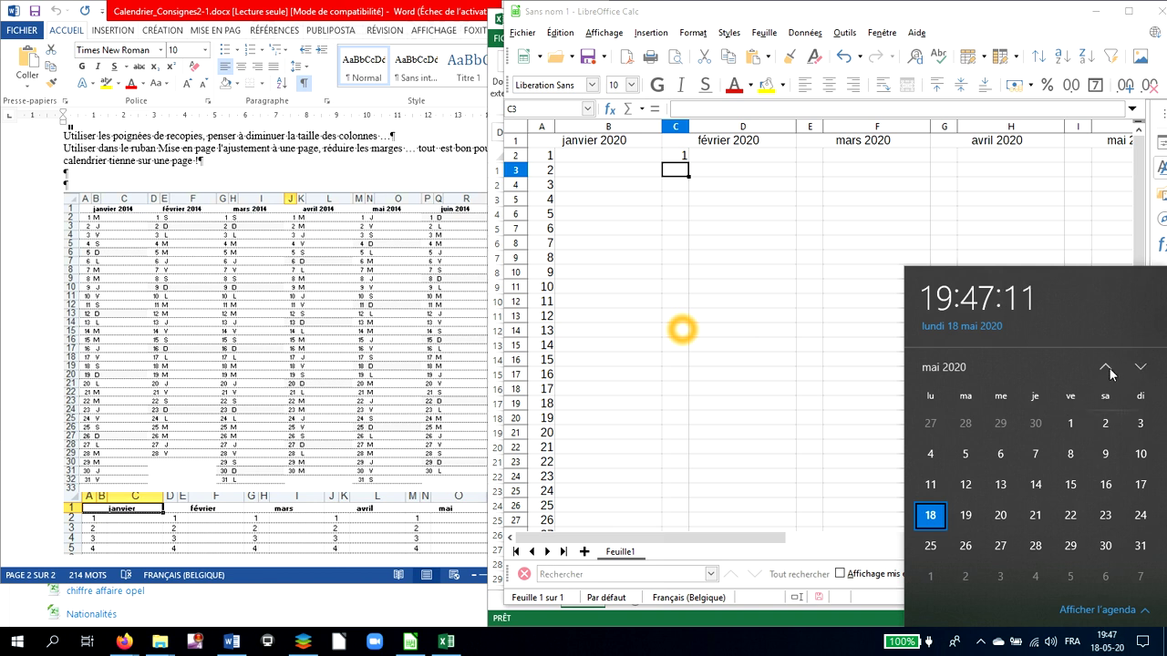
{"action": "left_click", "coordinate": [1107, 368]}
{"action": "left_click", "coordinate": [1107, 369]}
{"action": "left_click", "coordinate": [1106, 369]}
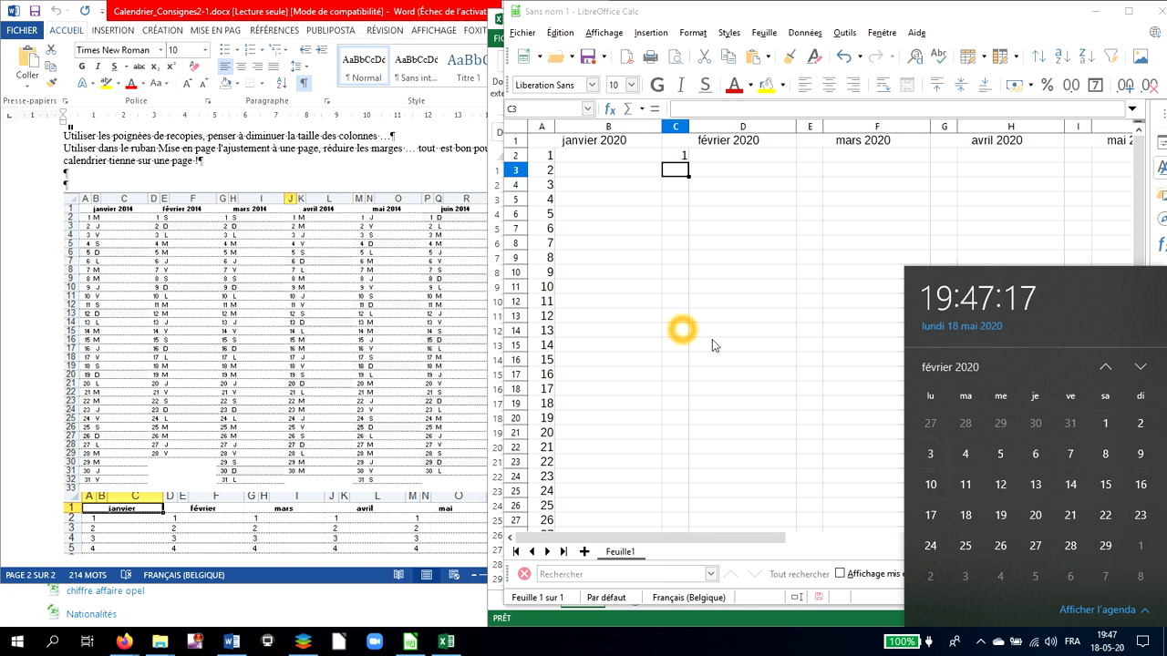
{"action": "left_click", "coordinate": [684, 171]}
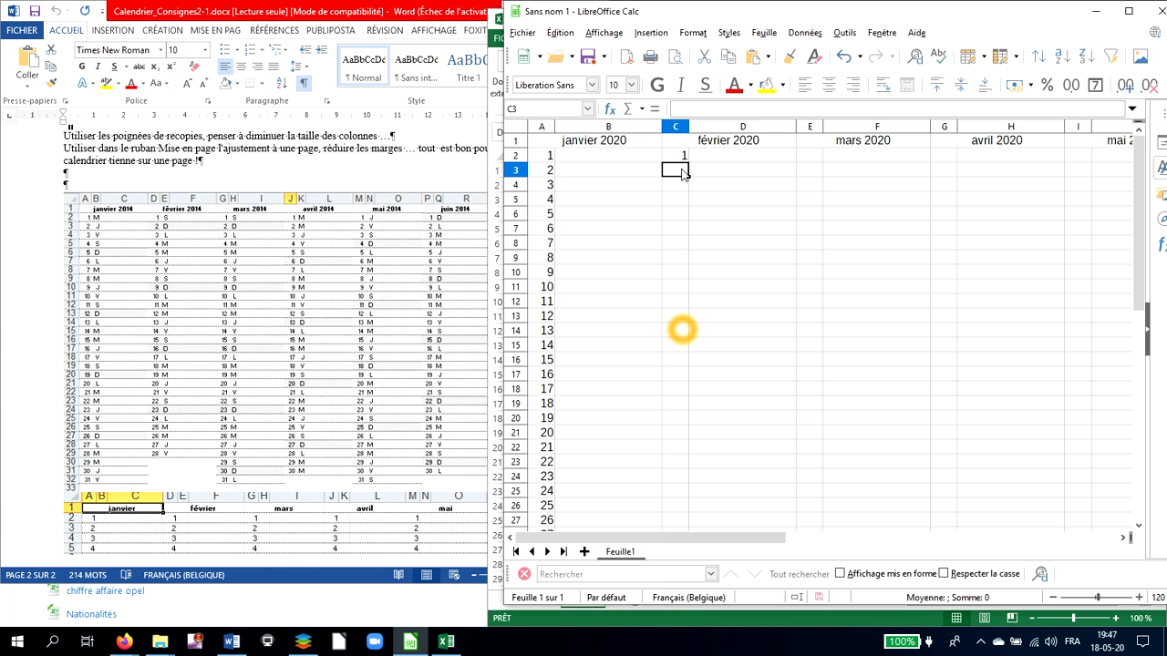
Enter 2 in C3 and fill the February day numbers down to 29 in C30
{"action": "type", "text": "2"}
{"action": "key", "text": "Return"}
{"action": "left_click_drag", "start_coordinate": [683, 156], "coordinate": [696, 528]}
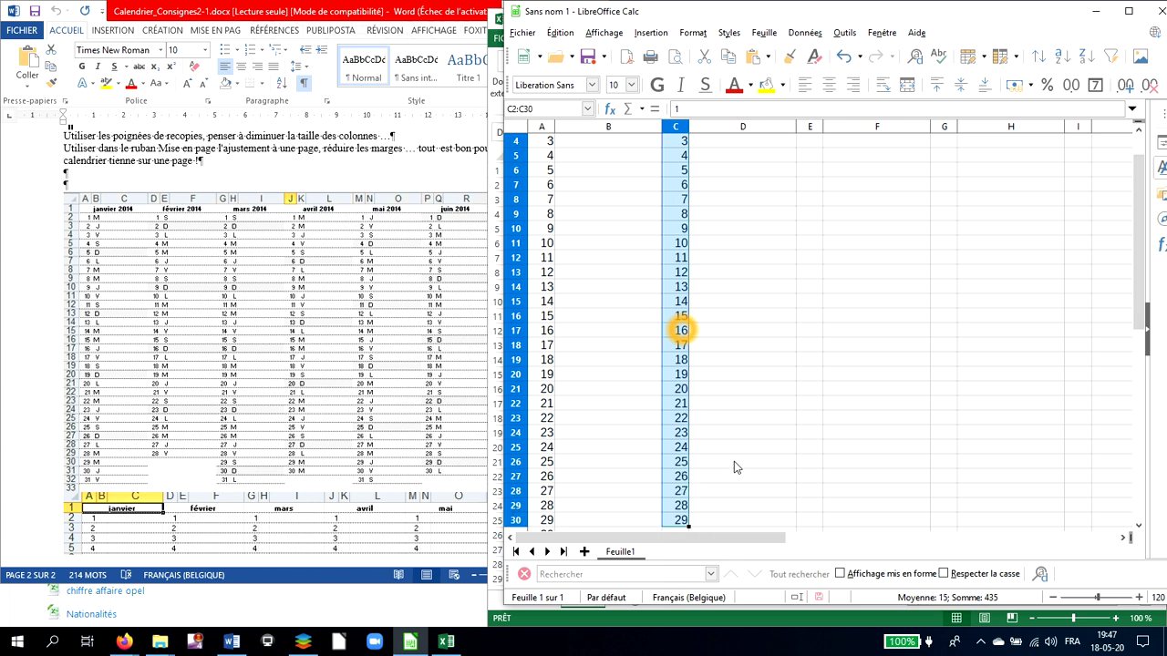
{"action": "scroll", "coordinate": [740, 447], "scroll_direction": "up", "scroll_amount": 1}
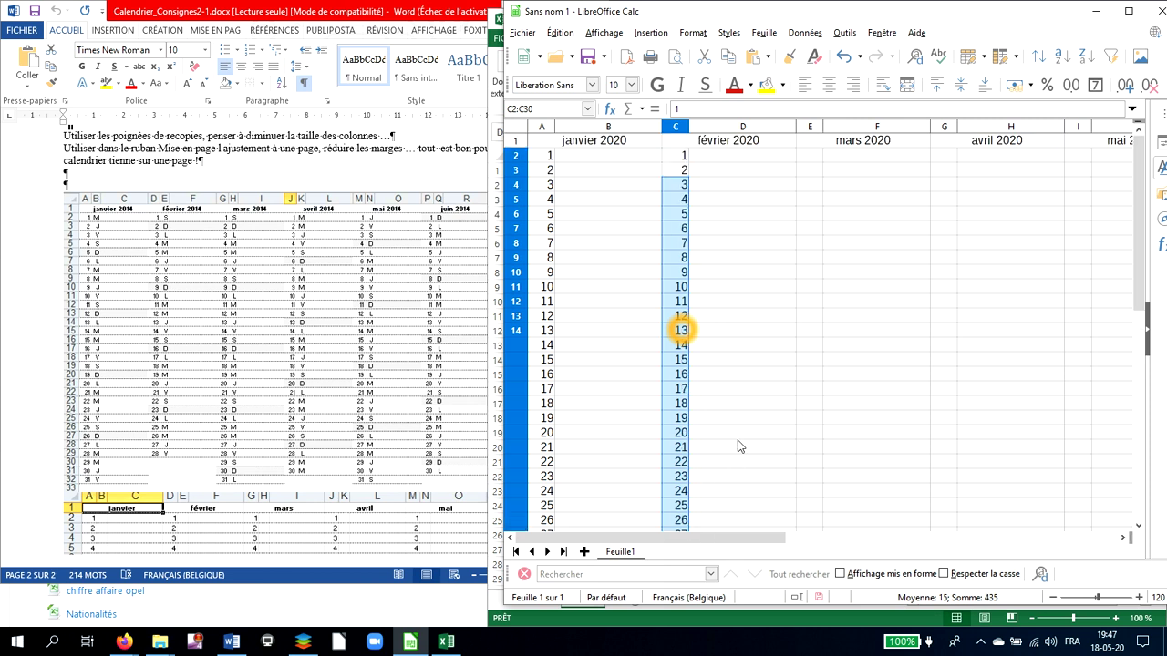
Enter 1 in E2 and 2 in E3 as the first day numbers below the March header
{"action": "left_click", "coordinate": [809, 156]}
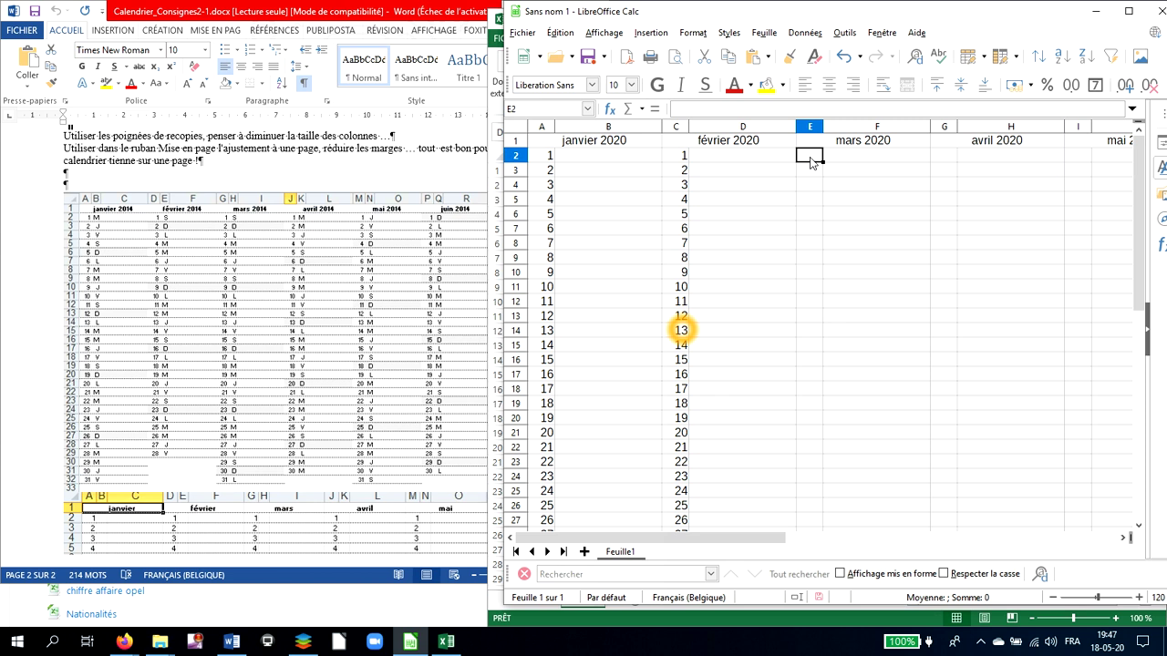
{"action": "type", "text": "1"}
{"action": "key", "text": "Return"}
{"action": "type", "text": "2"}
{"action": "key", "text": "Return"}
Copy the January day numbers in A2:A32 and paste them from E2 for March, overwriting the existing data
{"action": "left_click", "coordinate": [546, 157]}
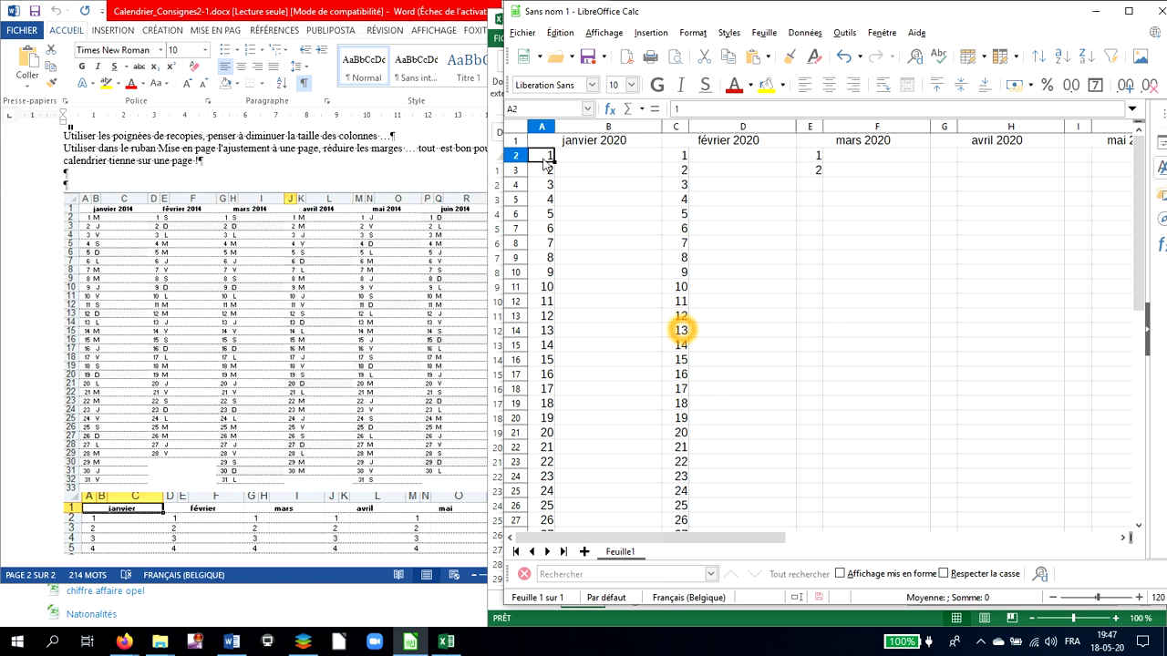
{"action": "left_click_drag", "start_coordinate": [545, 163], "coordinate": [540, 230]}
{"action": "key", "text": "shift+Down"}
{"action": "key", "text": "shift+Down"}
{"action": "key", "text": "shift+Down"}
{"action": "key", "text": "shift+Down"}
{"action": "key", "text": "shift+Down"}
{"action": "key", "text": "shift+Down"}
{"action": "key", "text": "shift+Down"}
{"action": "key", "text": "shift+Down"}
{"action": "key", "text": "shift+Down"}
{"action": "key", "text": "shift+Down"}
{"action": "key", "text": "shift+Down"}
{"action": "key", "text": "shift+Down"}
{"action": "key", "text": "shift+Down"}
{"action": "key", "text": "shift+Down"}
{"action": "key", "text": "shift+Down"}
{"action": "key", "text": "shift+Down"}
{"action": "key", "text": "shift+Down"}
{"action": "key", "text": "shift+Down"}
{"action": "key", "text": "shift+Down"}
{"action": "key", "text": "shift+Down"}
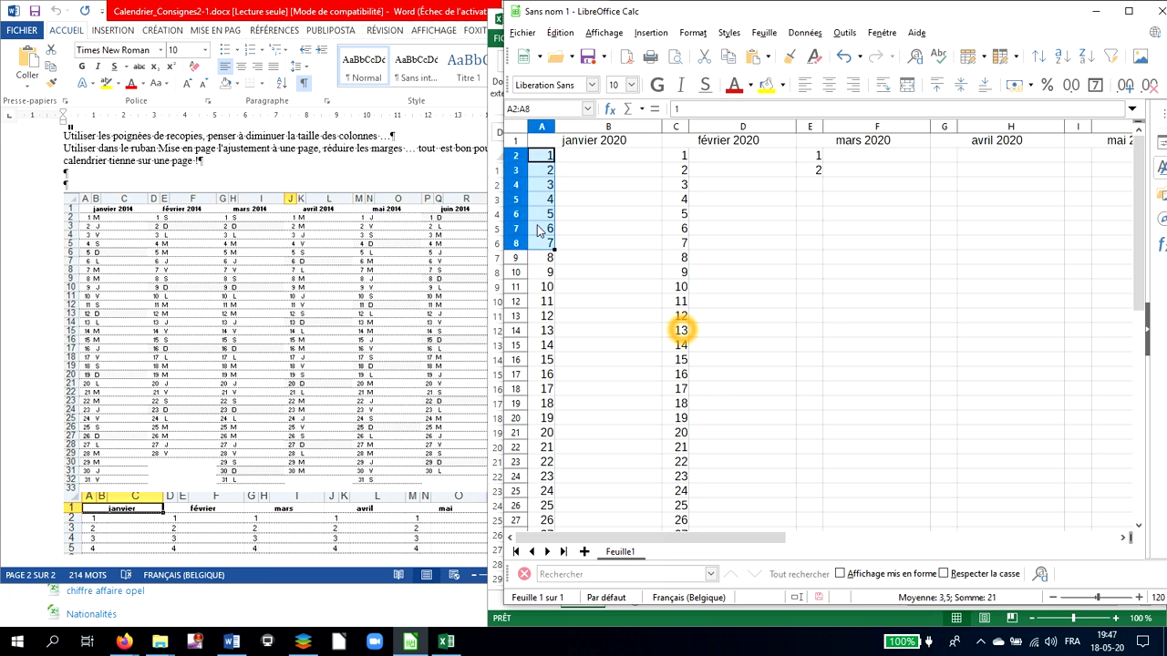
{"action": "key", "text": "shift+Down"}
{"action": "key", "text": "shift+Down"}
{"action": "key", "text": "shift+Down"}
{"action": "key", "text": "shift+Down"}
{"action": "key", "text": "shift+Down"}
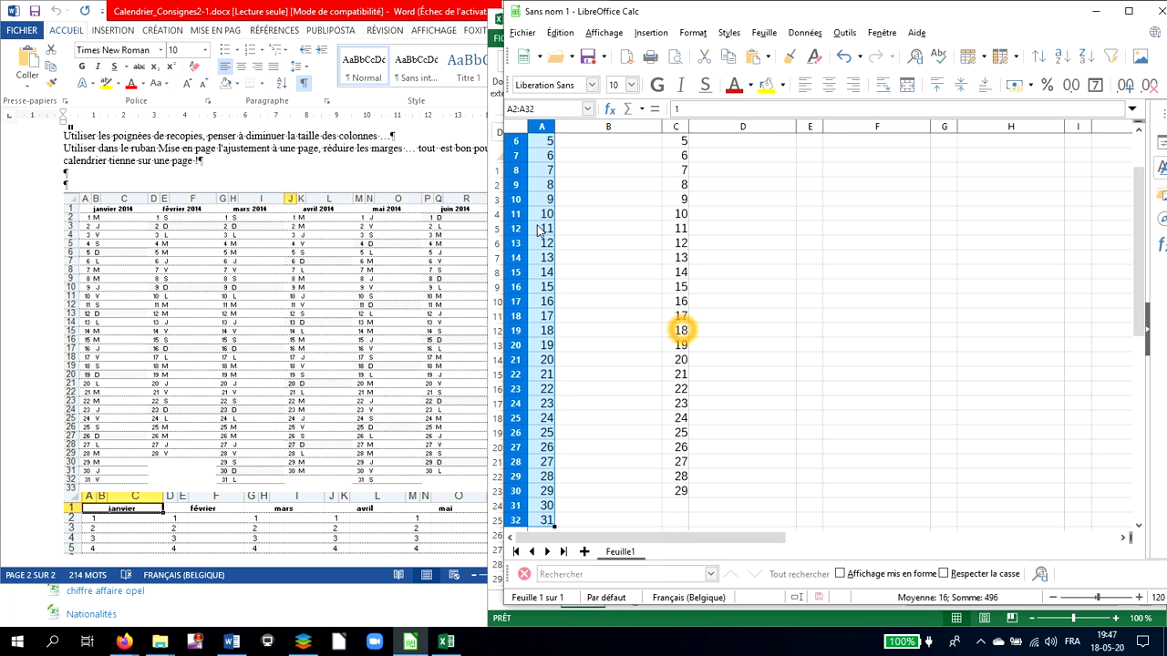
{"action": "scroll", "coordinate": [562, 208], "scroll_direction": "up", "scroll_amount": 2}
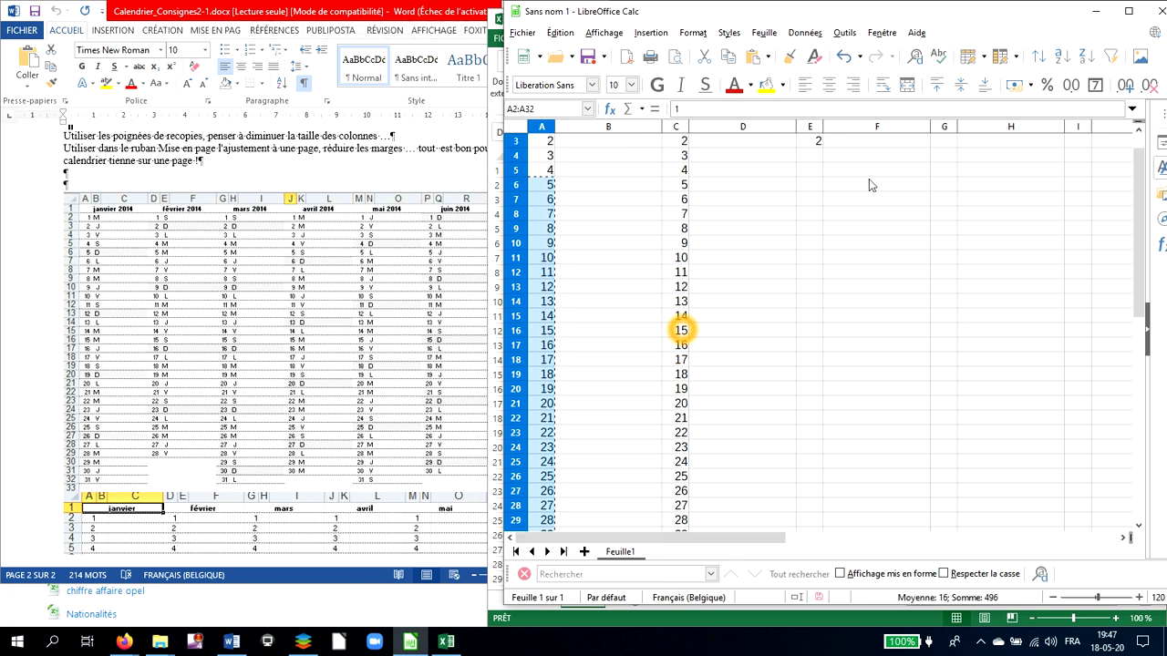
{"action": "key", "text": "ctrl+c"}
{"action": "left_click", "coordinate": [802, 155]}
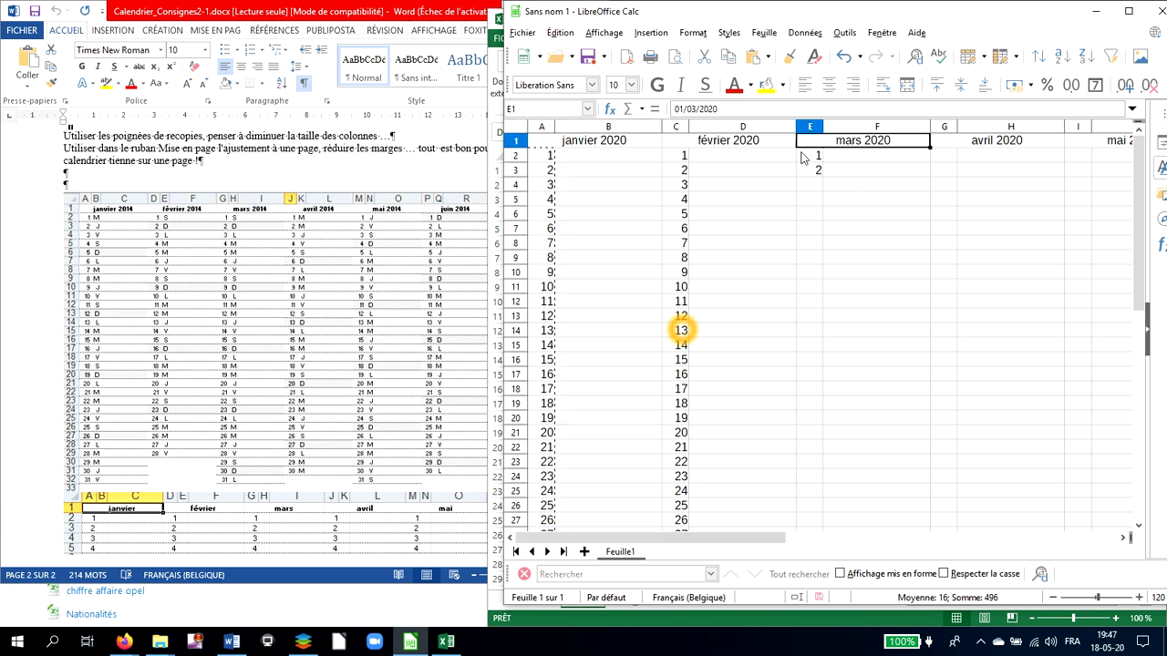
{"action": "key", "text": "ctrl+v"}
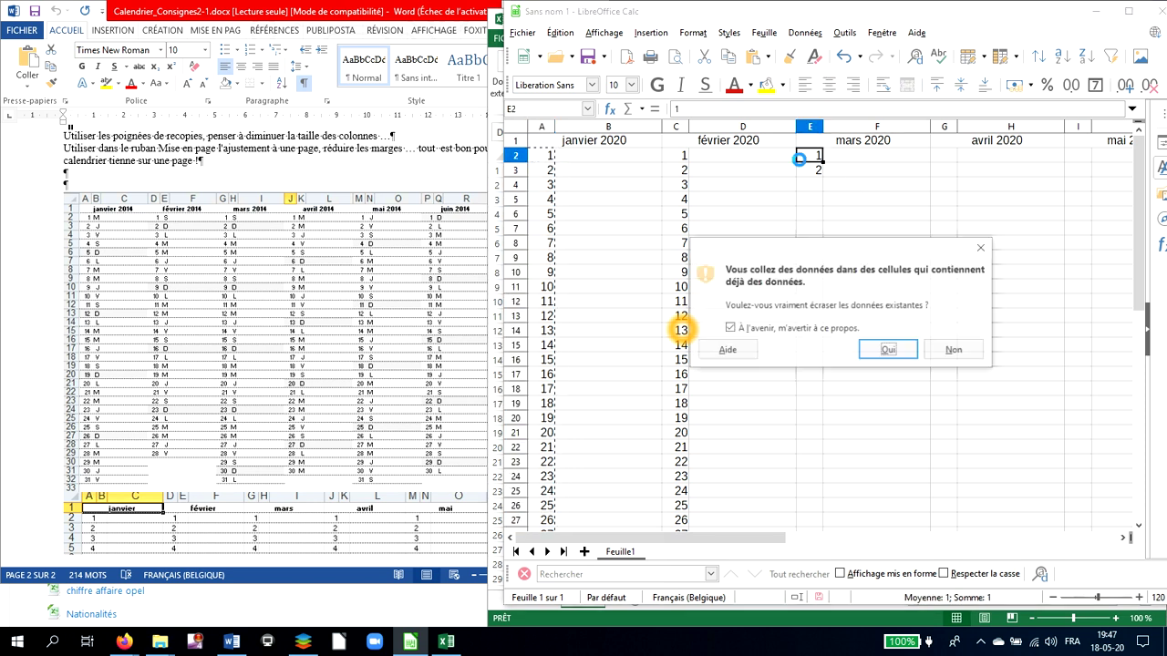
{"action": "left_click", "coordinate": [903, 358]}
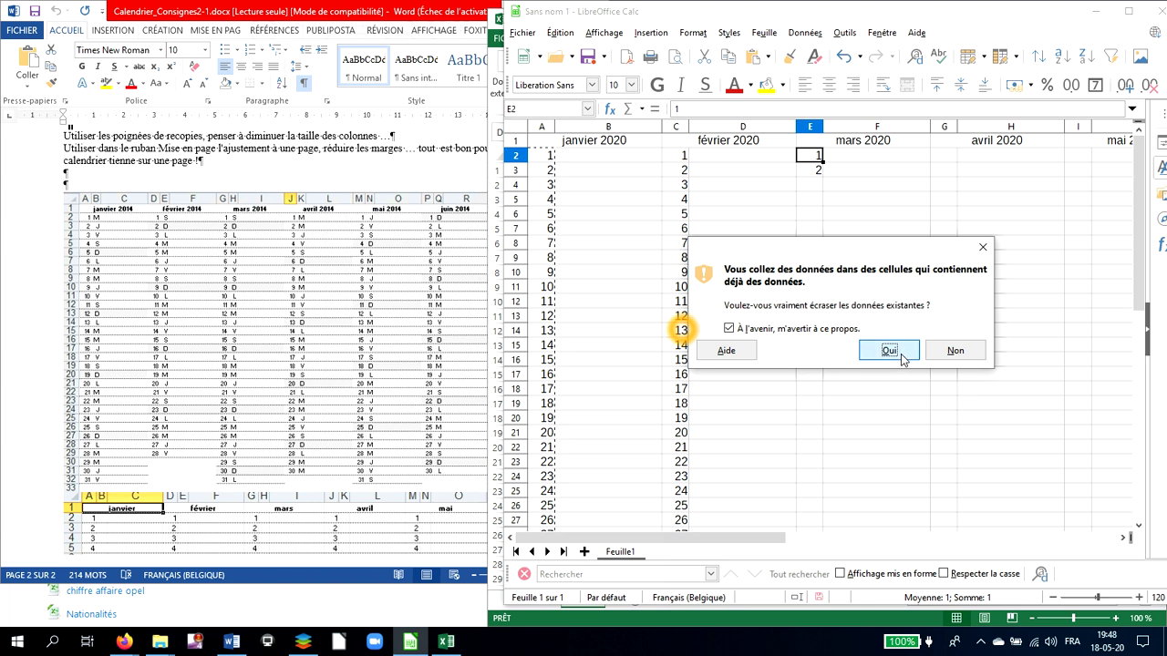
Paste the copied day numbers 1 to 31 for April, May and June, starting at G2, I2 and K2
{"action": "left_click", "coordinate": [941, 157]}
{"action": "key", "text": "ctrl+v"}
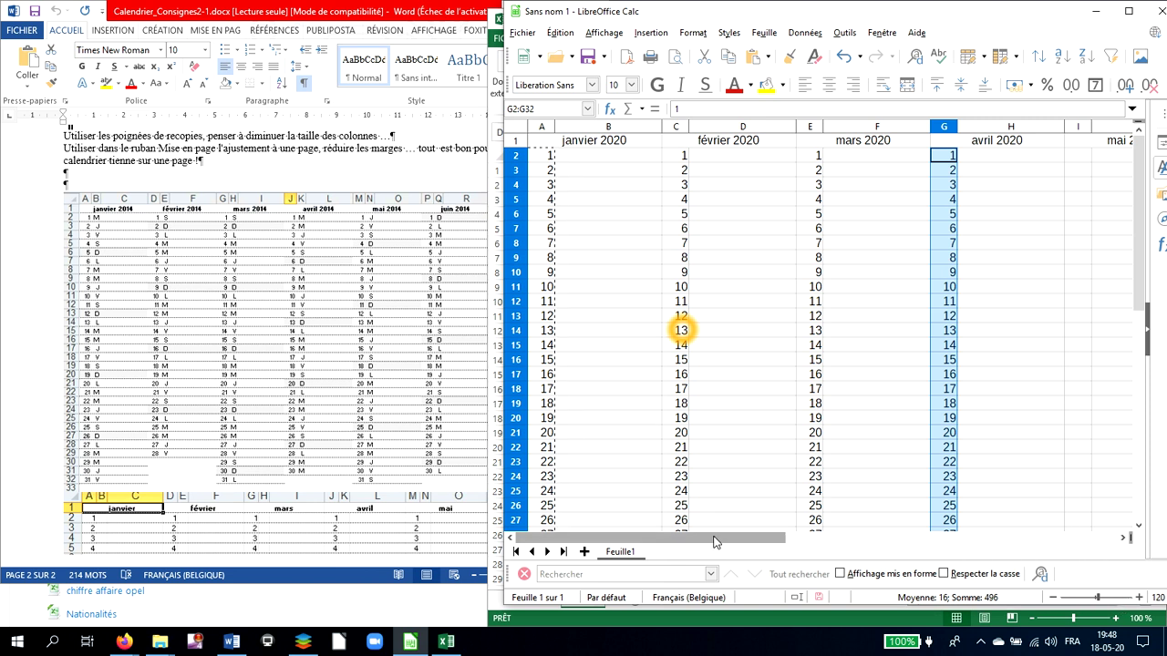
{"action": "left_click_drag", "start_coordinate": [720, 538], "coordinate": [855, 515]}
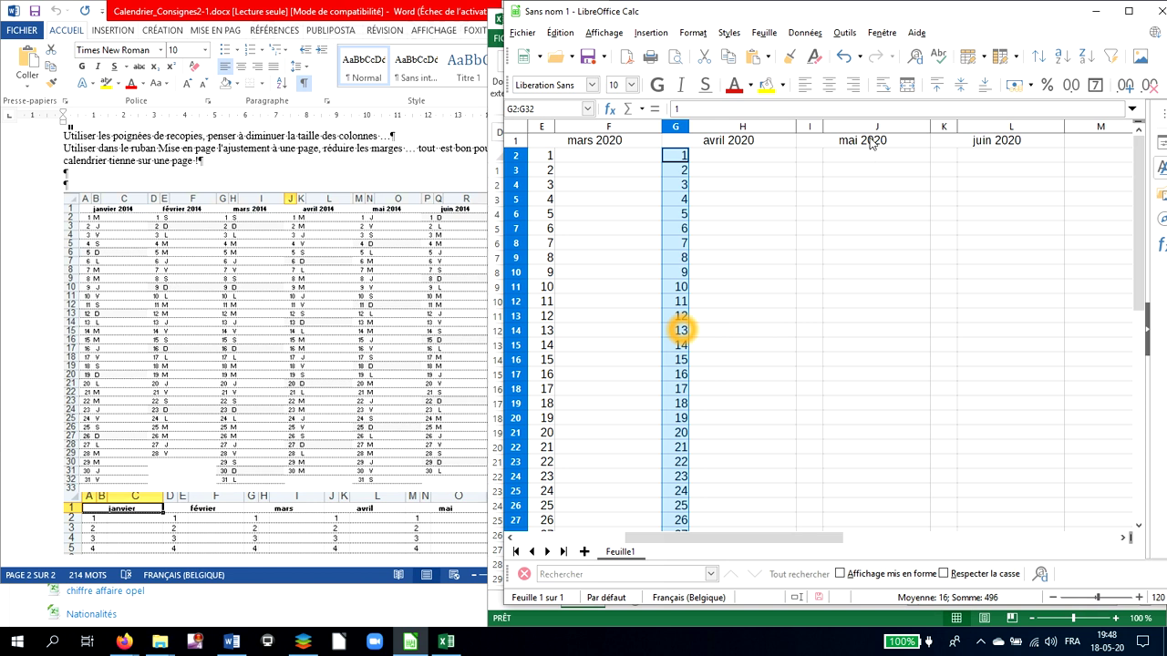
{"action": "left_click", "coordinate": [818, 157]}
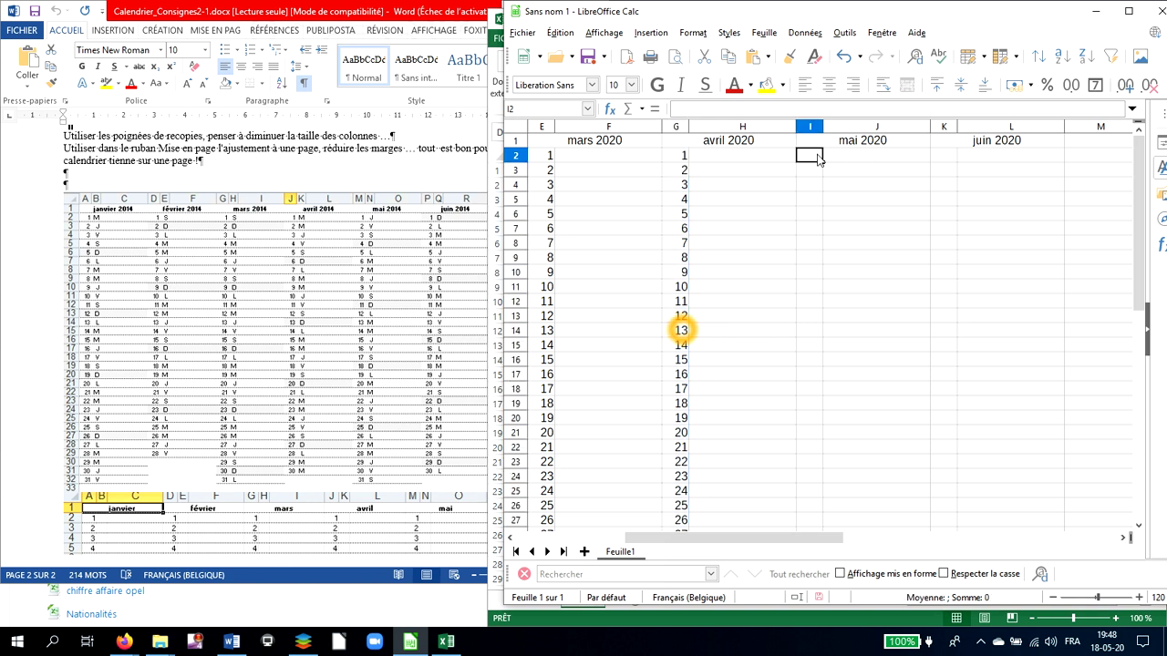
{"action": "key", "text": "ctrl+v"}
{"action": "left_click", "coordinate": [946, 163]}
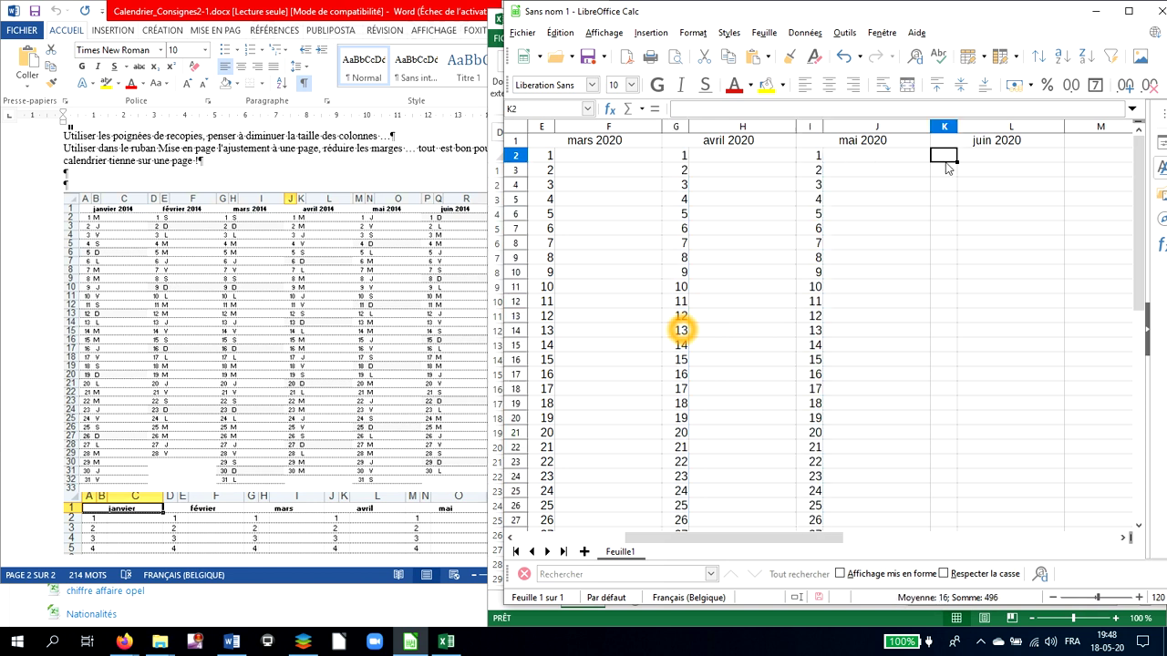
{"action": "key", "text": "ctrl+v"}
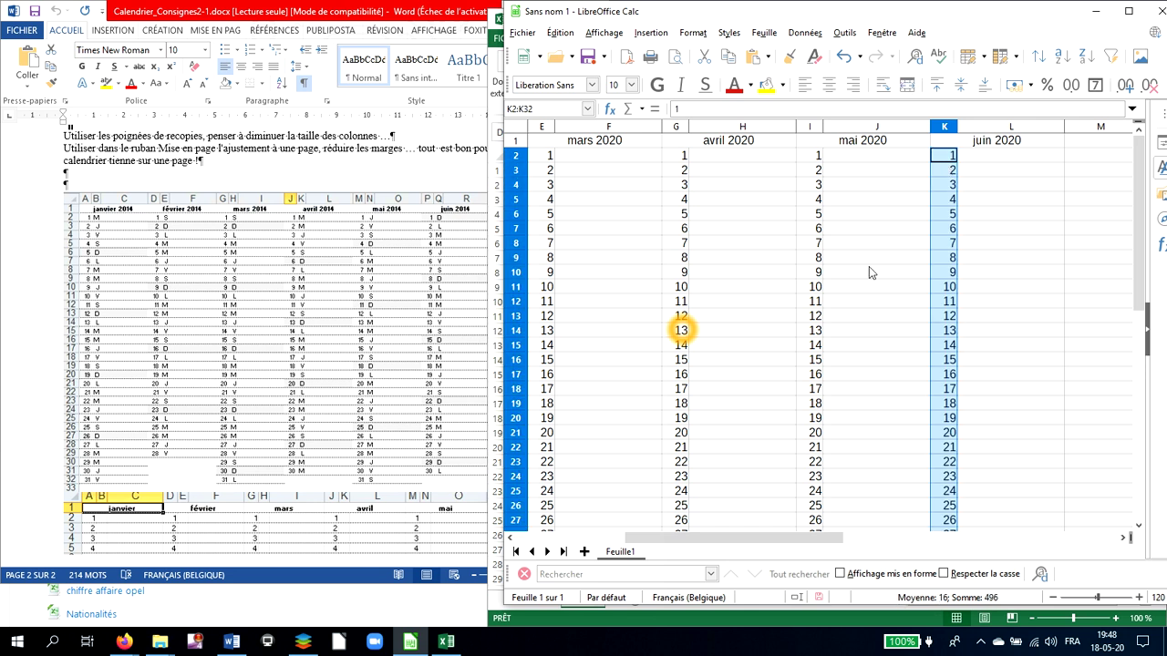
Go to the end of the June day numbers in column K, around row 32
{"action": "left_click", "coordinate": [950, 346]}
{"action": "scroll", "coordinate": [954, 349], "scroll_direction": "down", "scroll_amount": 3}
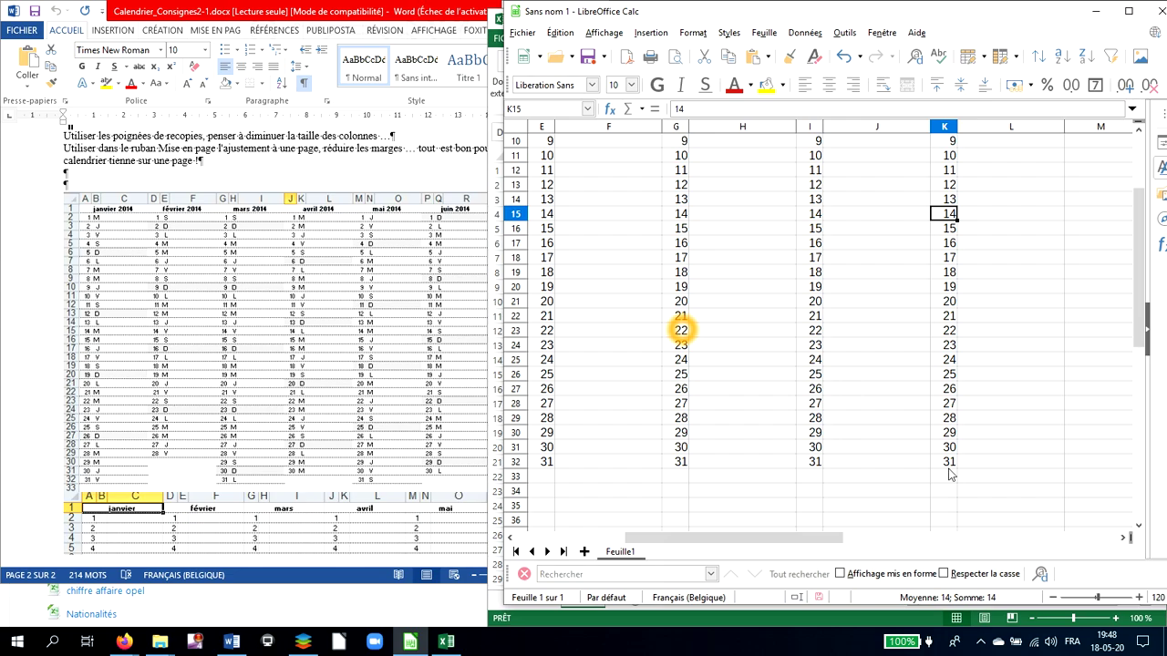